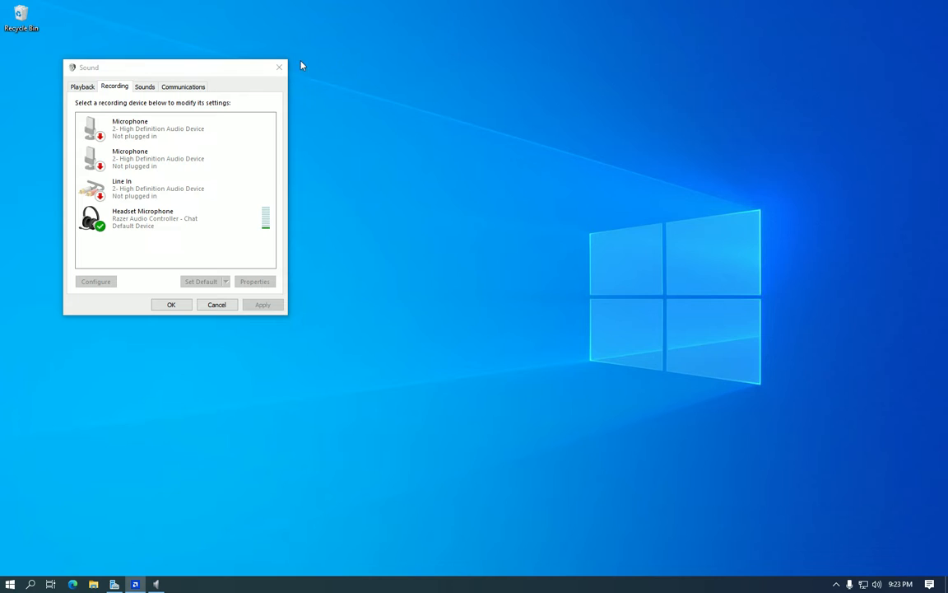
Step: Close the Sound settings and permanently empty the Recycle Bin
click(279, 67)
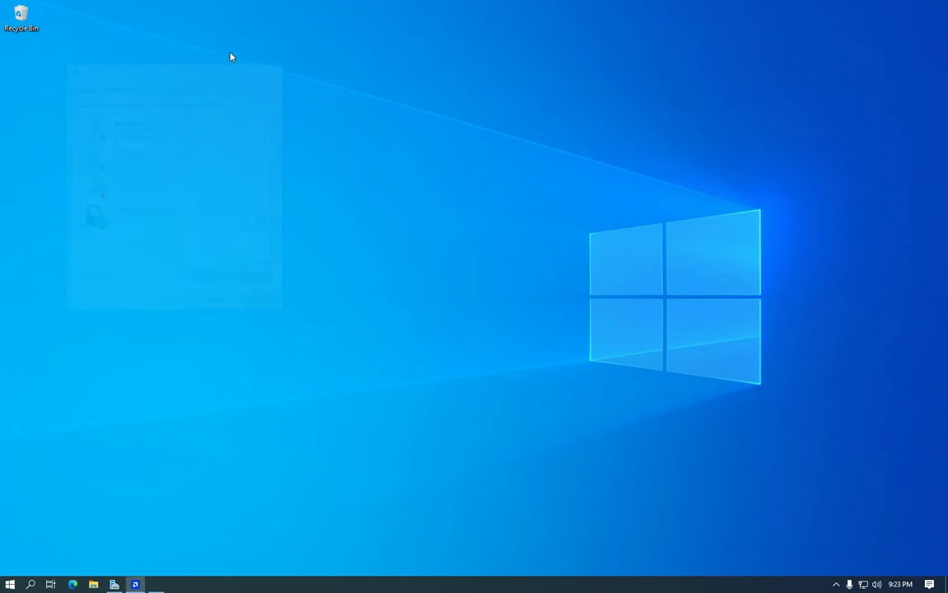
right_click(31, 25)
click(87, 40)
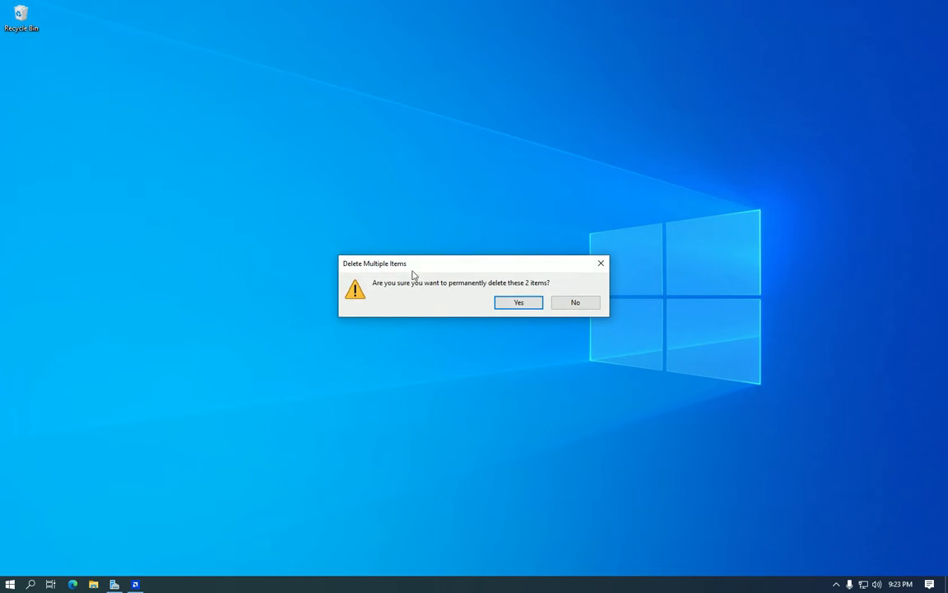
click(518, 303)
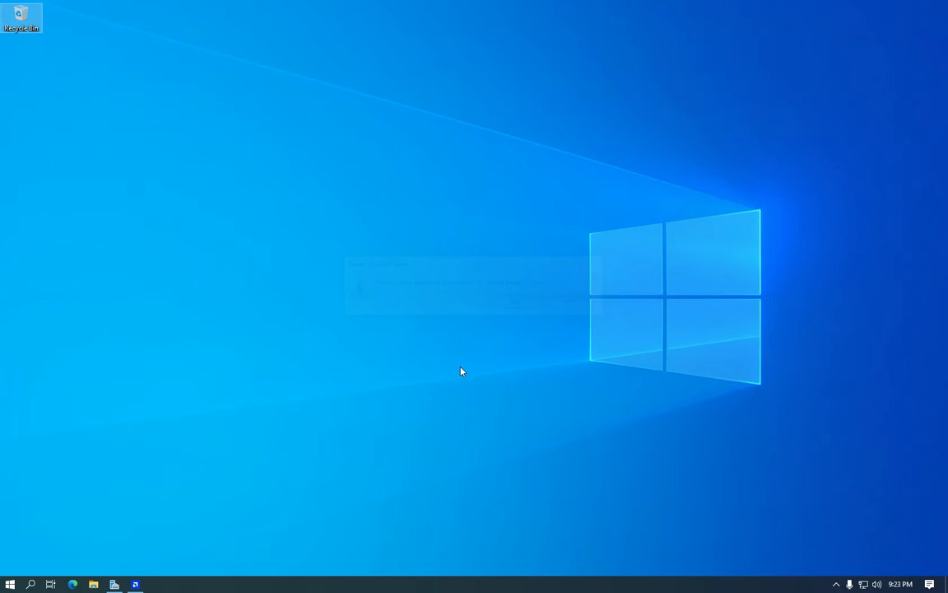
Step: Open the Downloads folder in File Explorer and move its window towards the desktop's upper-right corner
click(99, 585)
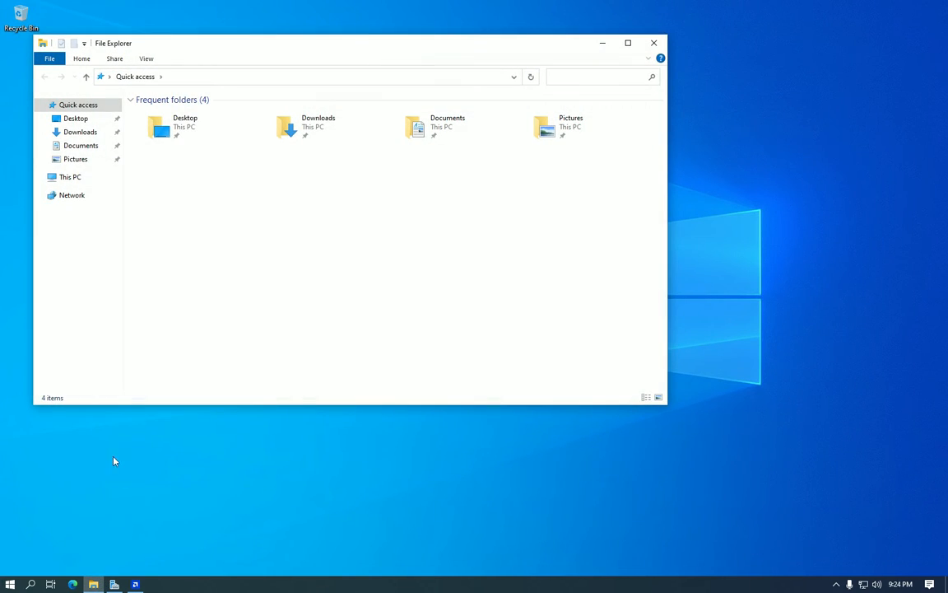
click(68, 135)
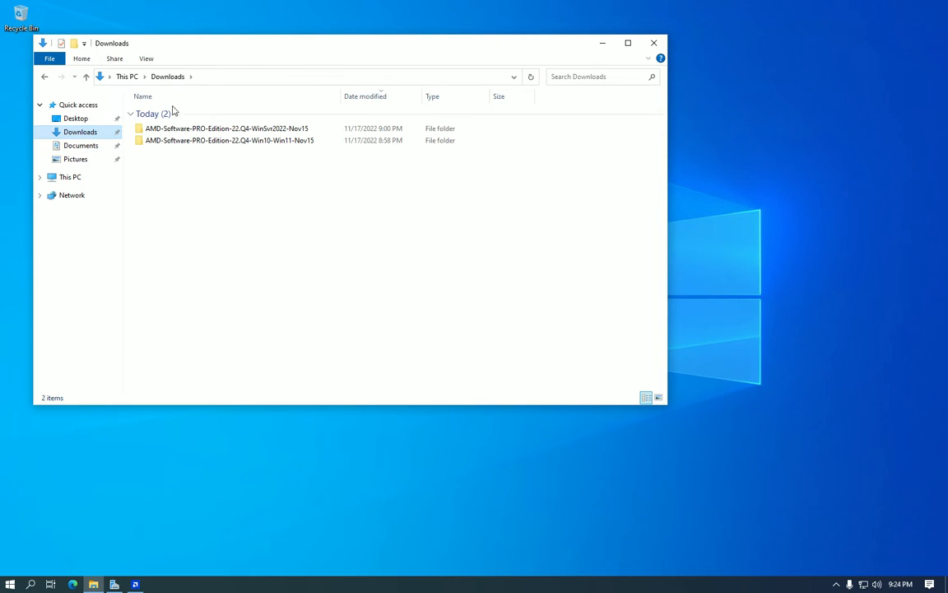
drag(317, 43, 579, 24)
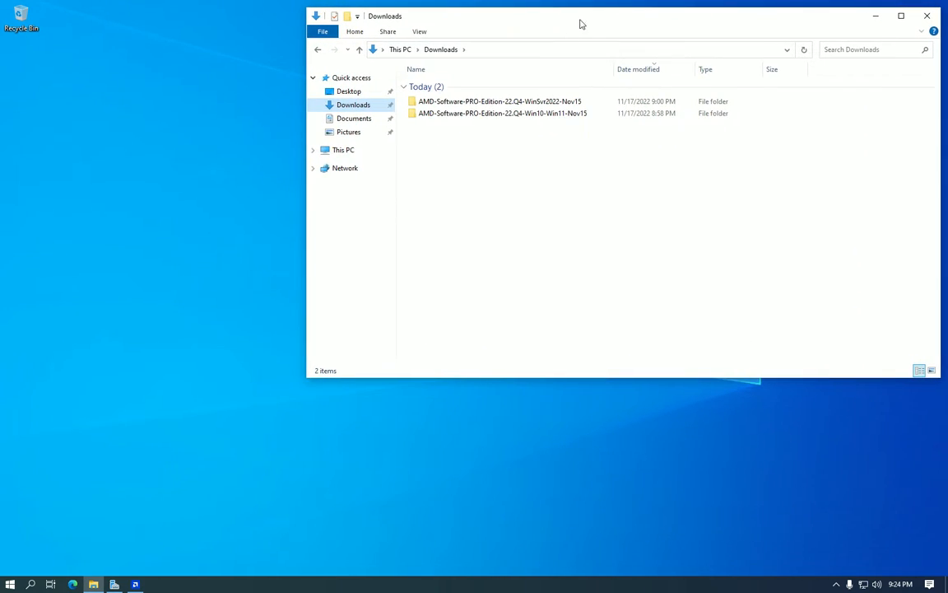
Step: Switch to Microsoft Edge, go to amd.com and open the Drivers page for Radeon Graphics & AMD Chipsets
click(72, 584)
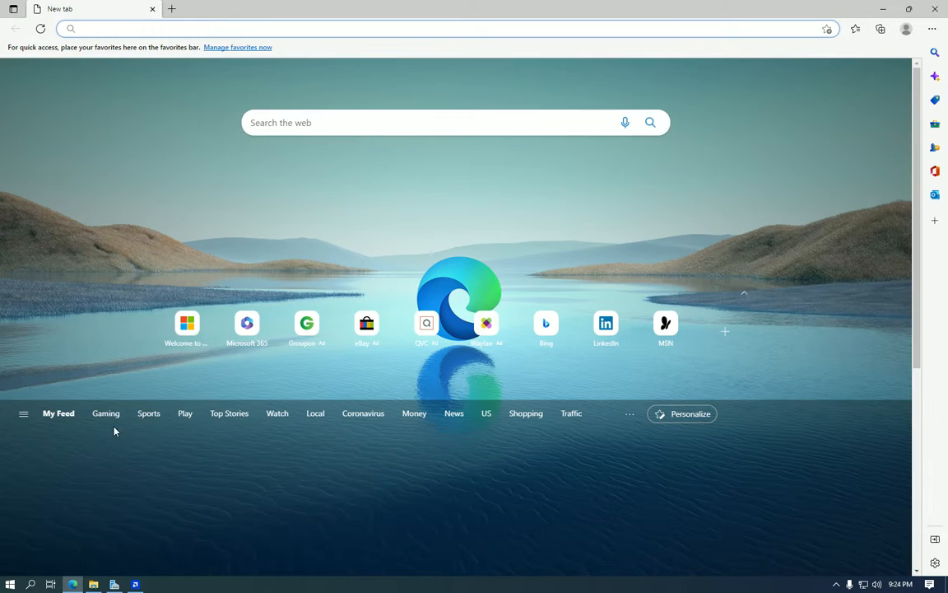
click(370, 31)
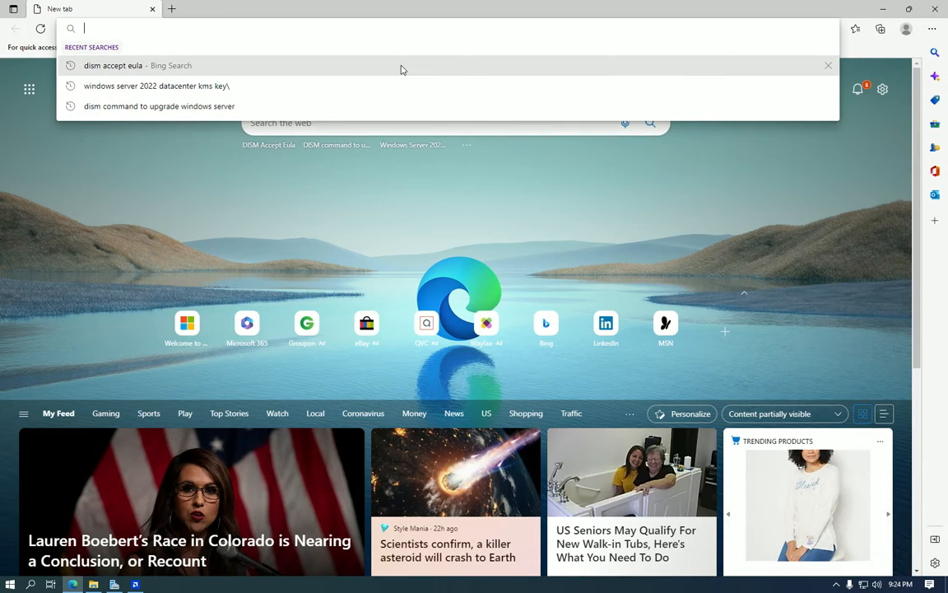
text(amd)
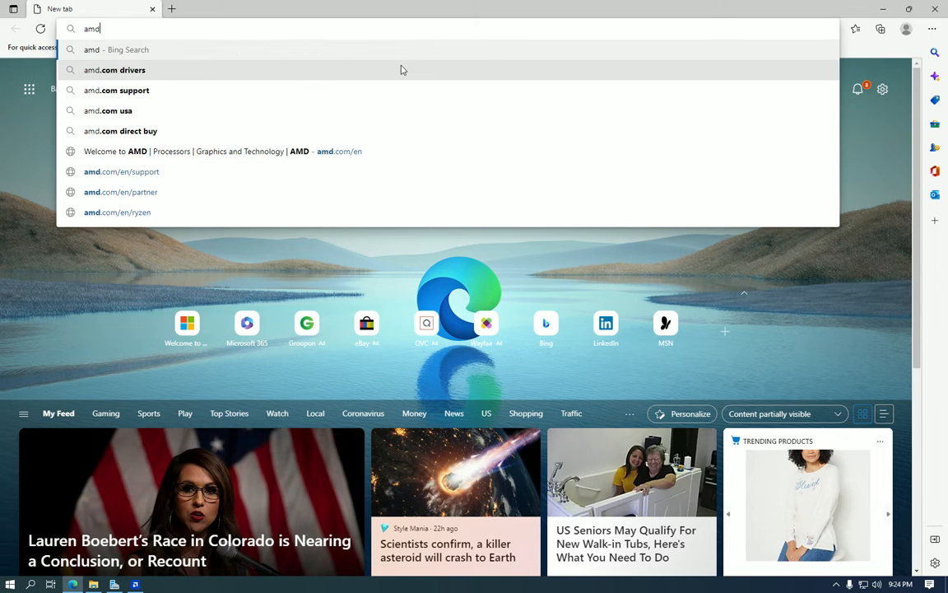
text(.com)
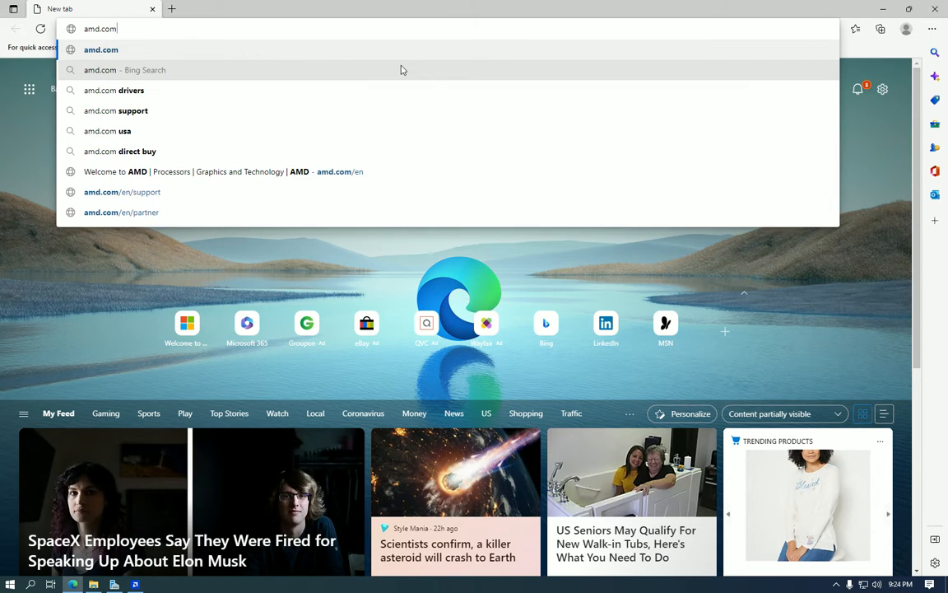
key(Return)
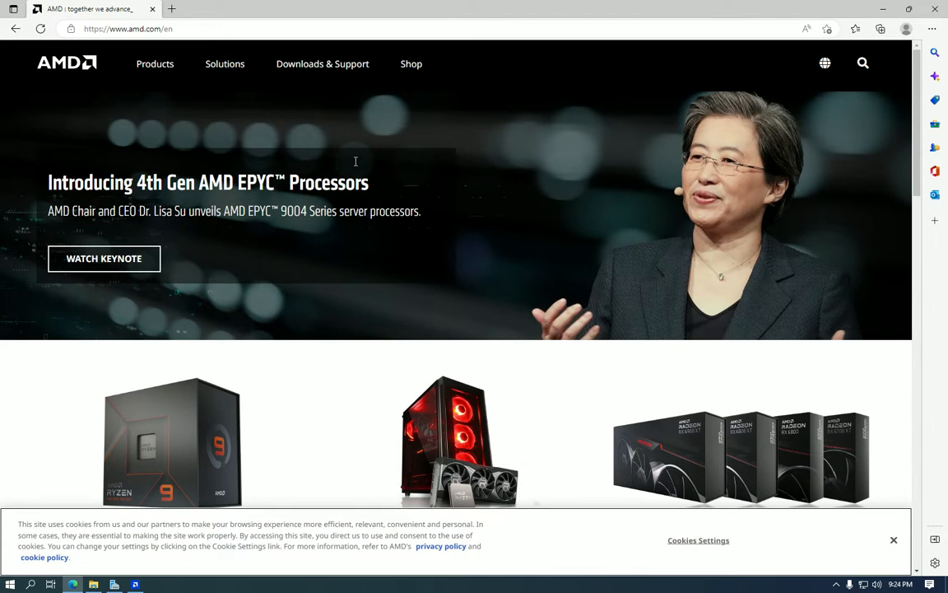
click(337, 70)
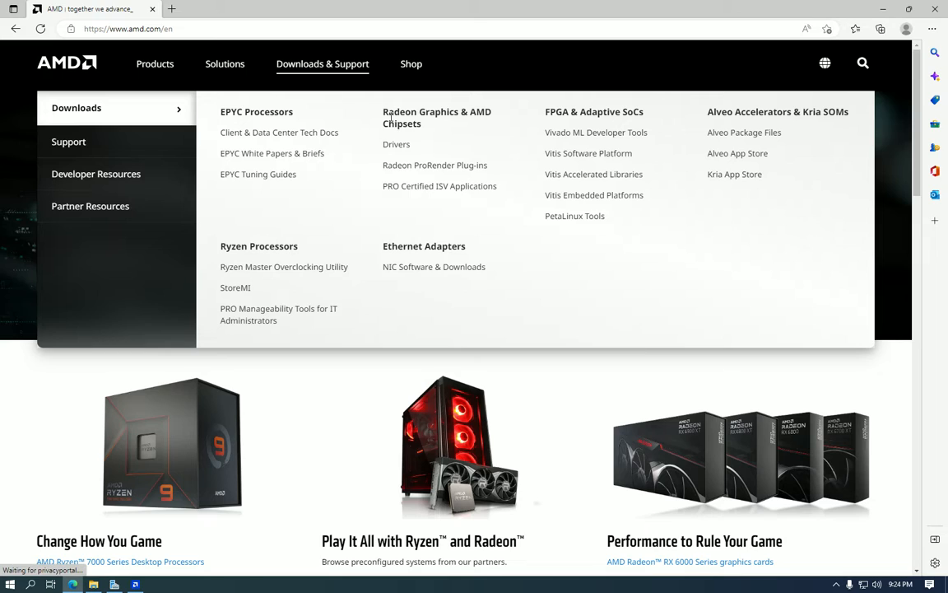
click(397, 145)
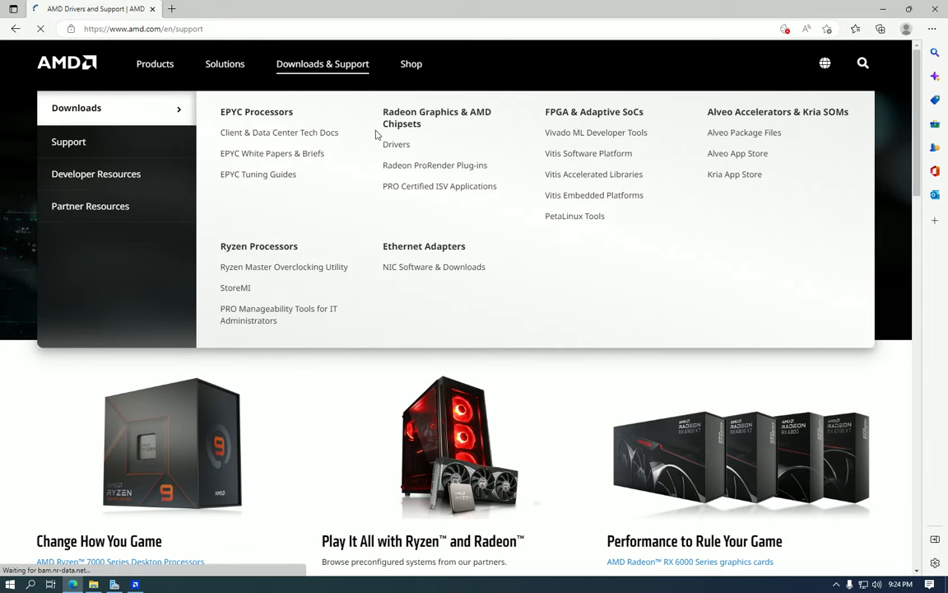
Step: Choose Radeon RX Vega Series and Radeon RX Vega 64 under Graphics, and submit the product selection
scroll(82, 234, down, 2)
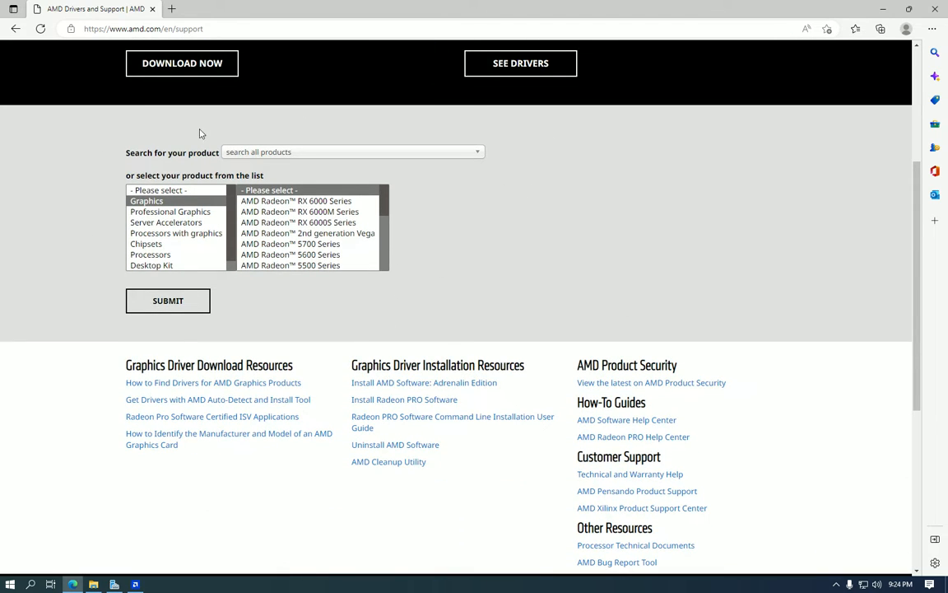
scroll(568, 118, up, 2)
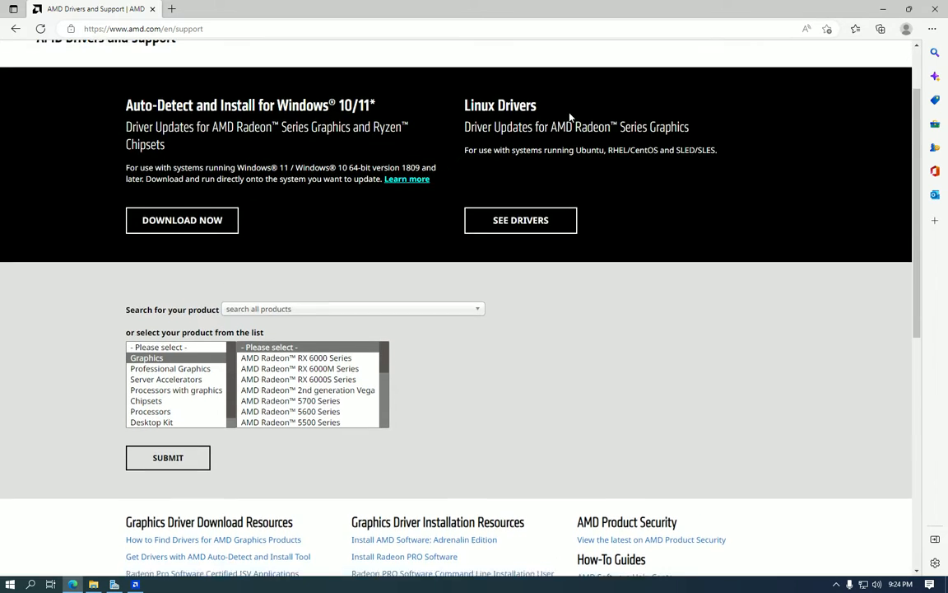
scroll(462, 221, down, 1)
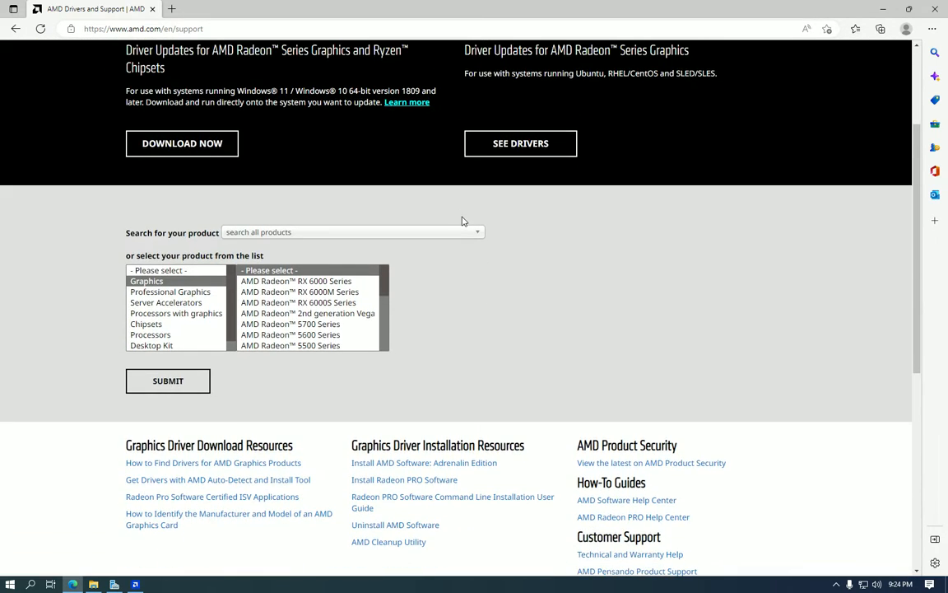
scroll(343, 272, down, 3)
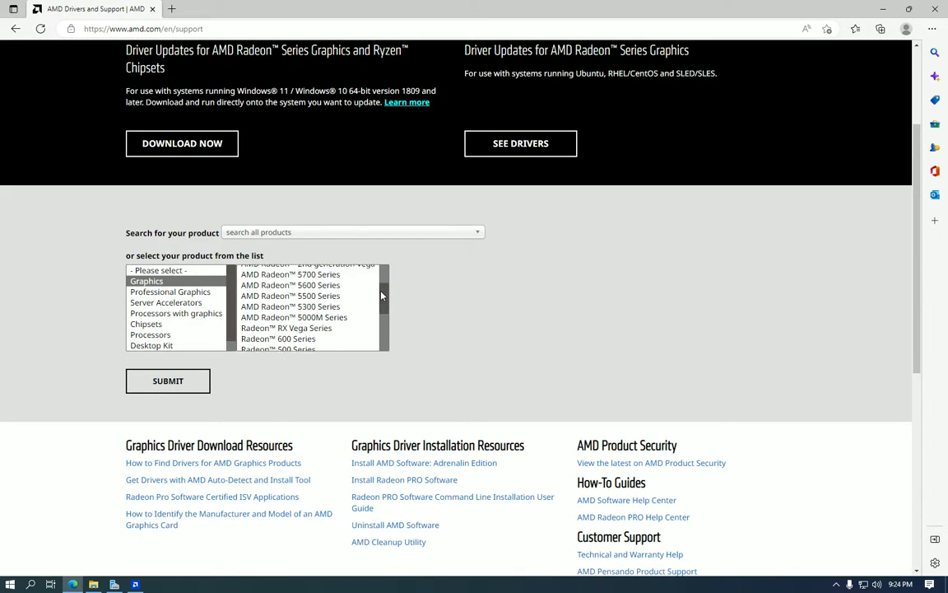
click(343, 301)
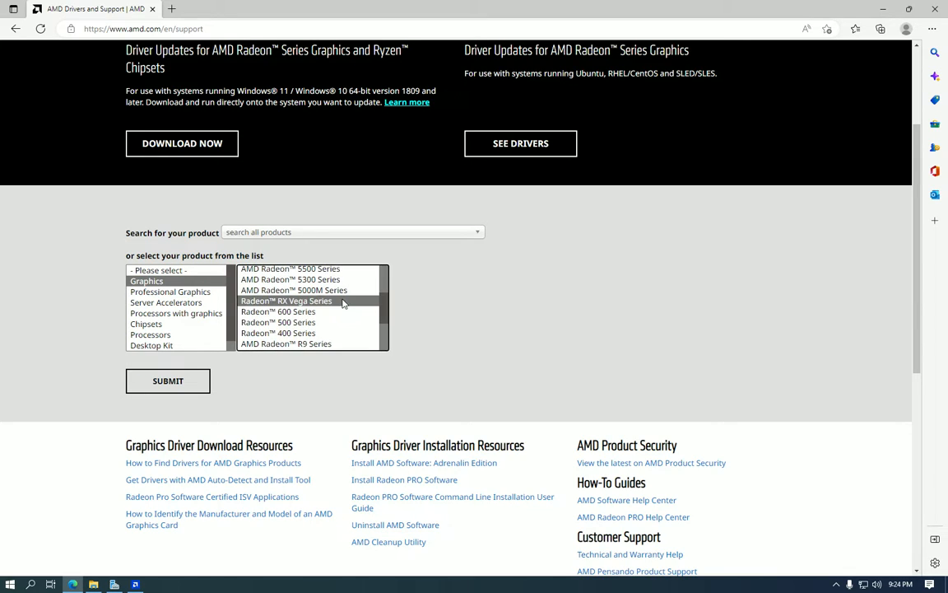
click(436, 281)
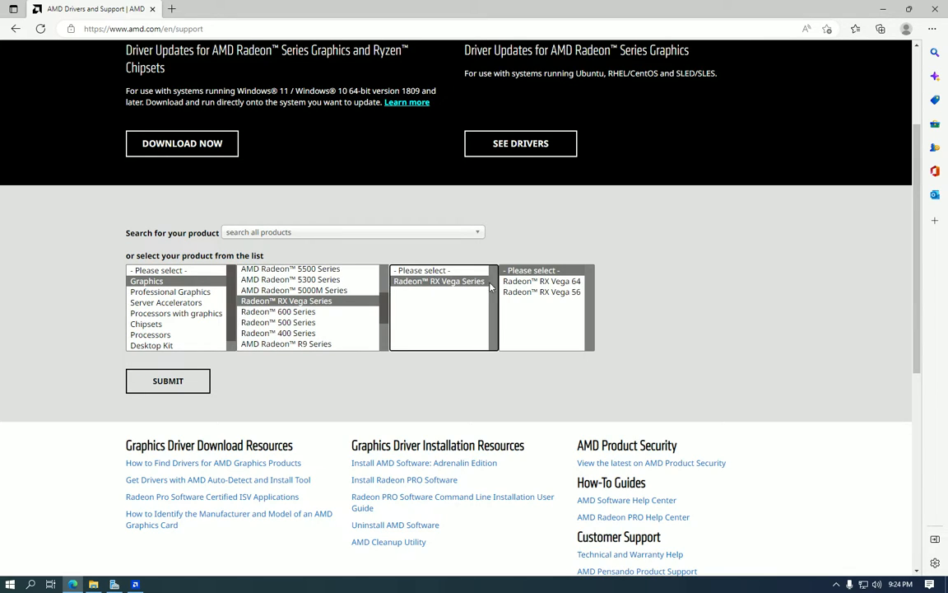
click(541, 281)
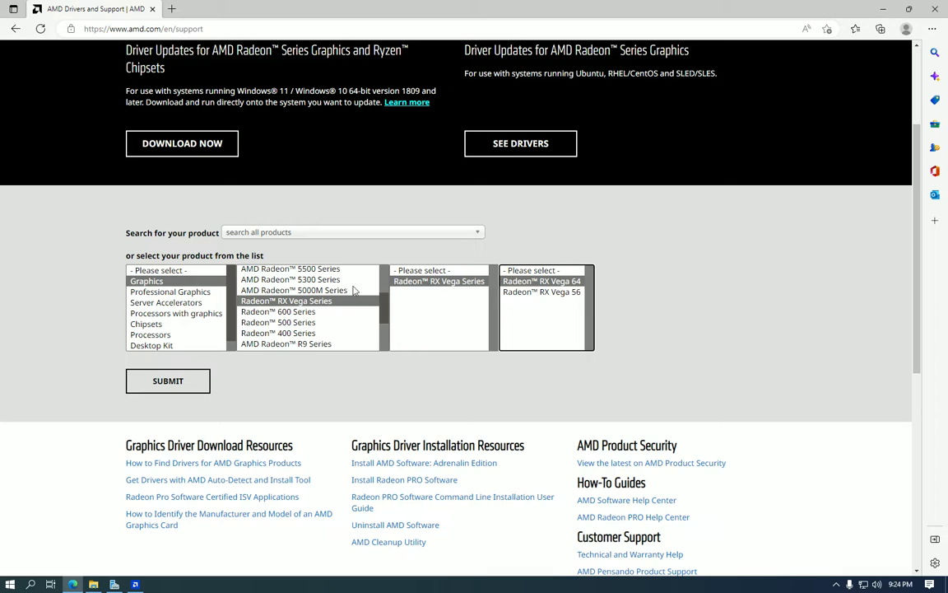
click(182, 381)
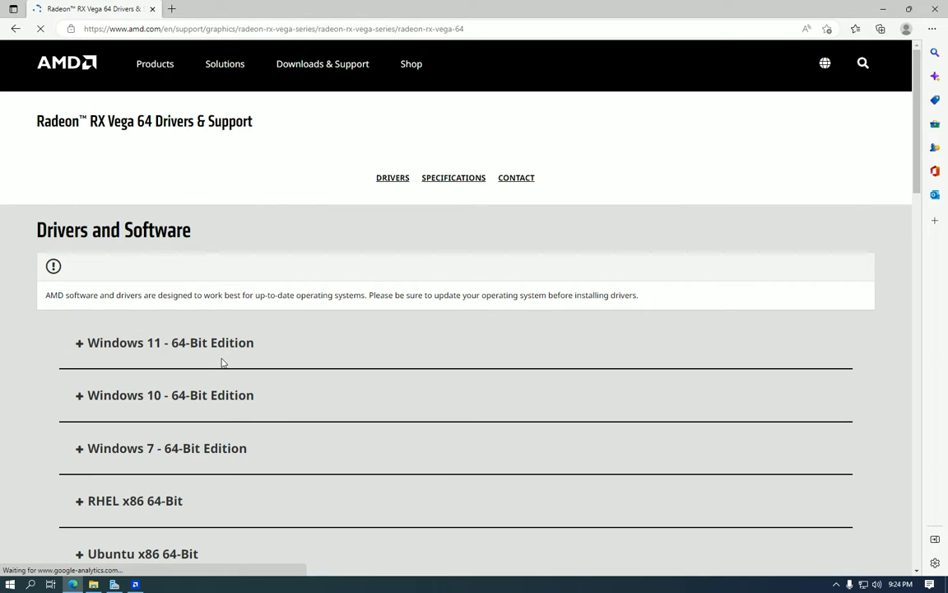
Step: Expand the Windows 10 - 64-Bit Edition driver downloads for the Radeon RX Vega 64
click(202, 395)
click(203, 395)
scroll(204, 387, down, 2)
scroll(201, 381, up, 1)
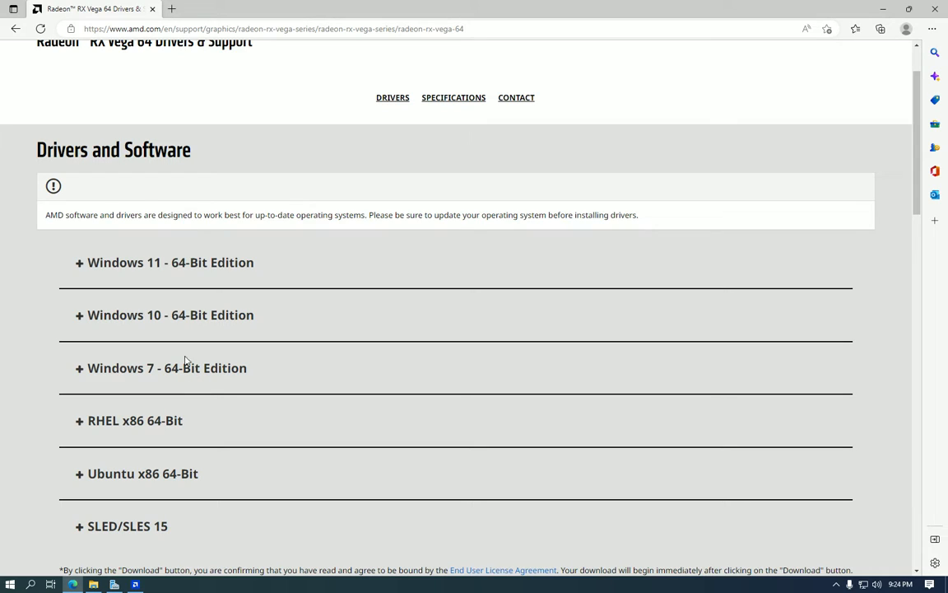
click(174, 327)
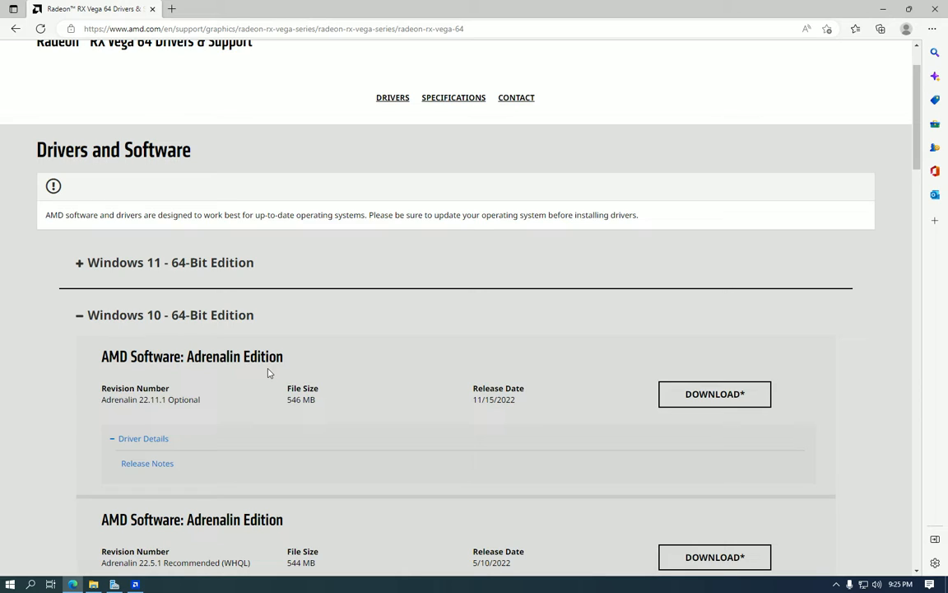
Step: Examine the Adrenalin Edition and PRO Edition driver entries for Windows 10, comparing their revision numbers
scroll(275, 363, down, 2)
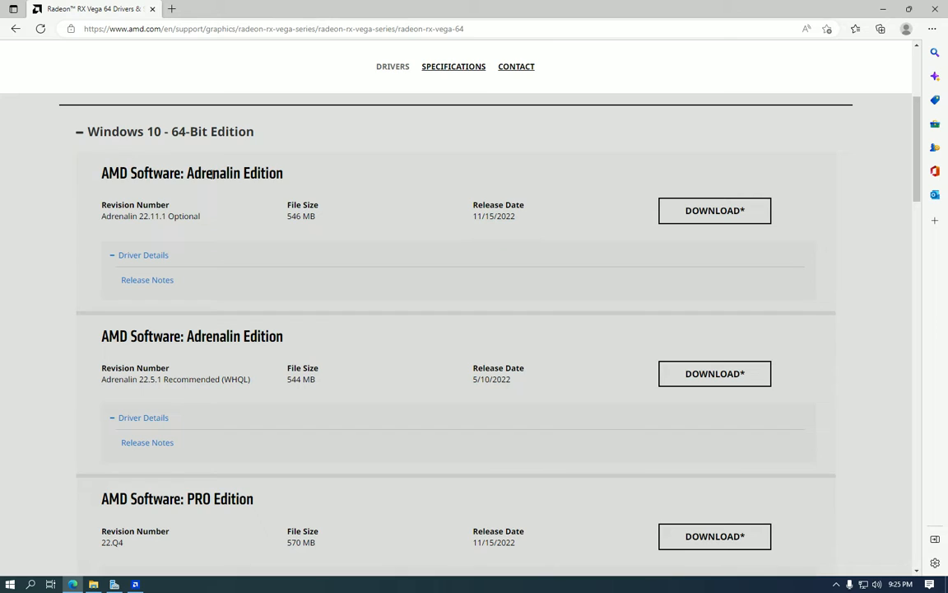
scroll(176, 211, down, 1)
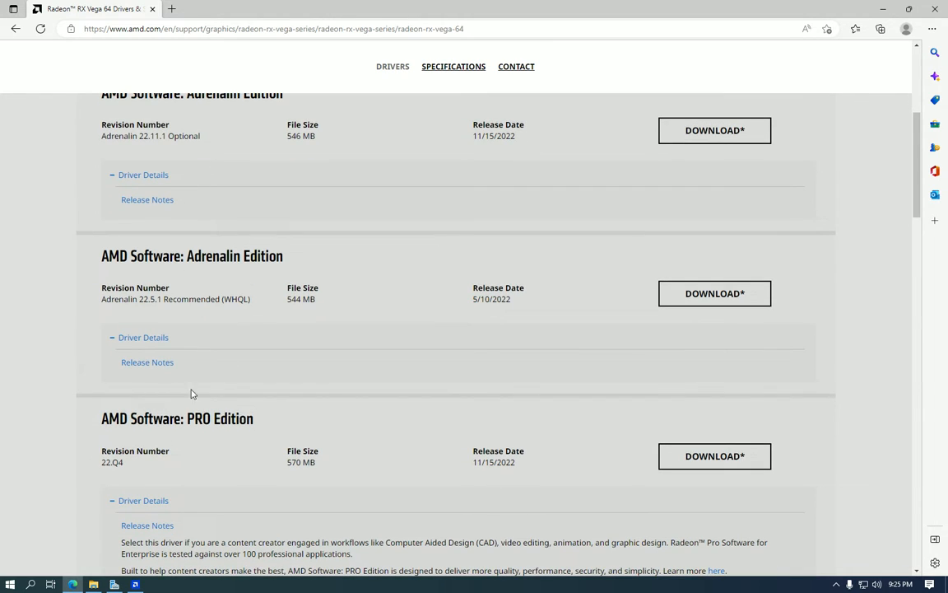
drag(111, 451, 70, 462)
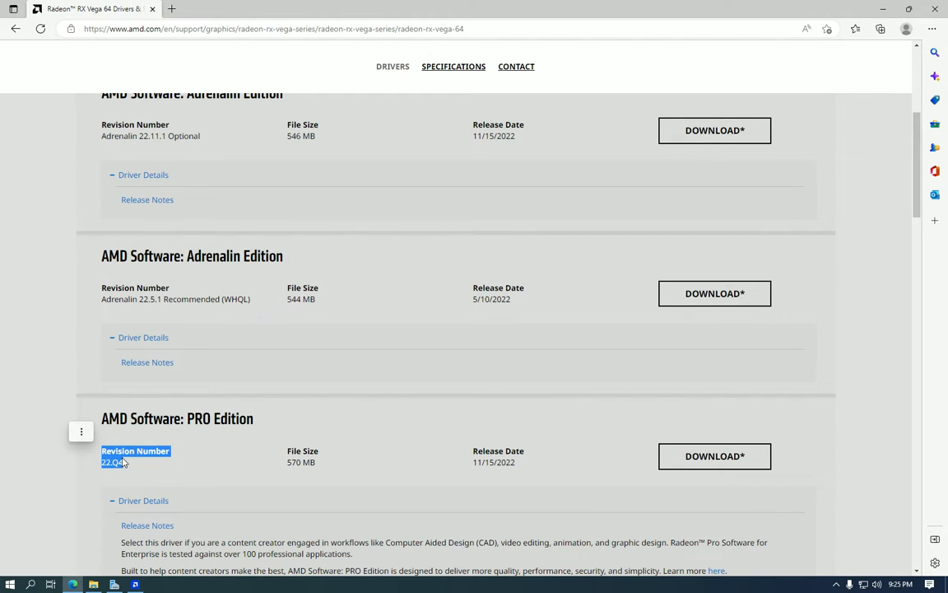
scroll(124, 461, down, 2)
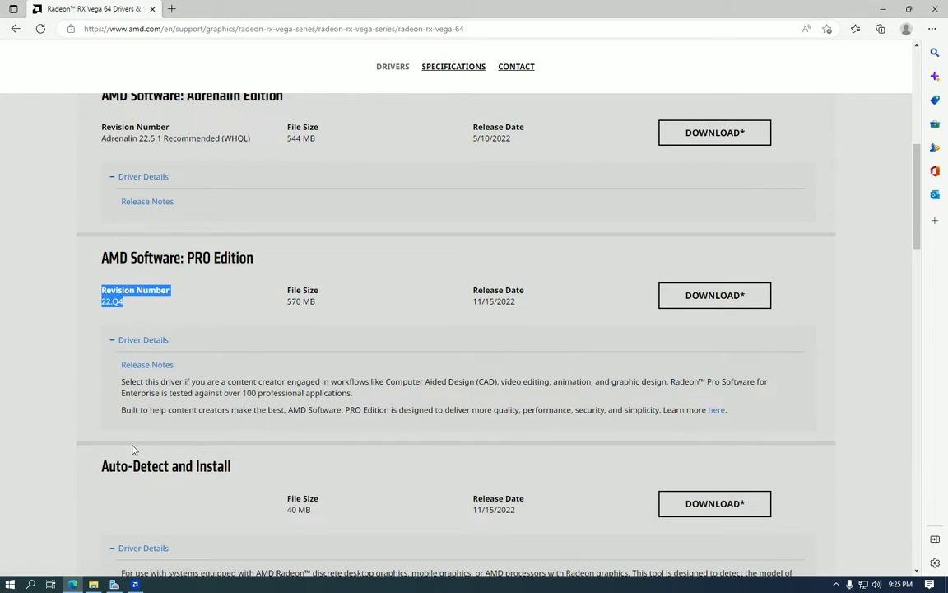
scroll(275, 403, up, 1)
click(277, 400)
scroll(276, 400, up, 3)
scroll(277, 400, down, 2)
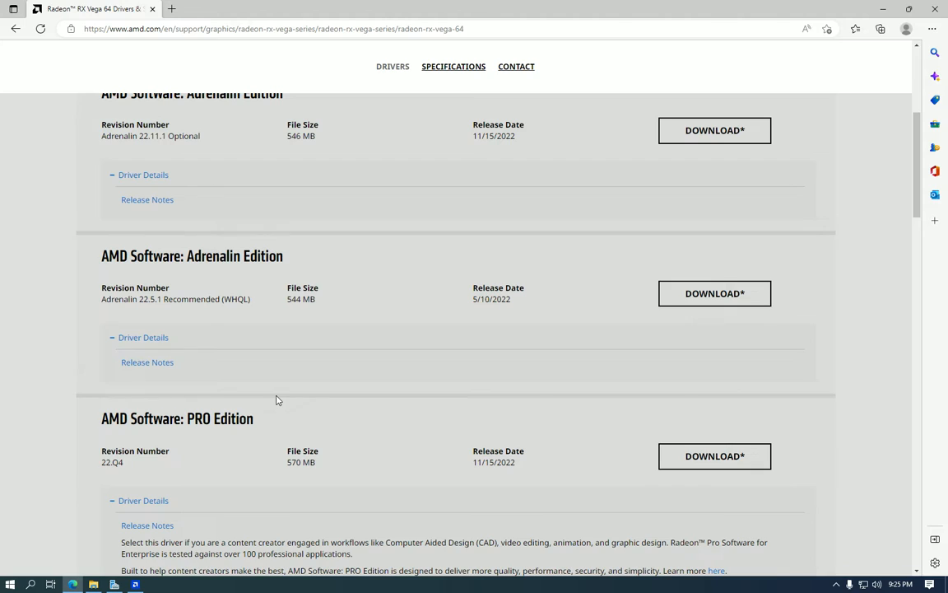
drag(176, 298, 250, 299)
click(195, 299)
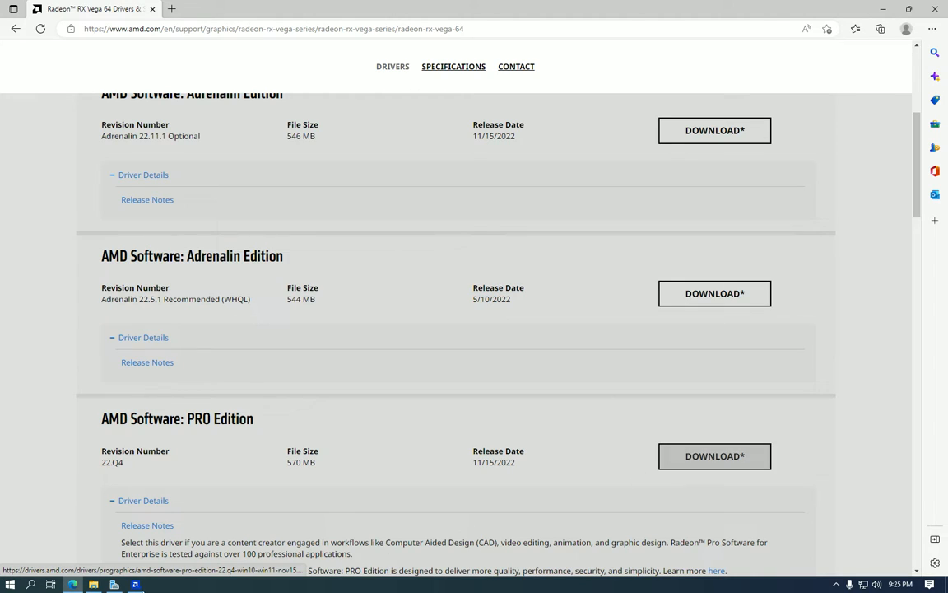
Step: Switch to File Explorer and select the AMD-Software-PRO-Edition-22.Q4-Win10-Win11-Nov15 folder in Downloads
click(94, 584)
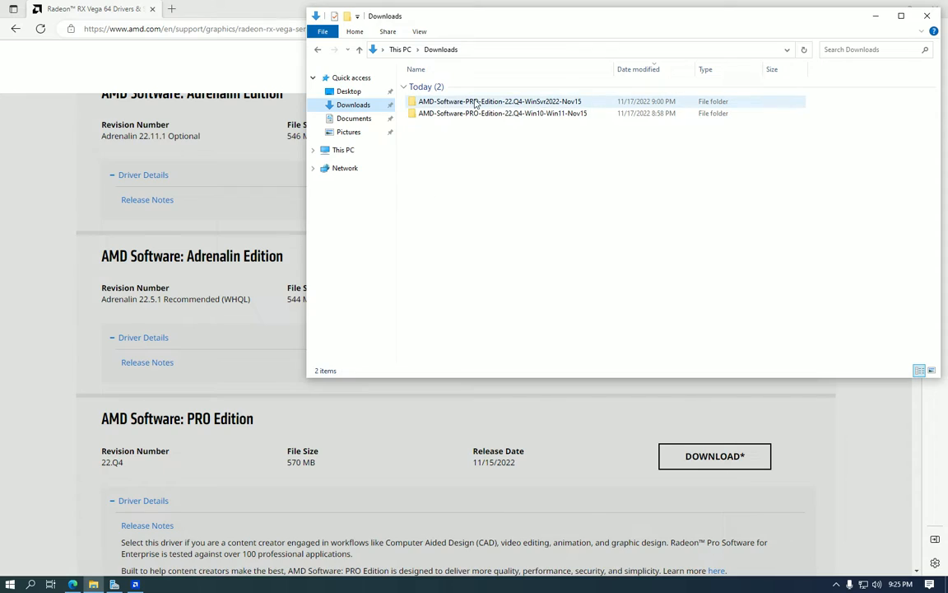
click(497, 124)
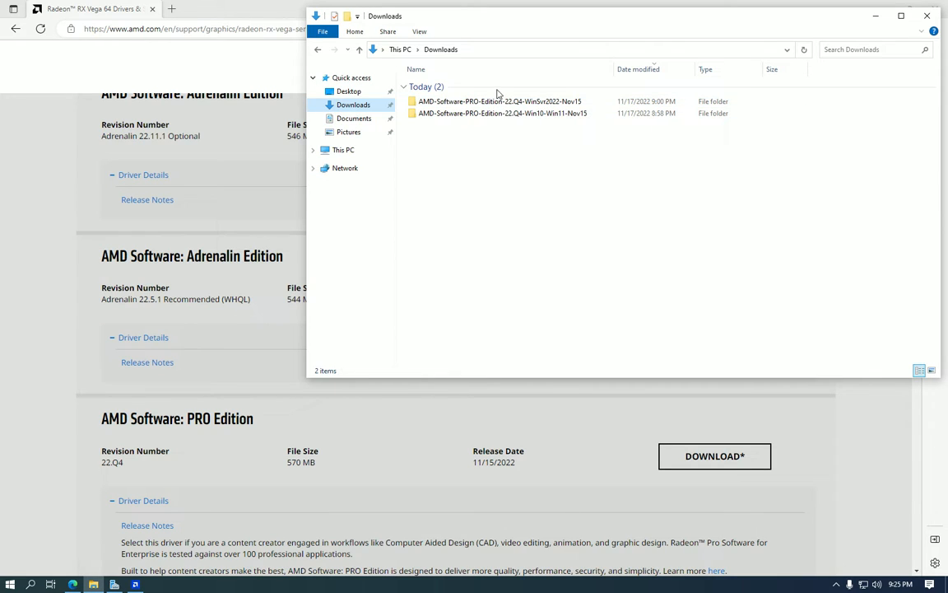
click(503, 114)
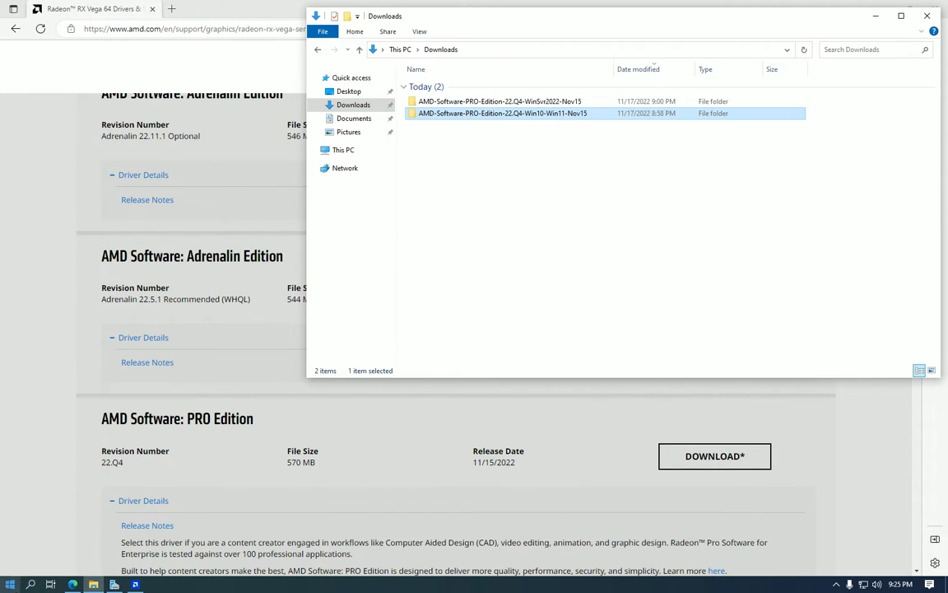
Step: Open Device Manager, expand the display adapters and select the Radeon RX Vega
key(super)
text(device)
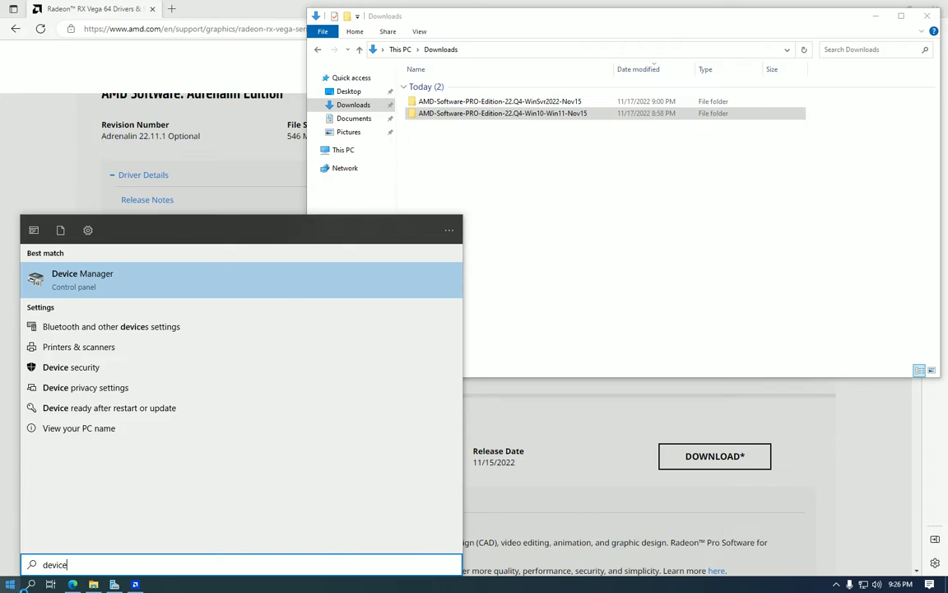
key(Return)
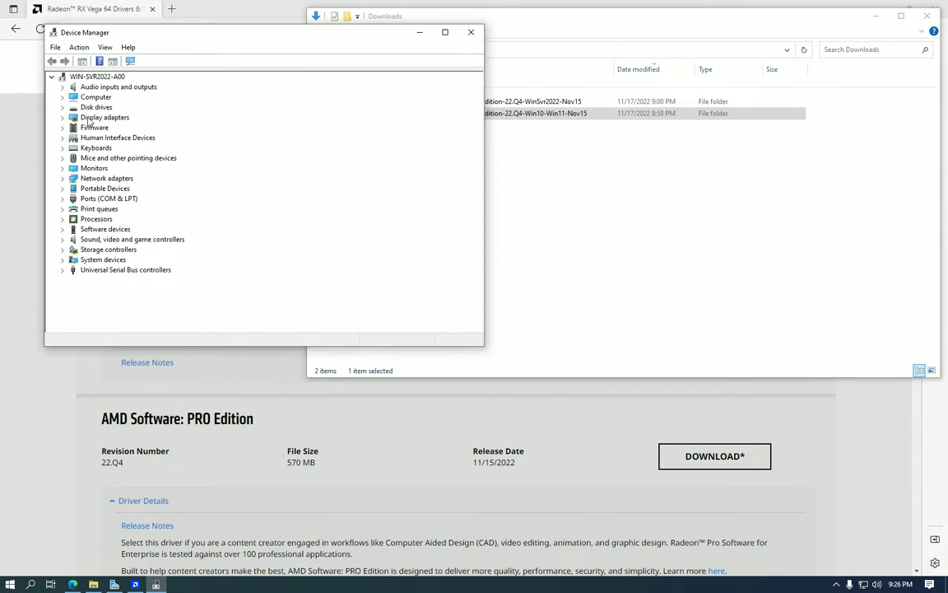
double_click(89, 122)
click(102, 129)
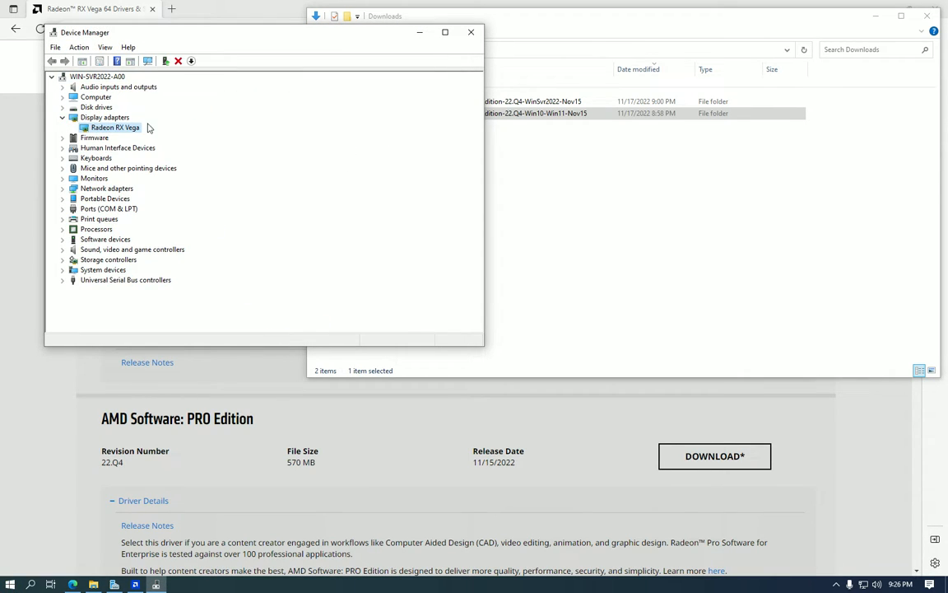
Step: Try to update the Radeon RX Vega driver from the AMD-Software-PRO-Edition-22.Q4-Win10-Win11-Nov15 folder in Downloads, including subfolders, and close Device Manager
right_click(100, 130)
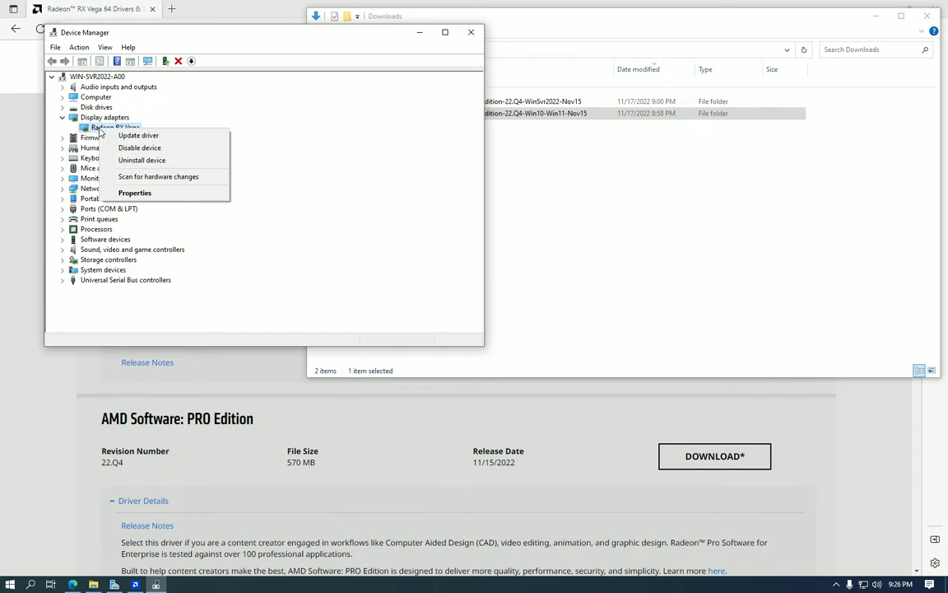
click(128, 137)
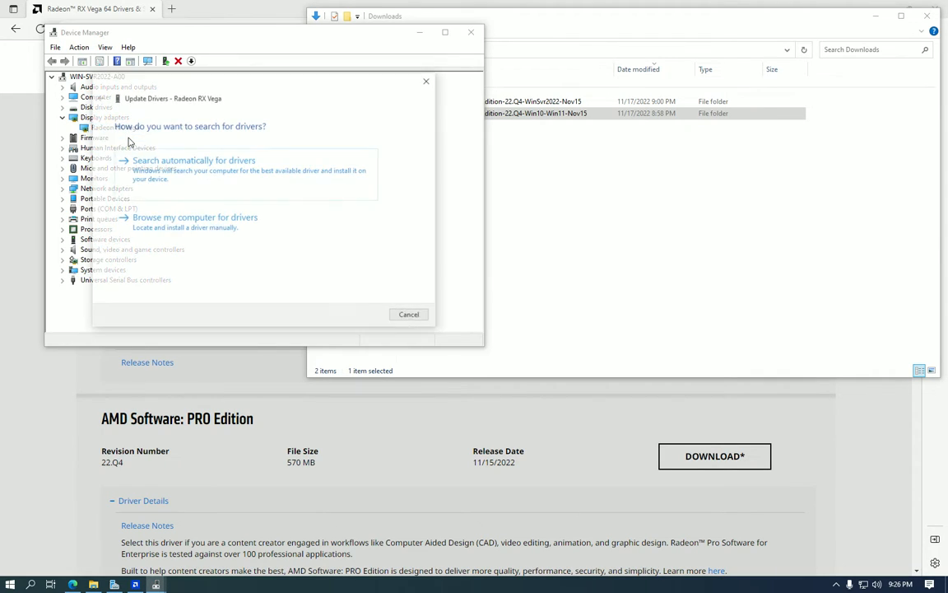
click(189, 226)
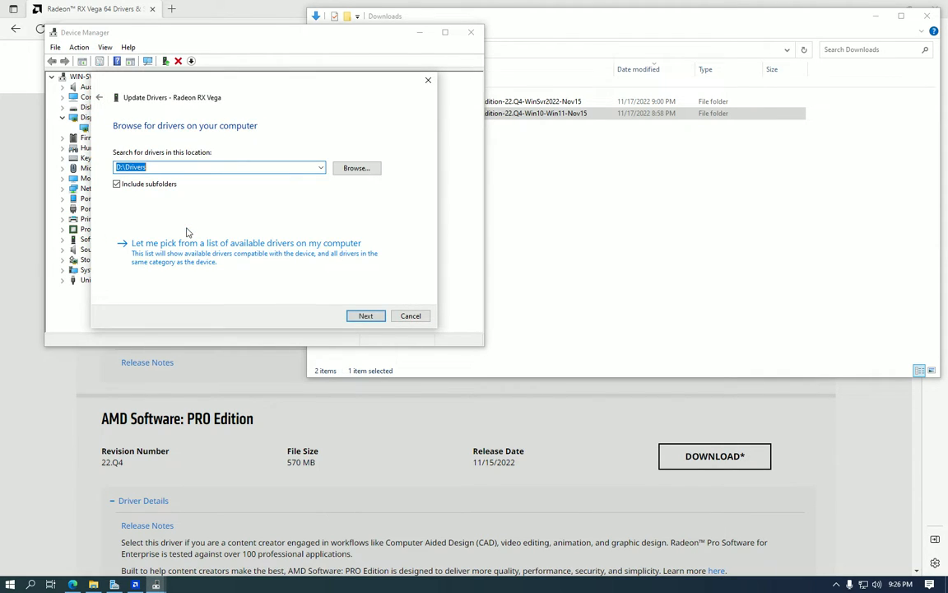
click(346, 167)
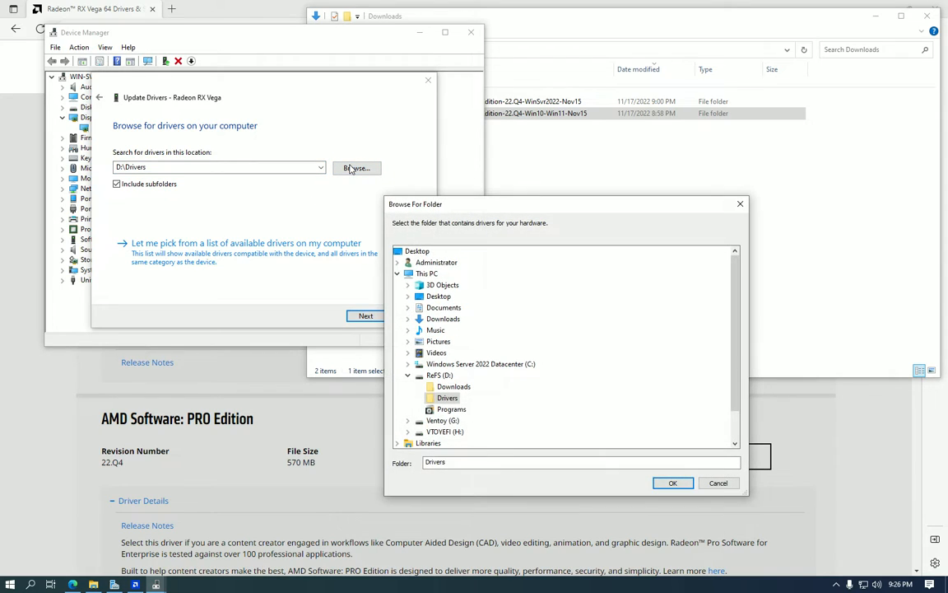
click(409, 320)
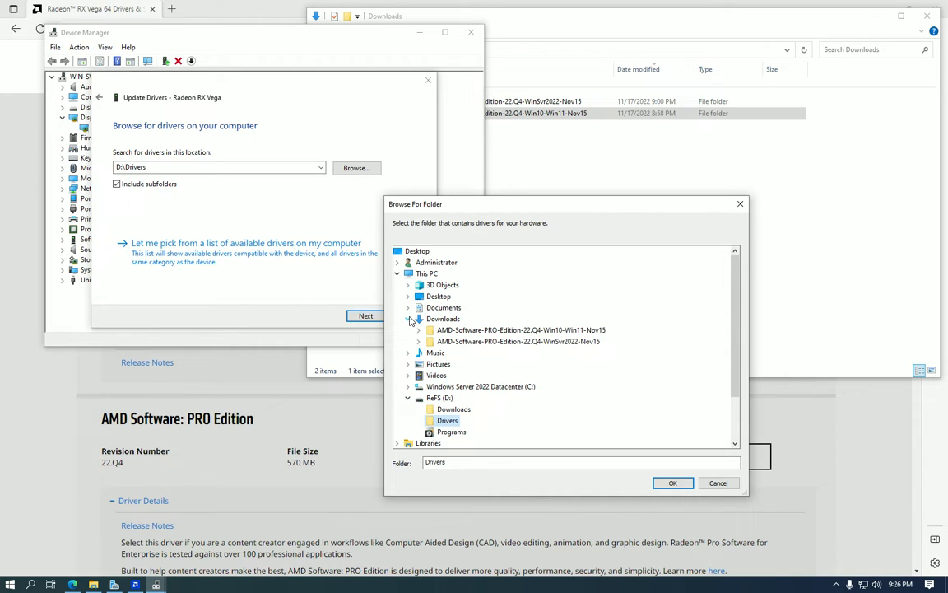
double_click(510, 330)
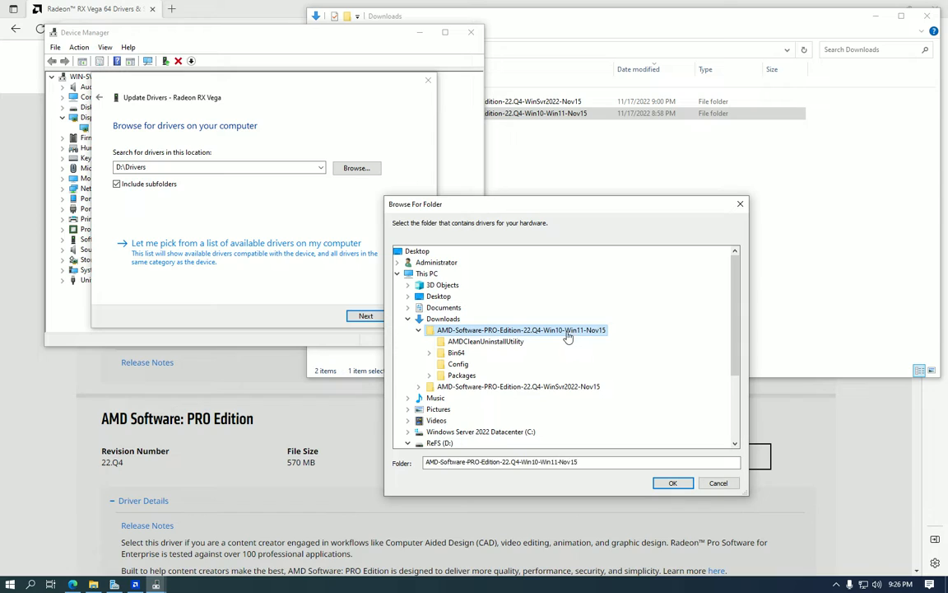
click(672, 483)
click(366, 316)
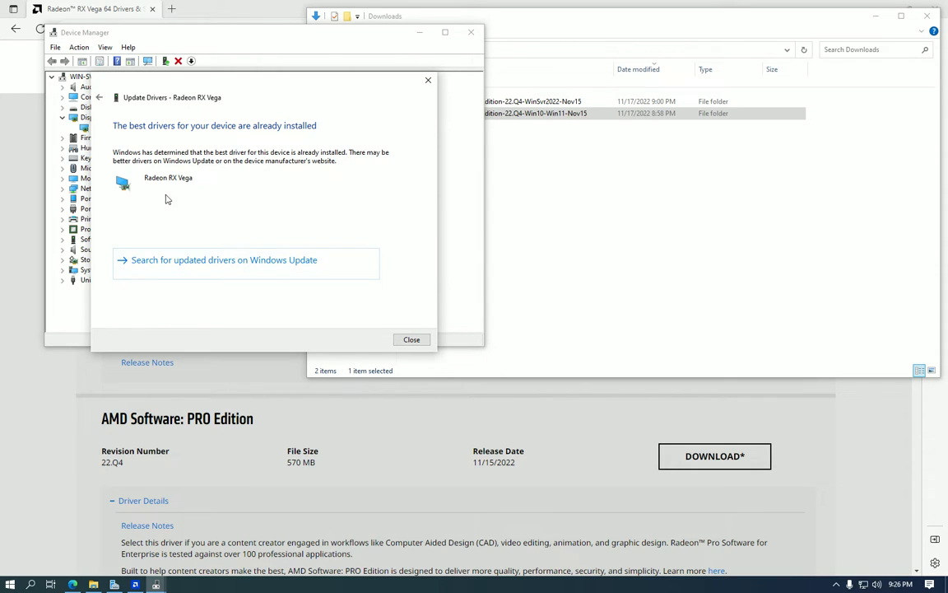
click(428, 79)
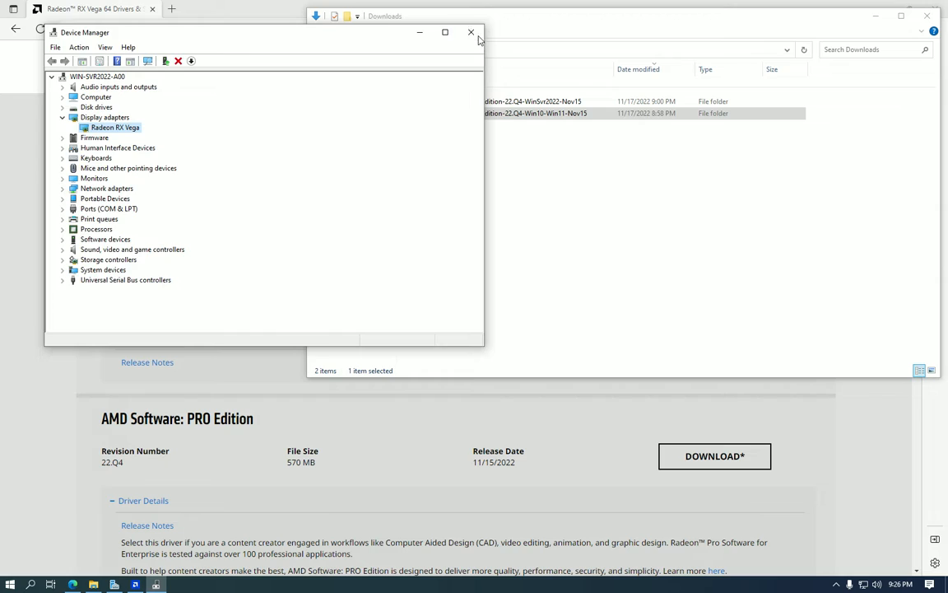
click(470, 31)
Step: Switch to the browser and open AMD's driver download page for Radeon graphics and AMD chipsets
click(201, 211)
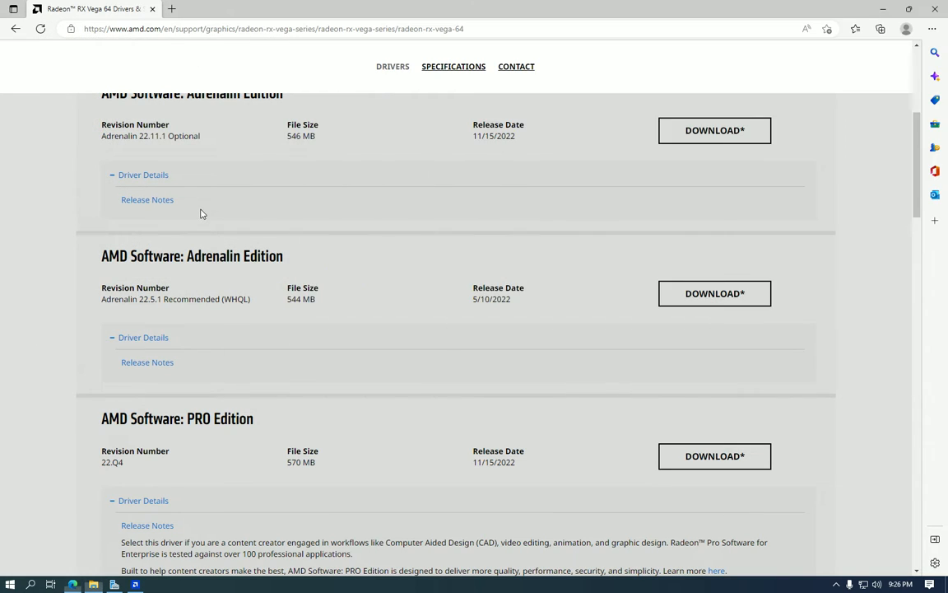
scroll(201, 211, up, 5)
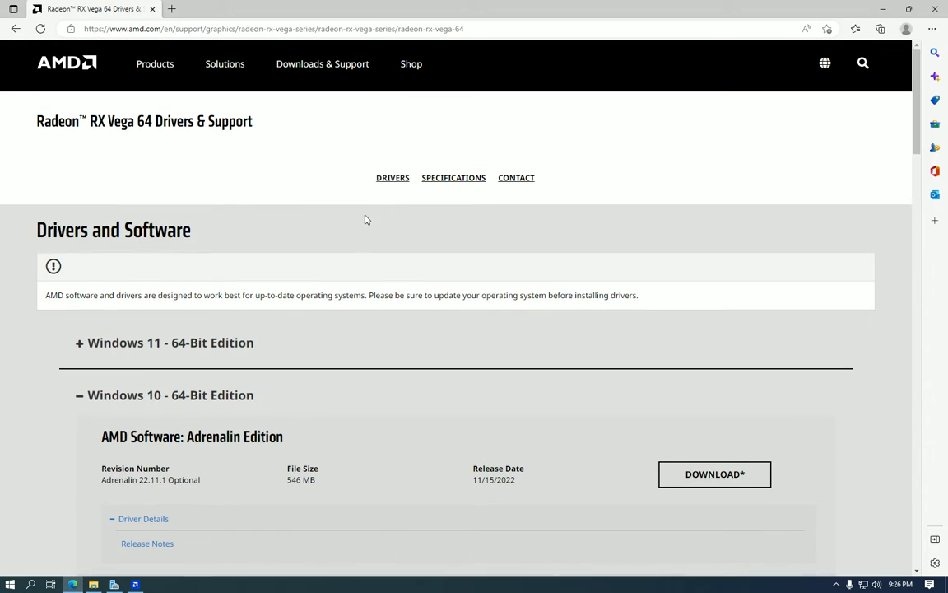
click(327, 65)
click(396, 145)
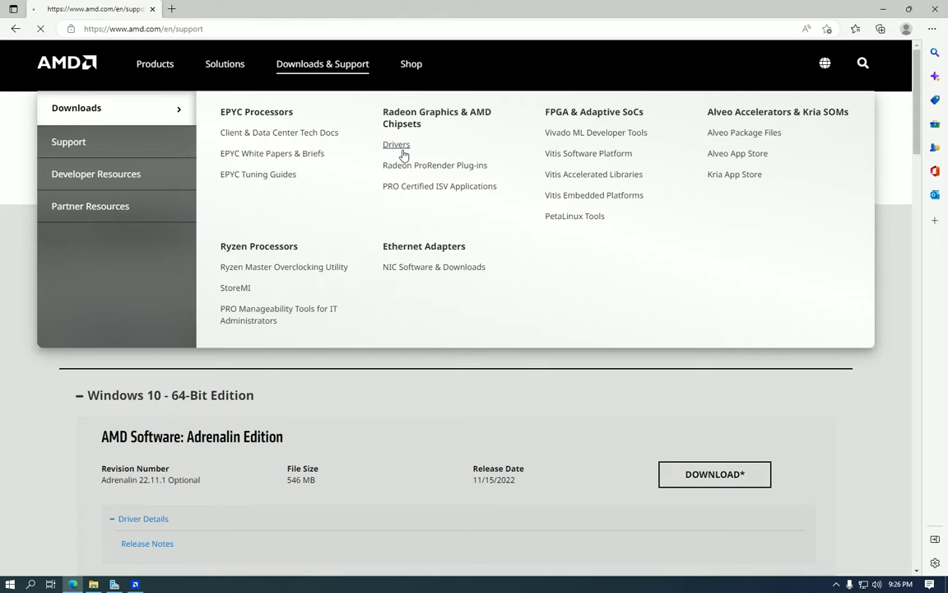
Step: Find the drivers for Professional Graphics, AMD Radeon PRO, Radeon PRO W5000 Series, Radeon PRO W5700
scroll(404, 152, down, 3)
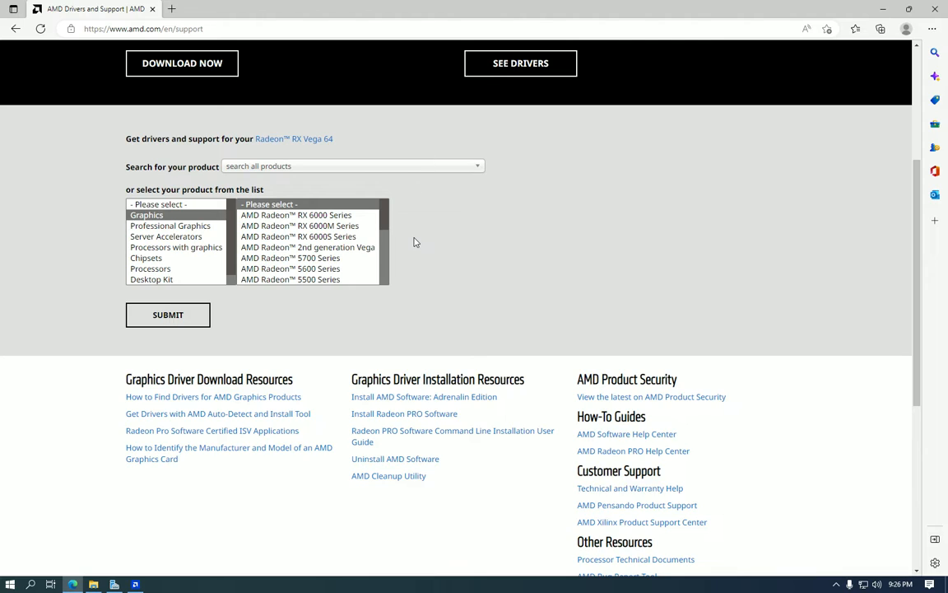
click(205, 226)
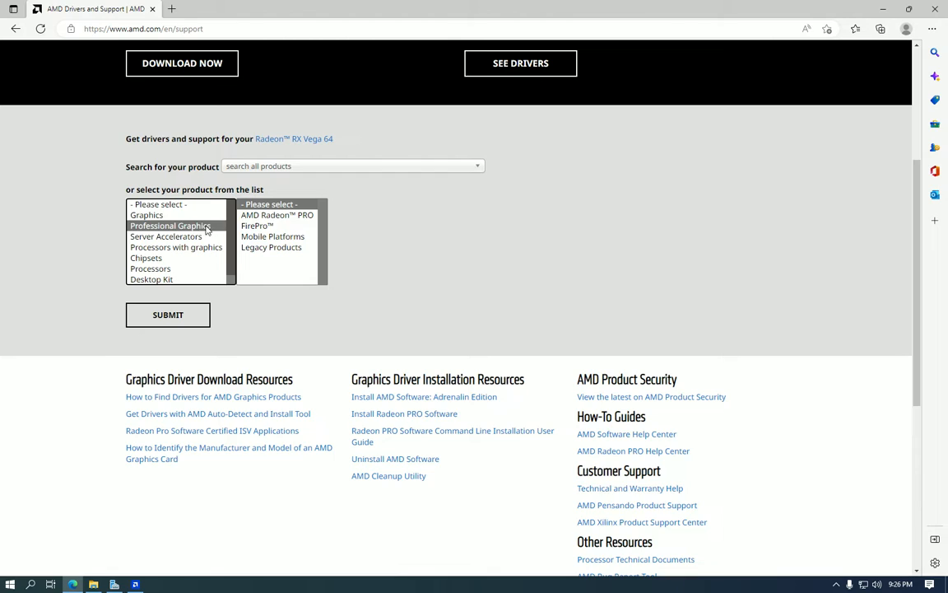
click(305, 215)
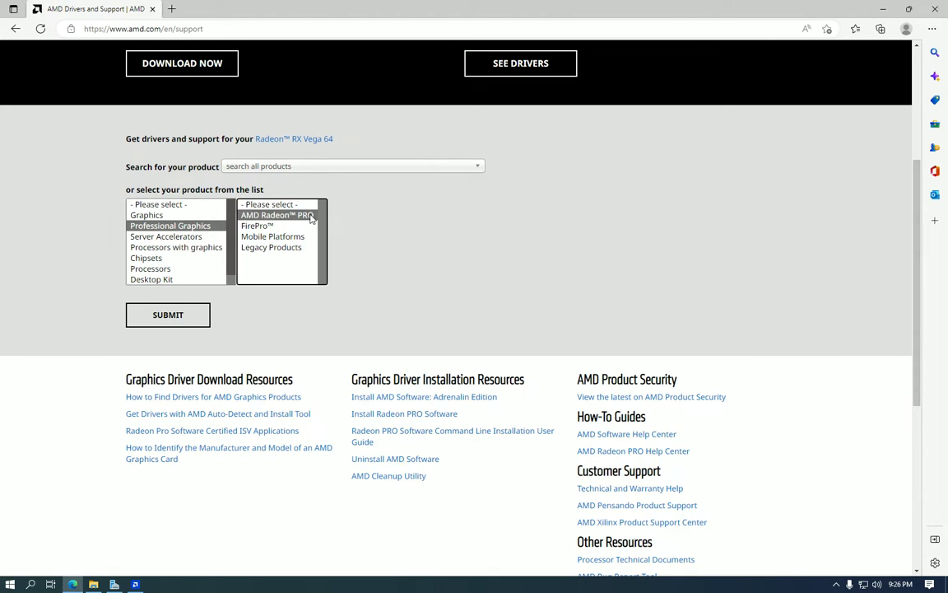
click(423, 237)
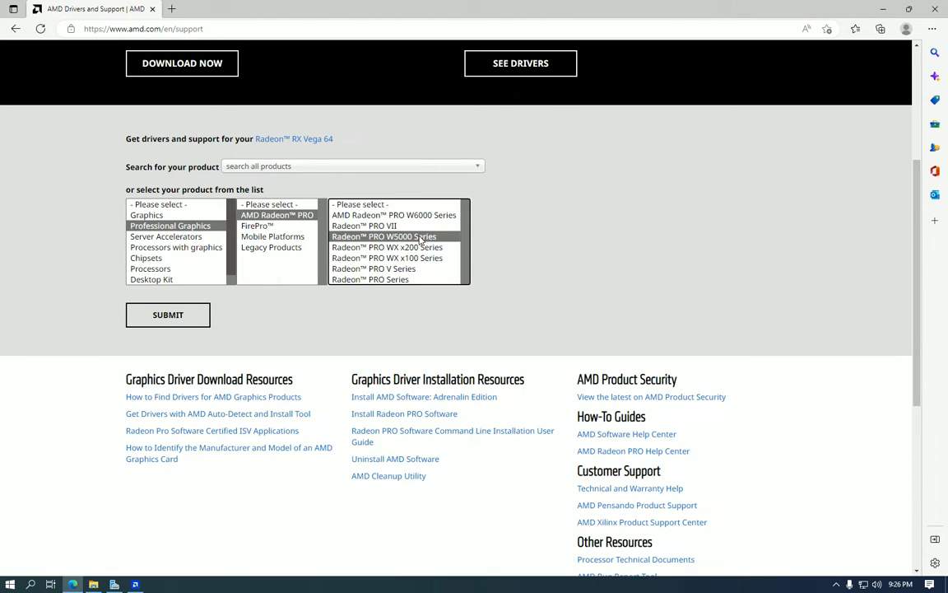
click(515, 215)
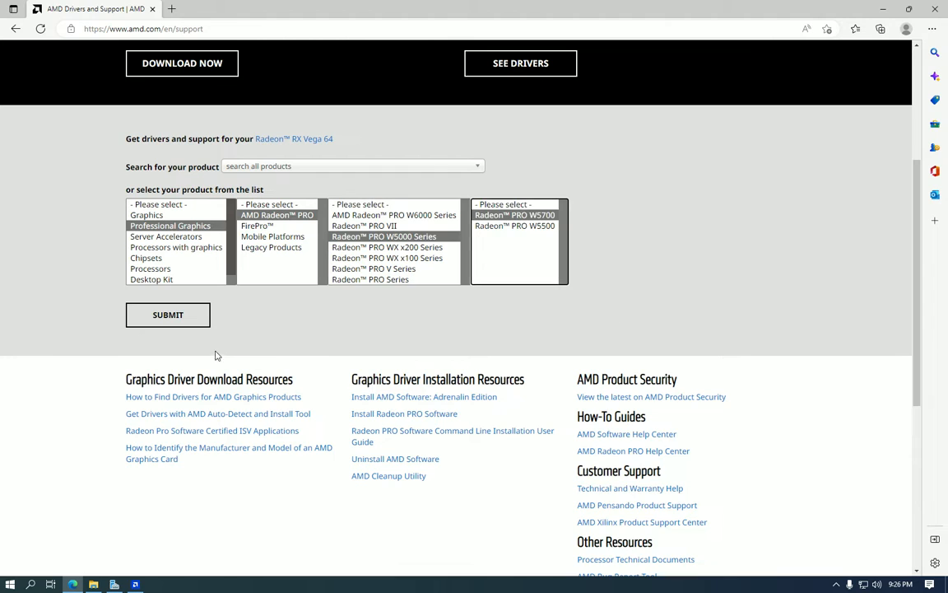
click(168, 314)
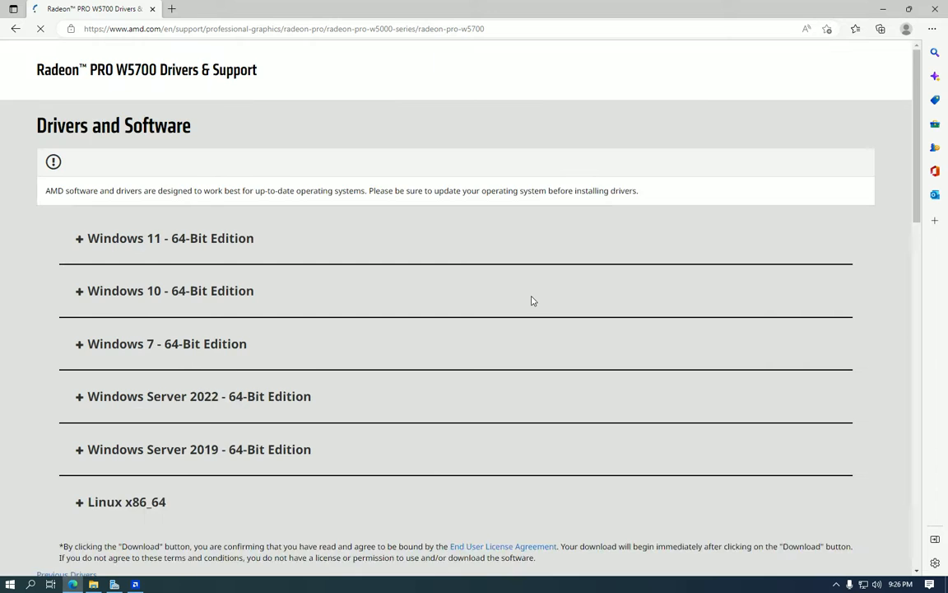
Step: Expand the Windows Server 2022 - 64-Bit Edition downloads, review the PRO Edition driver entry and close the browser
scroll(527, 289, down, 3)
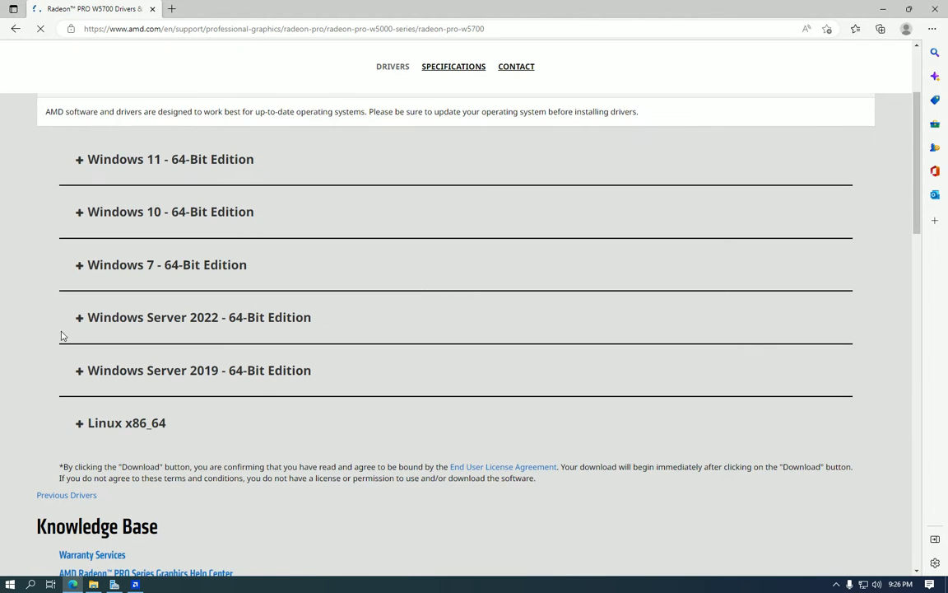
click(387, 319)
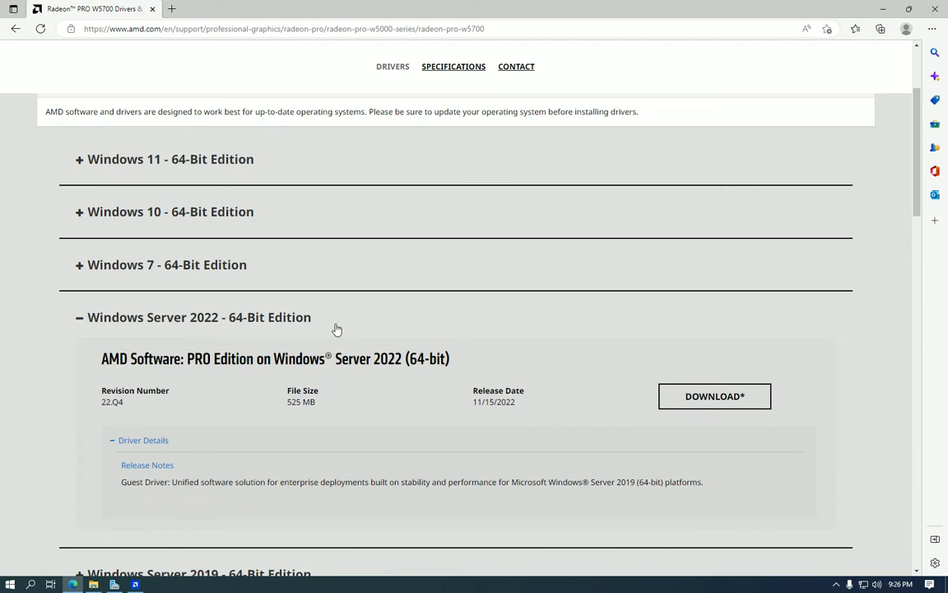
scroll(331, 326, down, 2)
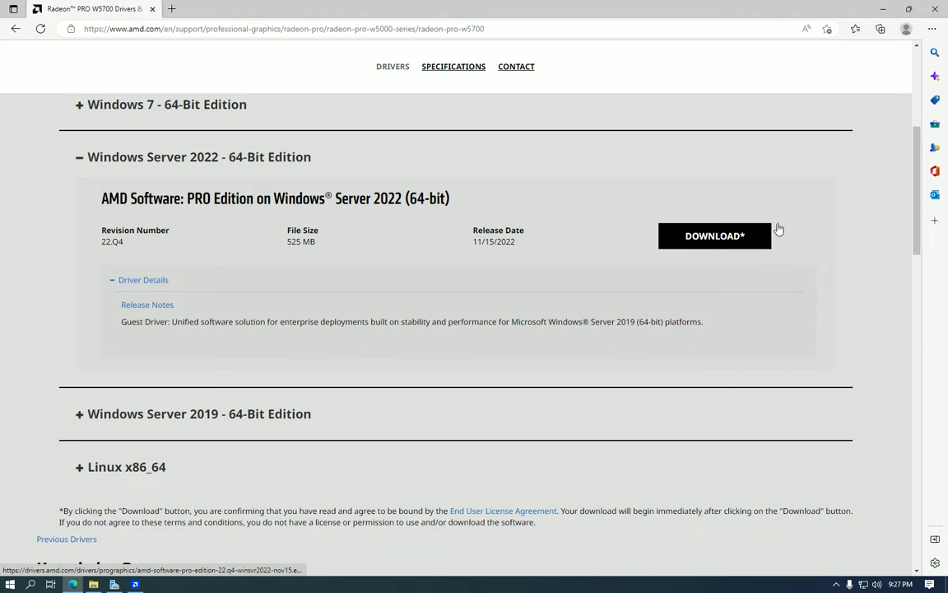
click(935, 8)
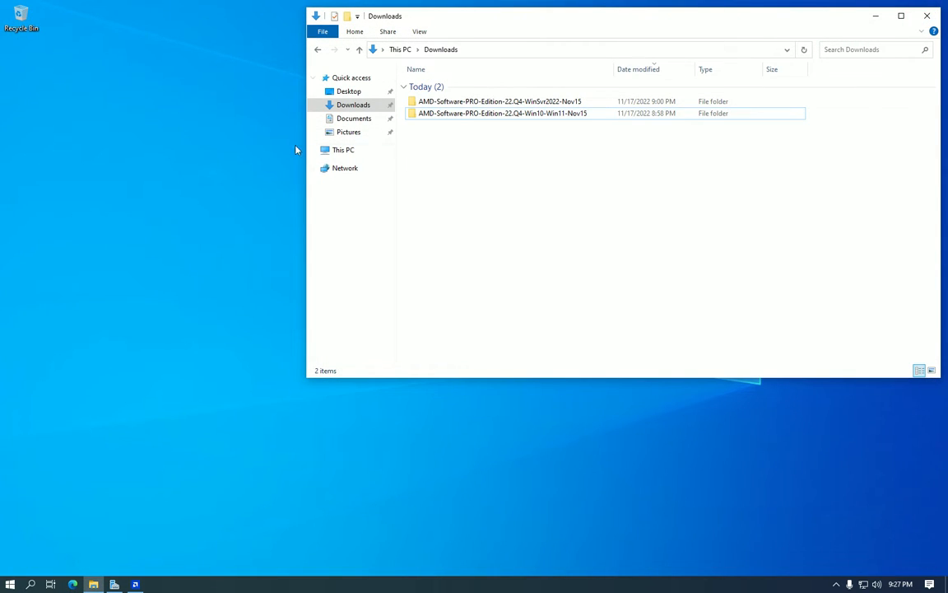
Step: Compare the WinSvr2022 and Win10-Win11 driver folders in Downloads, looking inside the Win10-Win11 folder and returning to Downloads
click(485, 115)
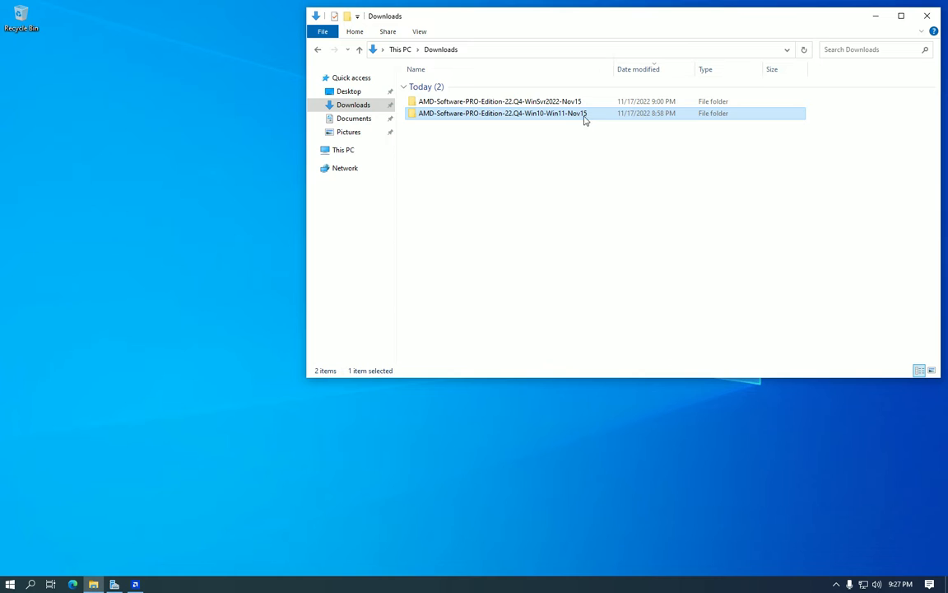
click(537, 104)
click(536, 114)
click(536, 104)
click(535, 114)
click(534, 104)
click(537, 113)
click(536, 103)
click(537, 113)
click(537, 101)
click(536, 113)
double_click(536, 114)
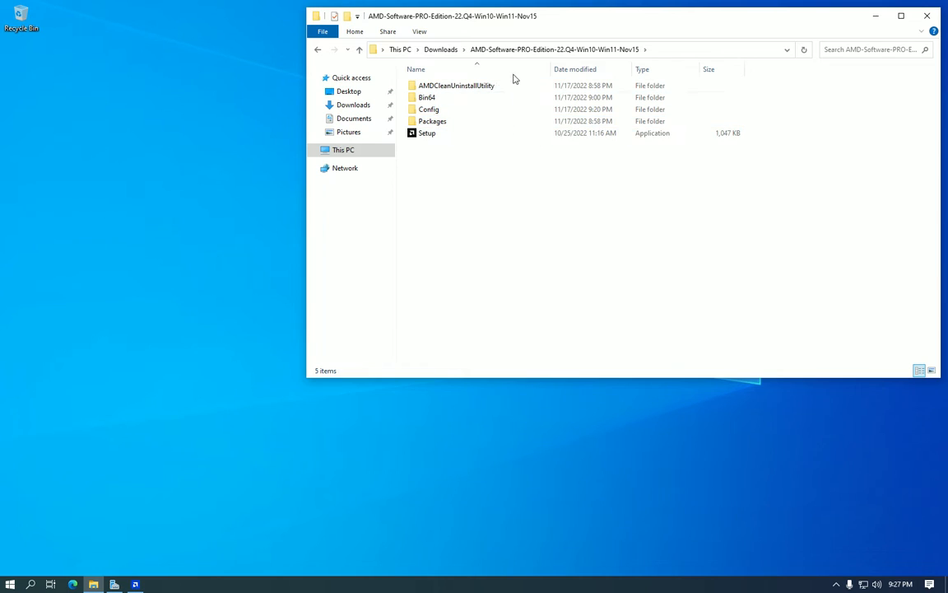
click(439, 49)
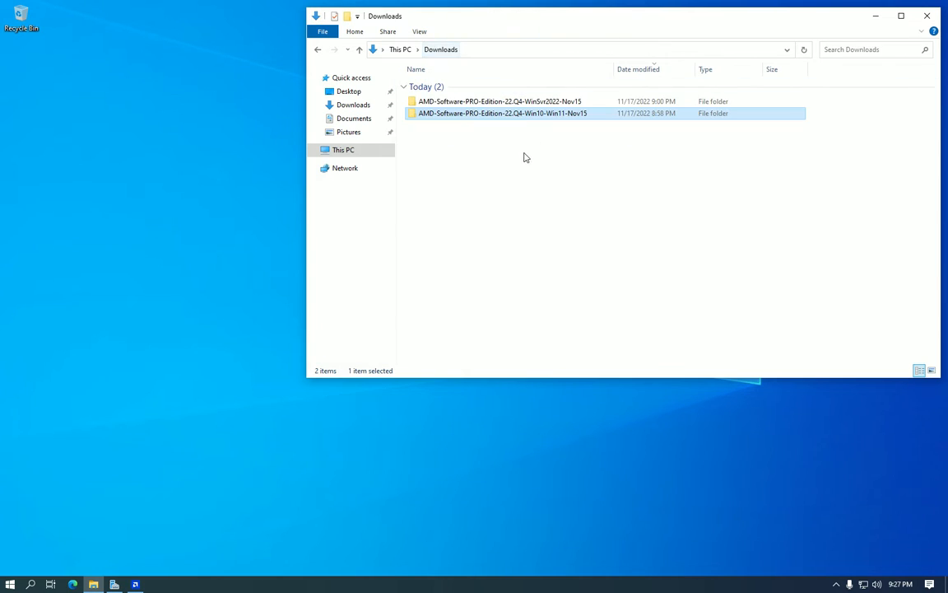
Step: Look through the Config folder of the WinSvr2022 driver package for InstallManifest.json and return to the package folder
double_click(519, 102)
double_click(465, 110)
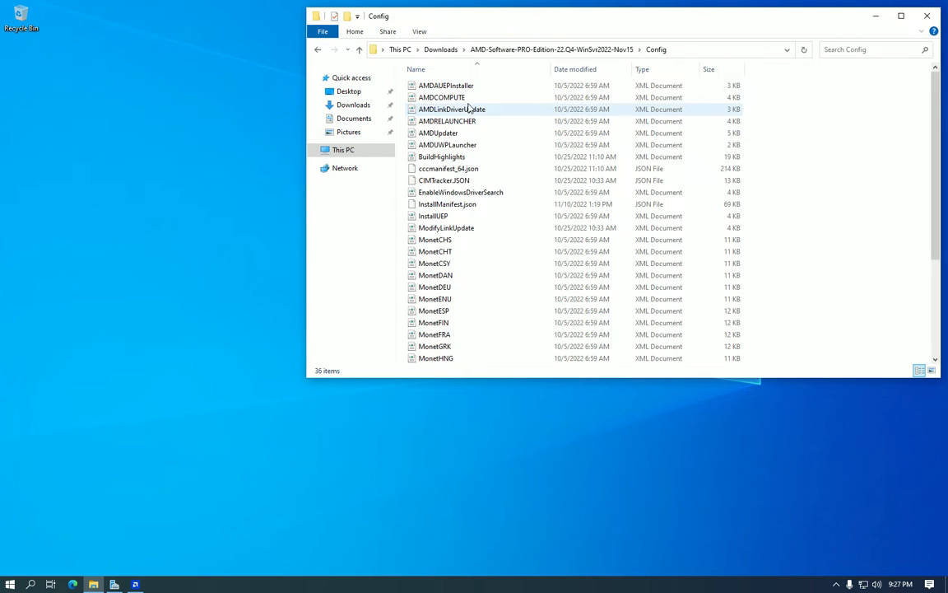
scroll(473, 170, down, 3)
scroll(473, 171, up, 1)
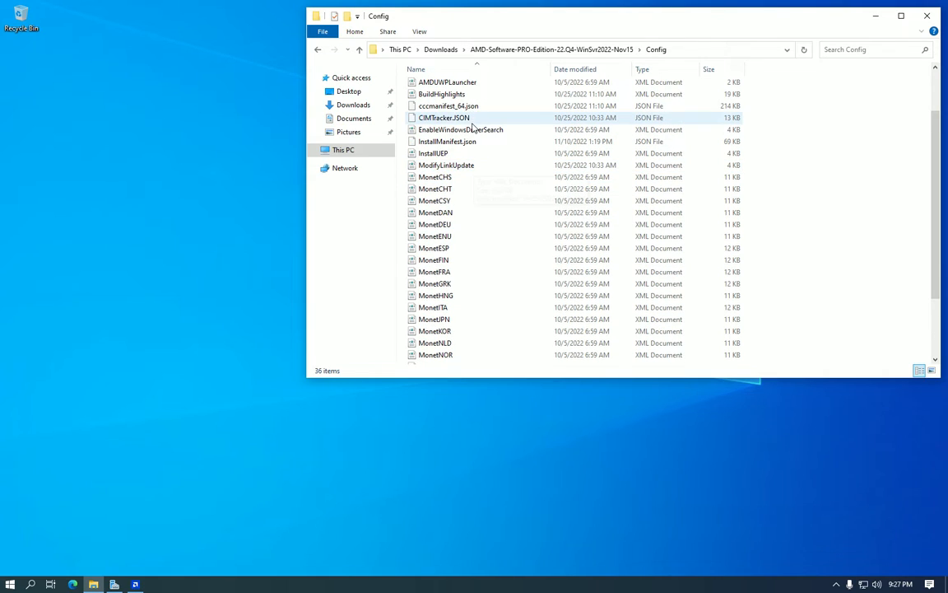
right_click(478, 145)
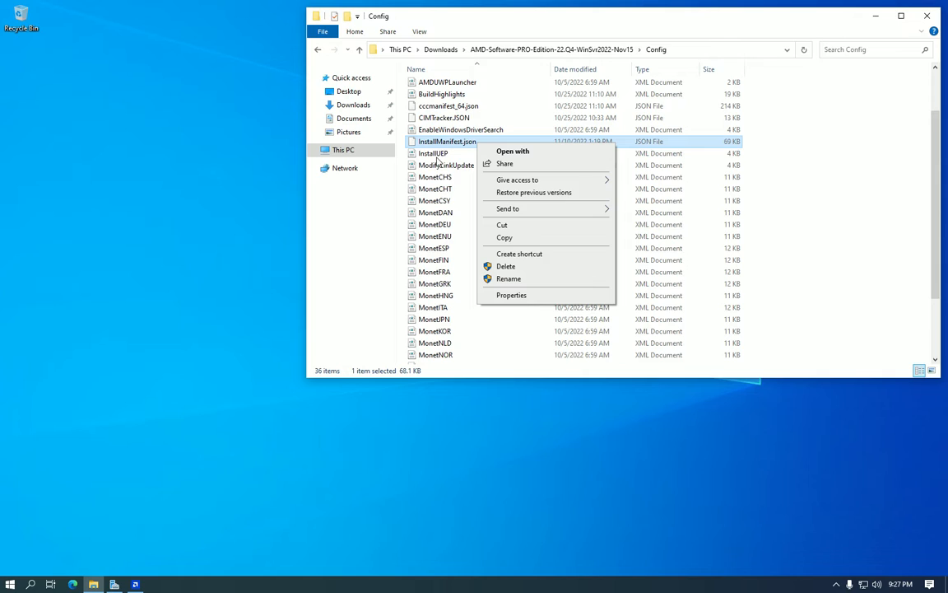
click(588, 51)
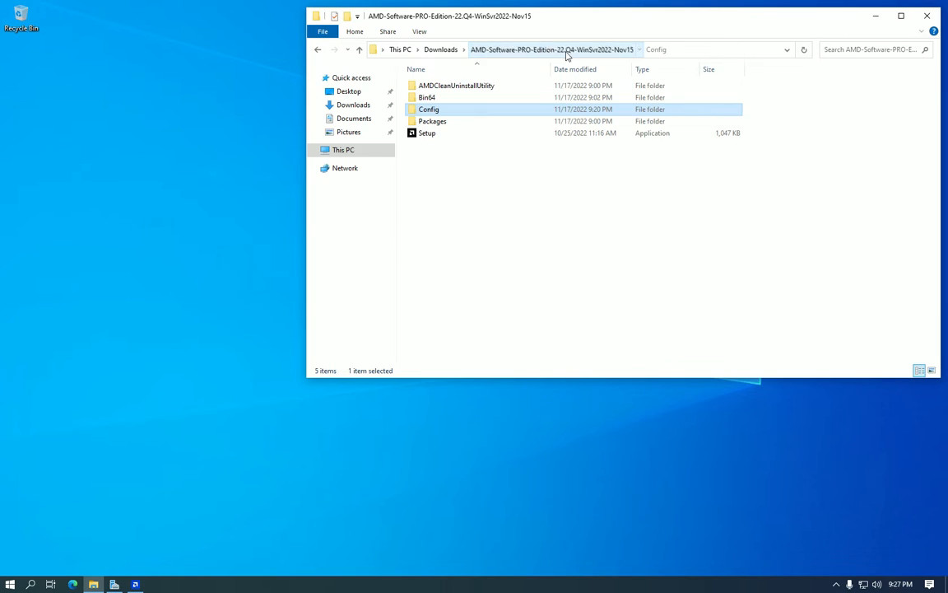
Step: Run Setup from the AMD-Software-PRO-Edition-22.Q4-WinSvr2022-Nov15 folder and close the installer window
click(542, 137)
double_click(542, 135)
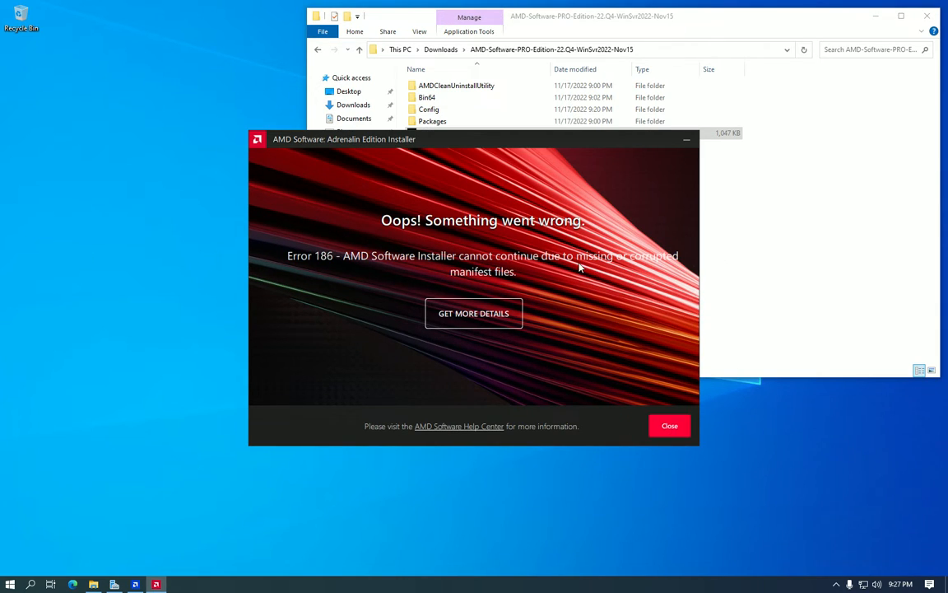
click(678, 428)
click(482, 205)
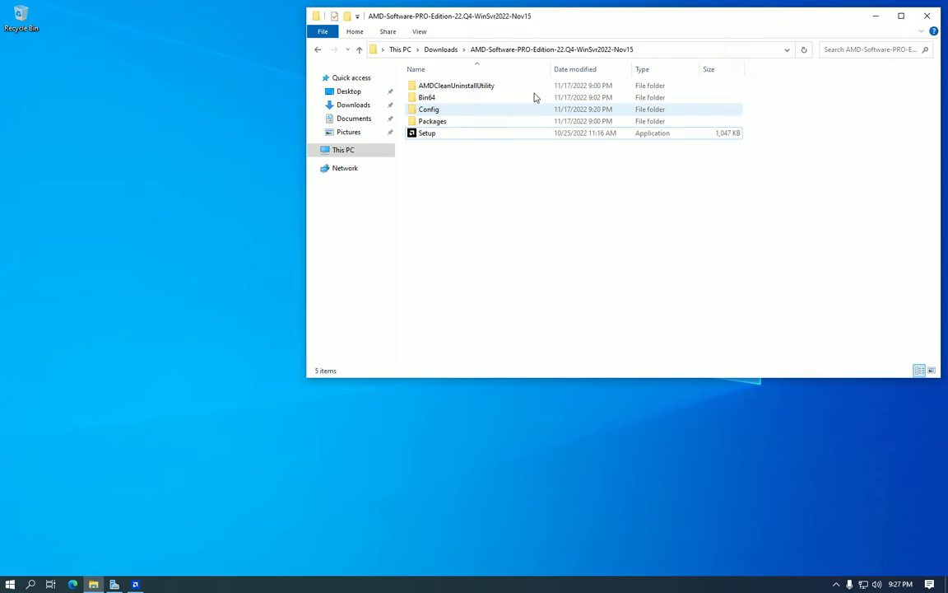
Step: Open the Config folder of the WinSvr2022 driver package and select InstallManifest.json
double_click(485, 111)
scroll(489, 165, down, 3)
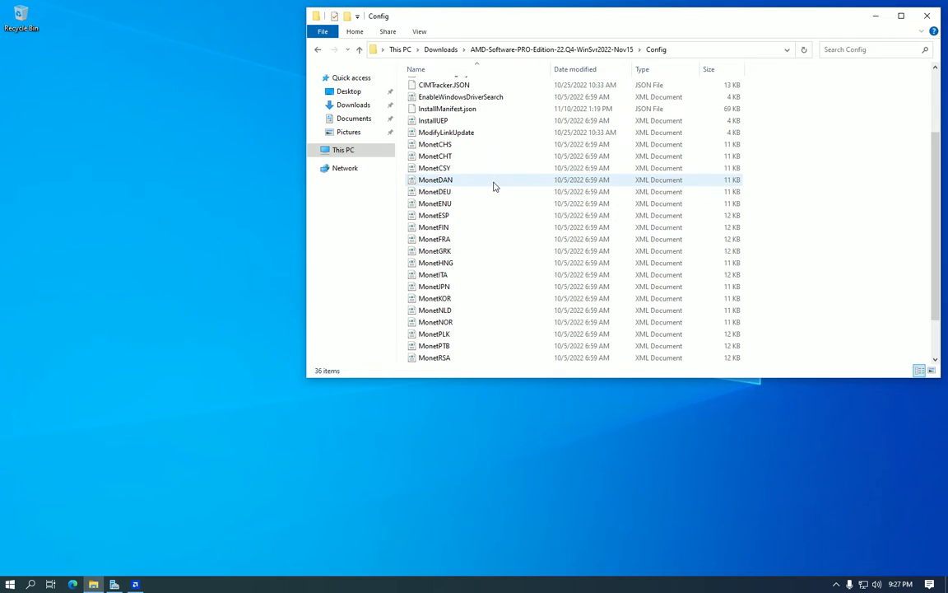
scroll(494, 187, up, 1)
scroll(493, 186, up, 1)
click(485, 178)
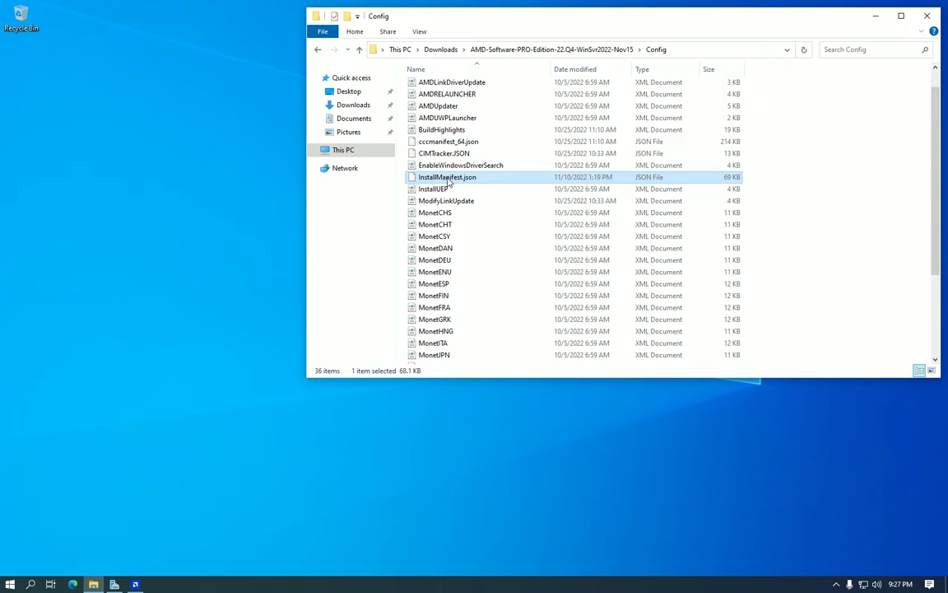
Step: Try to open InstallManifest.json with Notepad
right_click(450, 179)
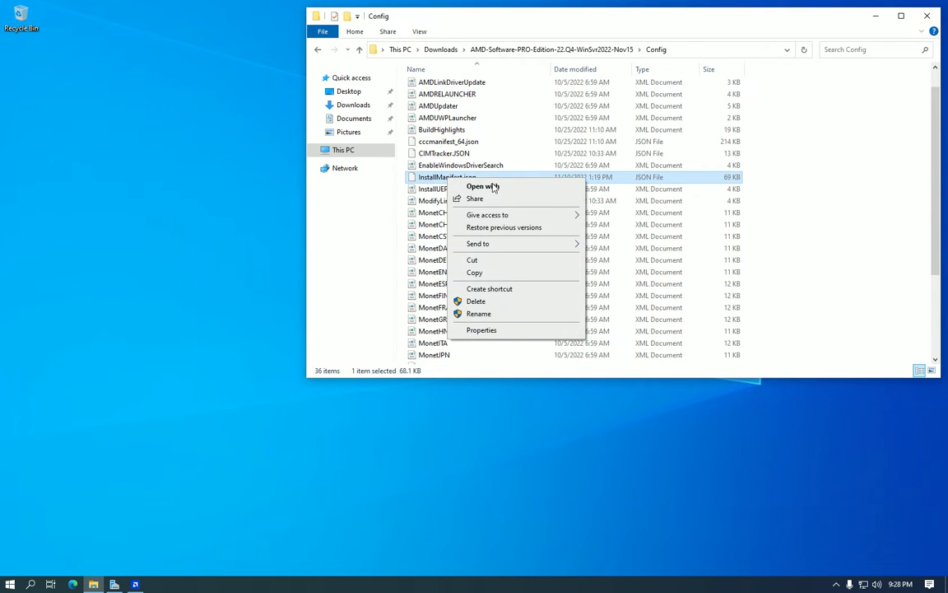
click(493, 187)
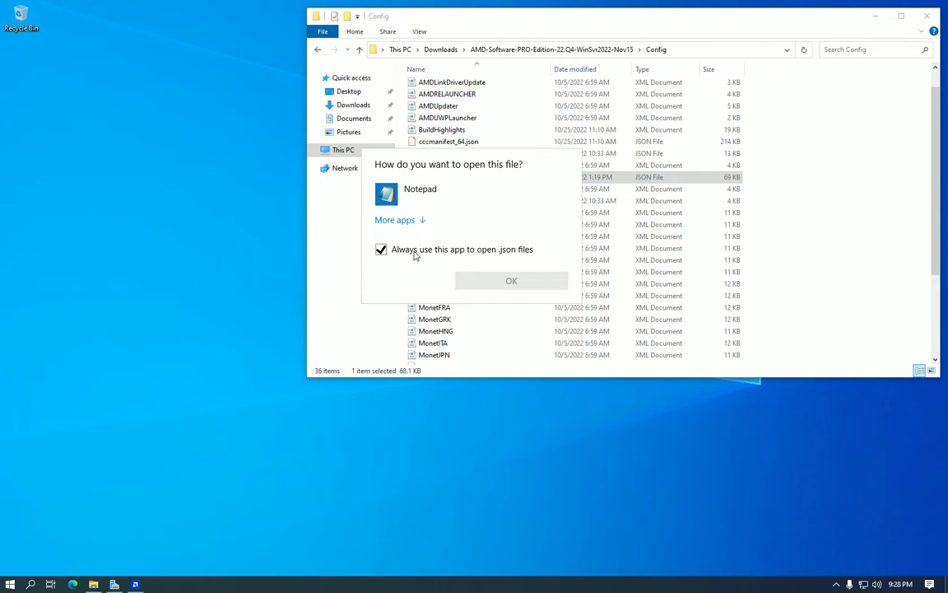
click(518, 252)
click(444, 202)
click(514, 280)
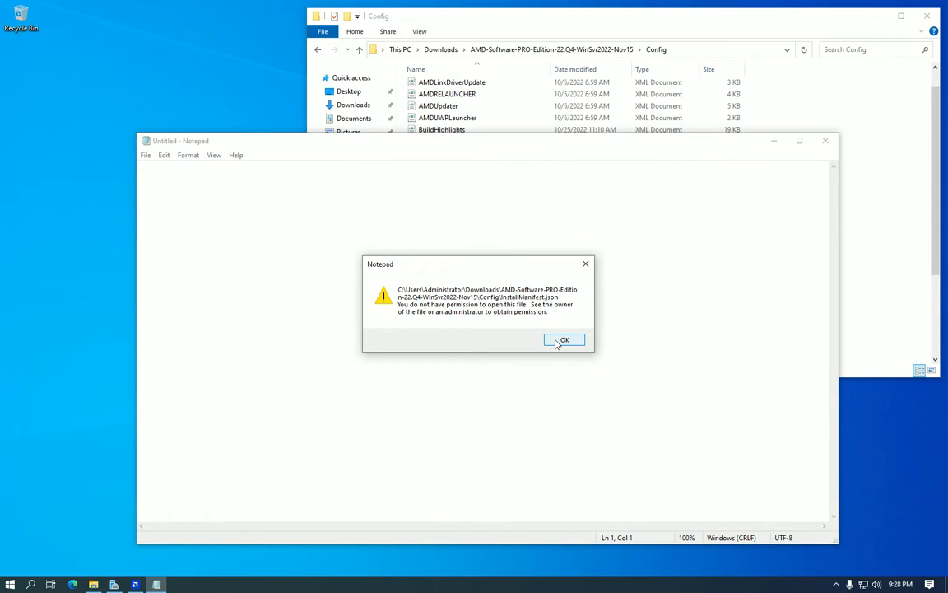
Step: Dismiss the Notepad error, close Notepad, and open the security properties of InstallManifest.json in the WinSvr2022 package
click(564, 340)
click(825, 141)
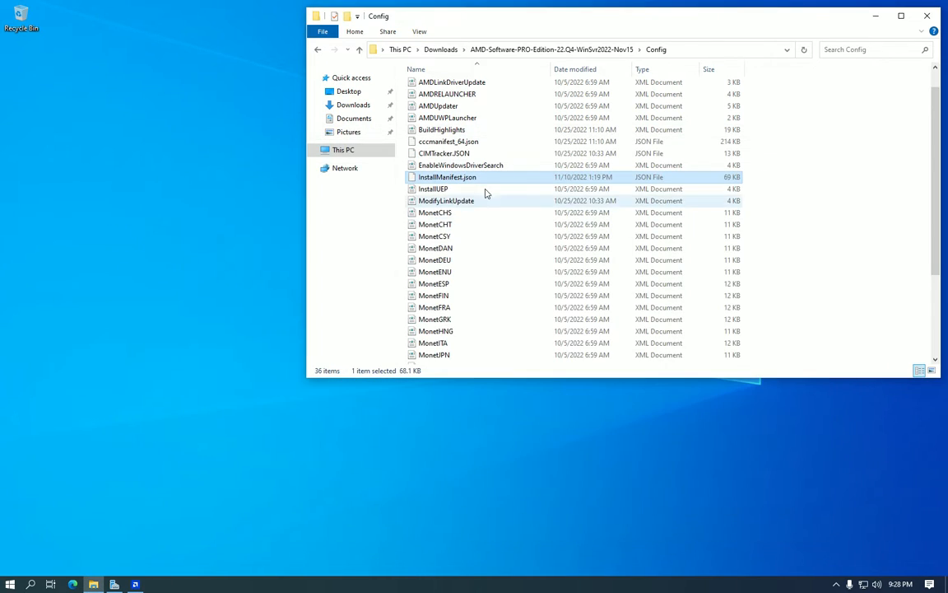
right_click(484, 178)
click(534, 326)
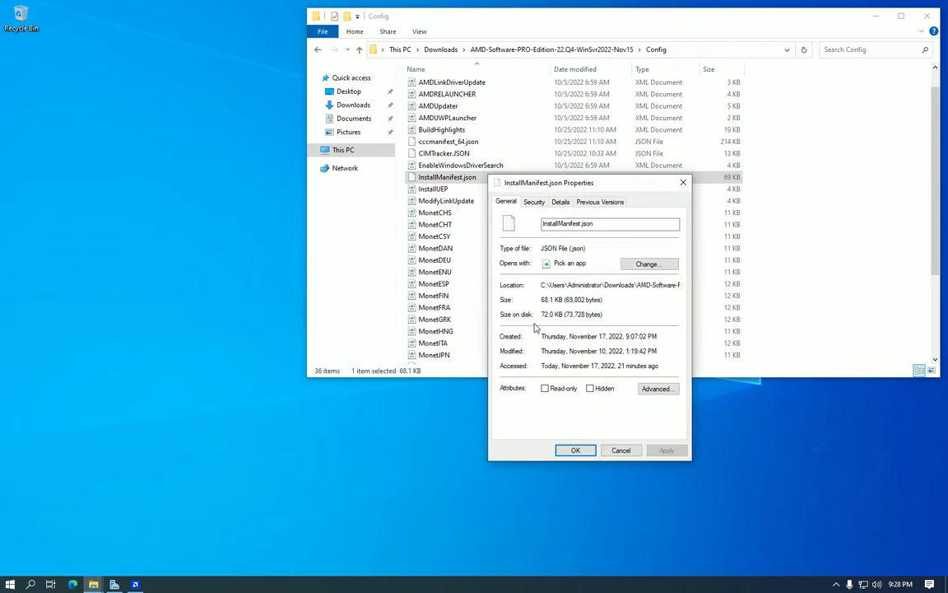
click(561, 202)
click(534, 202)
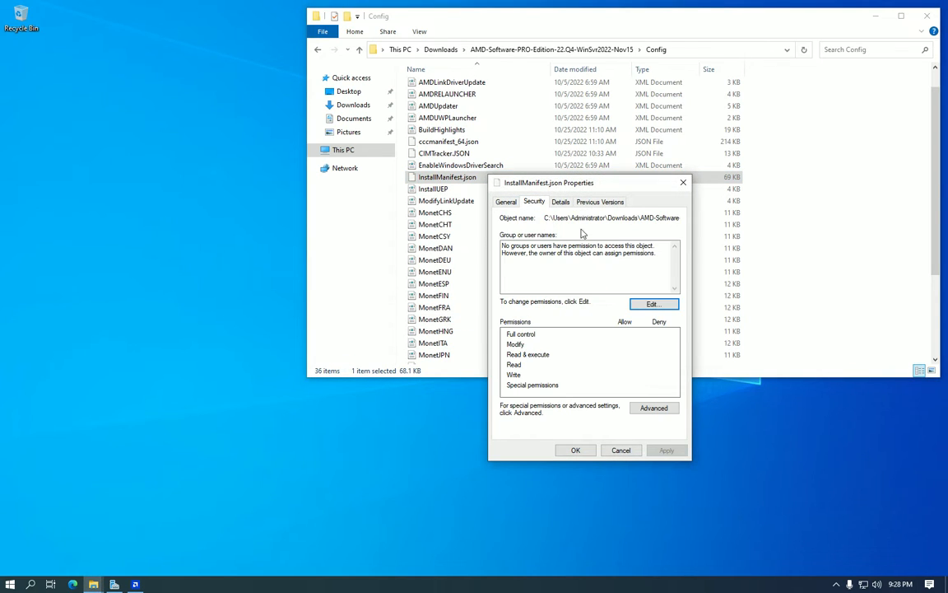
Step: Add Administrator to the permissions of the WinSvr2022 InstallManifest.json with Full control allowed, and close its properties
click(651, 304)
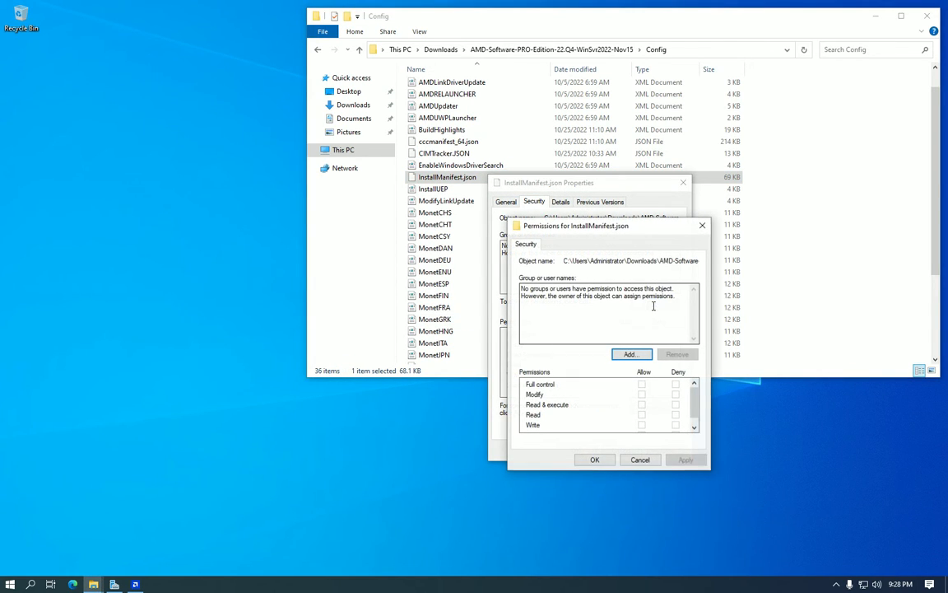
click(630, 354)
text(administrator)
key(Return)
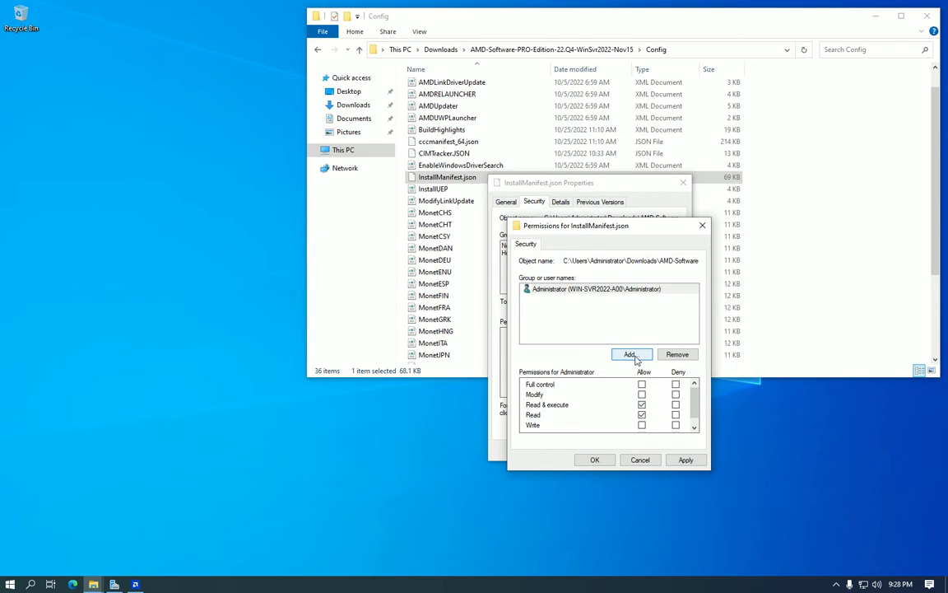
click(642, 384)
click(686, 459)
click(609, 457)
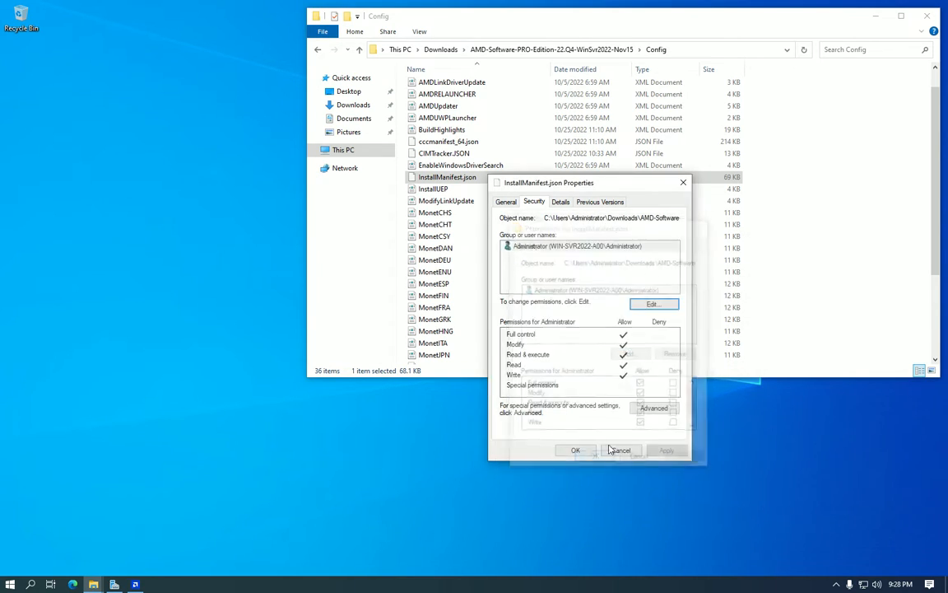
click(683, 182)
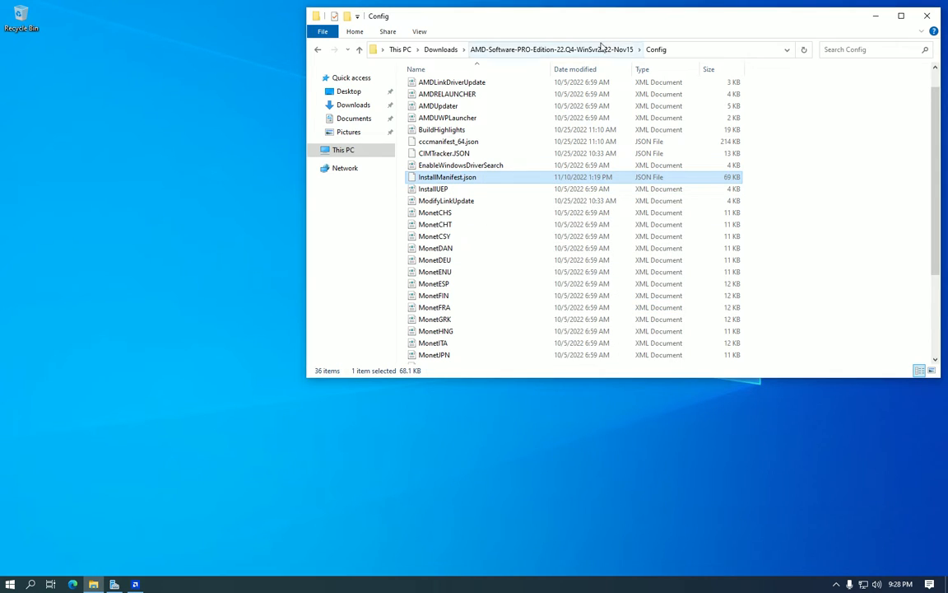
Step: Run Setup from the AMD-Software-PRO-Edition-22.Q4-WinSvr2022-Nov15 folder again to test the installer, and close it
right_click(528, 177)
click(492, 201)
click(570, 49)
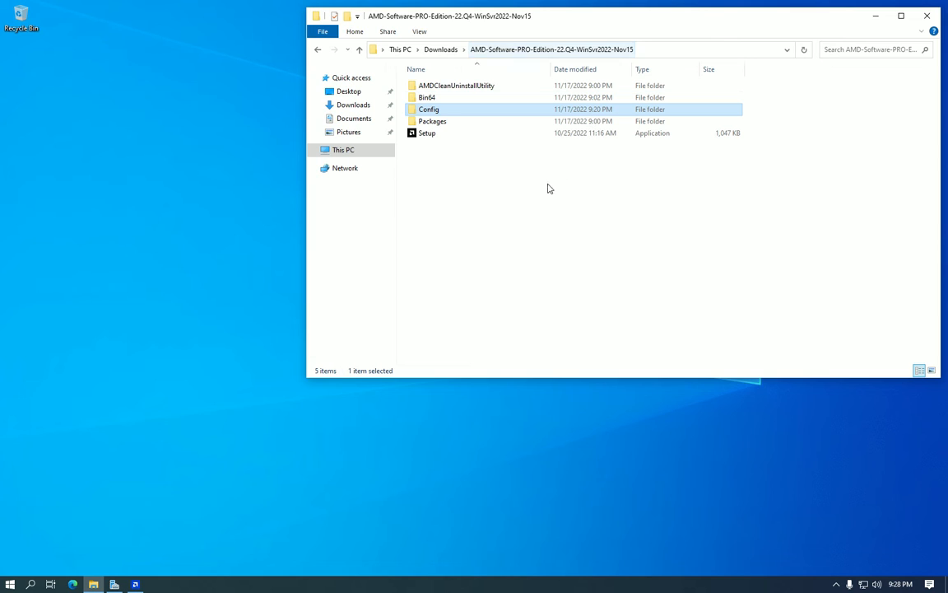
click(508, 133)
double_click(508, 133)
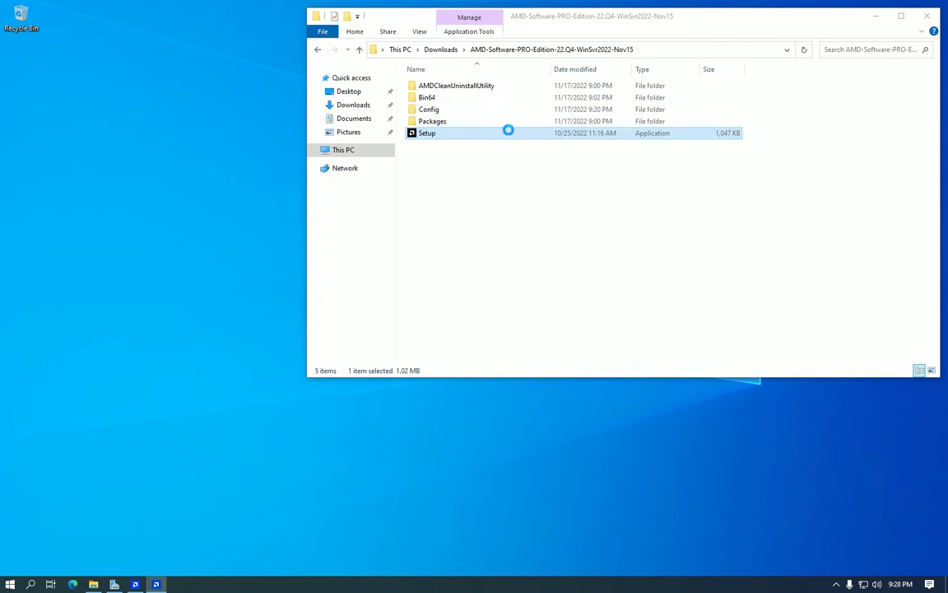
drag(509, 138, 372, 81)
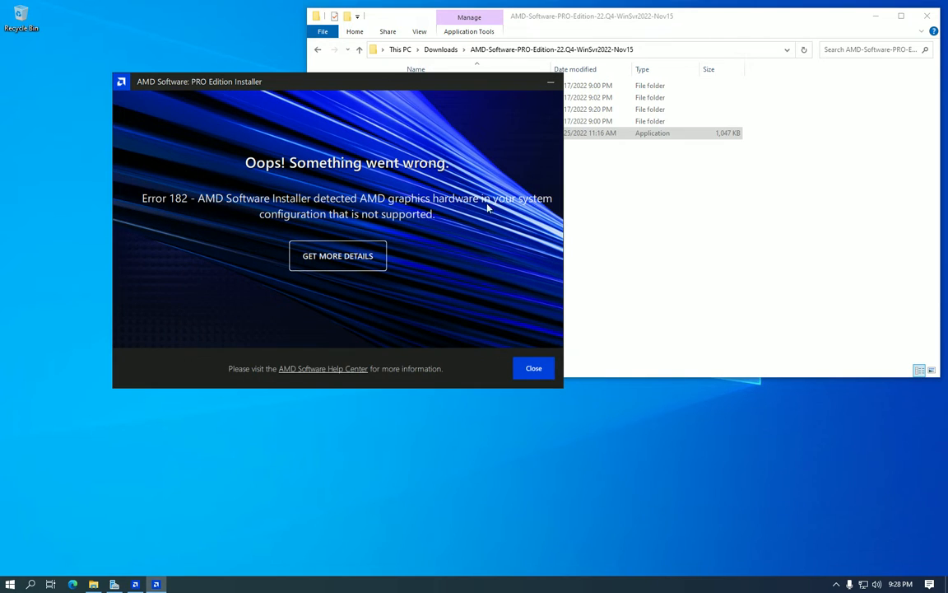
click(532, 368)
Step: Open the Config folder of the AMD-Software-PRO-Edition-22.Q4-Win10-Win11-Nov15 package and show the security properties of InstallManifest.json
click(440, 51)
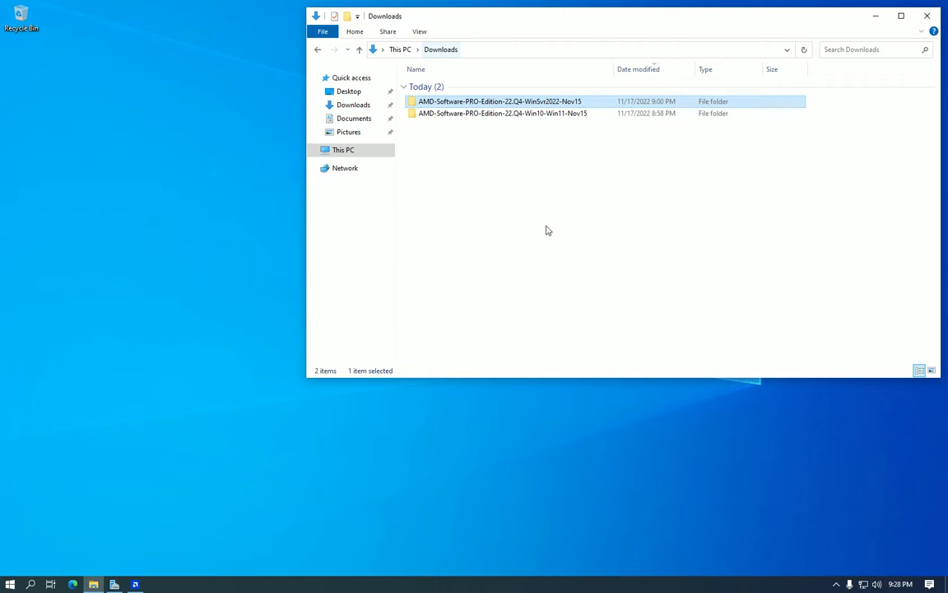
double_click(480, 115)
double_click(480, 110)
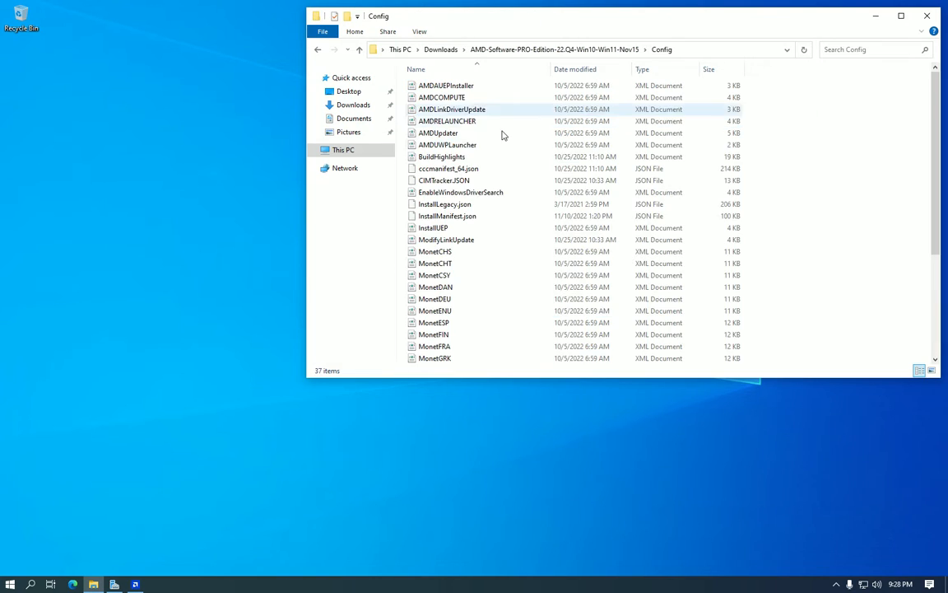
click(504, 206)
right_click(507, 215)
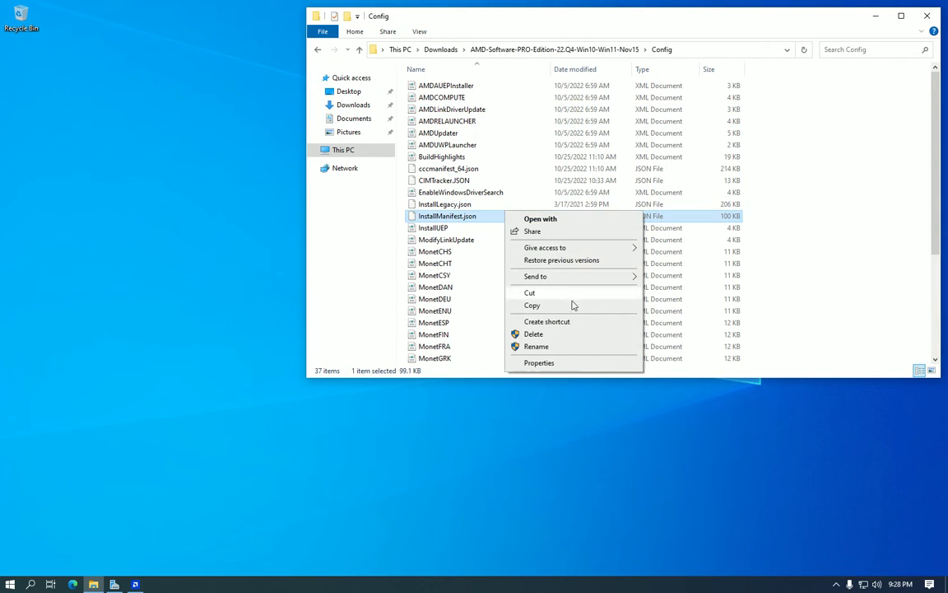
click(539, 367)
click(581, 238)
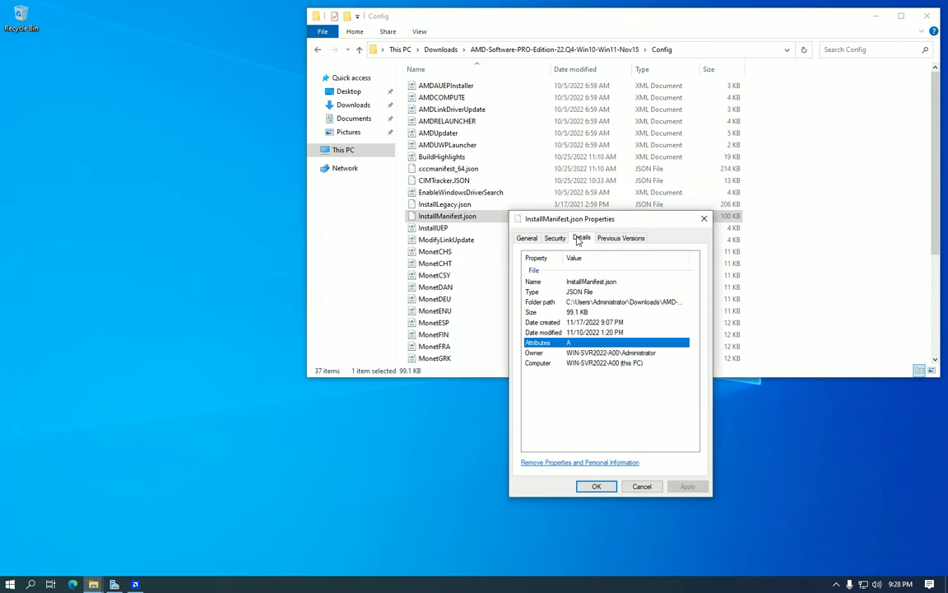
click(554, 238)
Step: Add Administrator to the permissions of the Win10-Win11 InstallManifest.json with Full control allowed, and close its properties
click(669, 339)
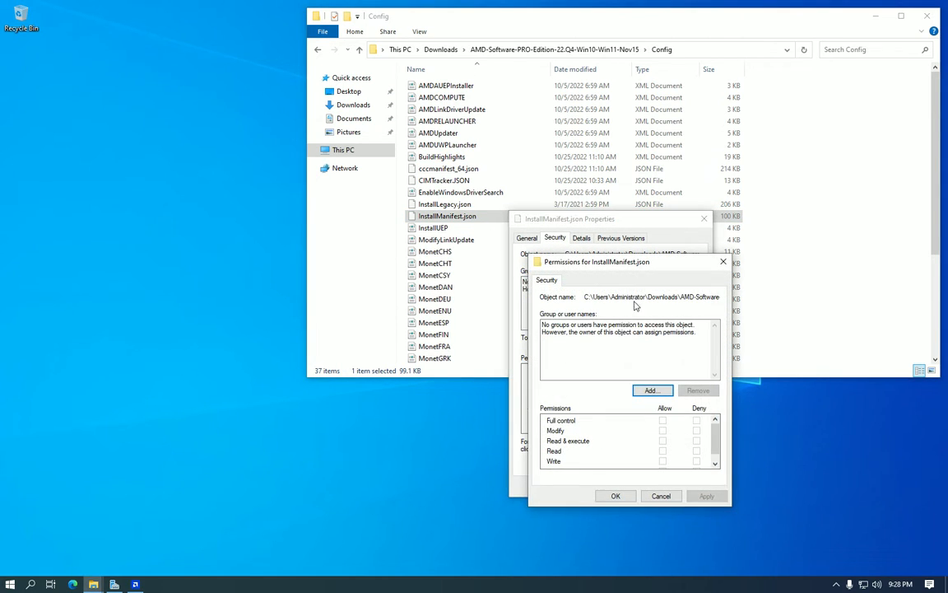
click(652, 390)
text(Ad)
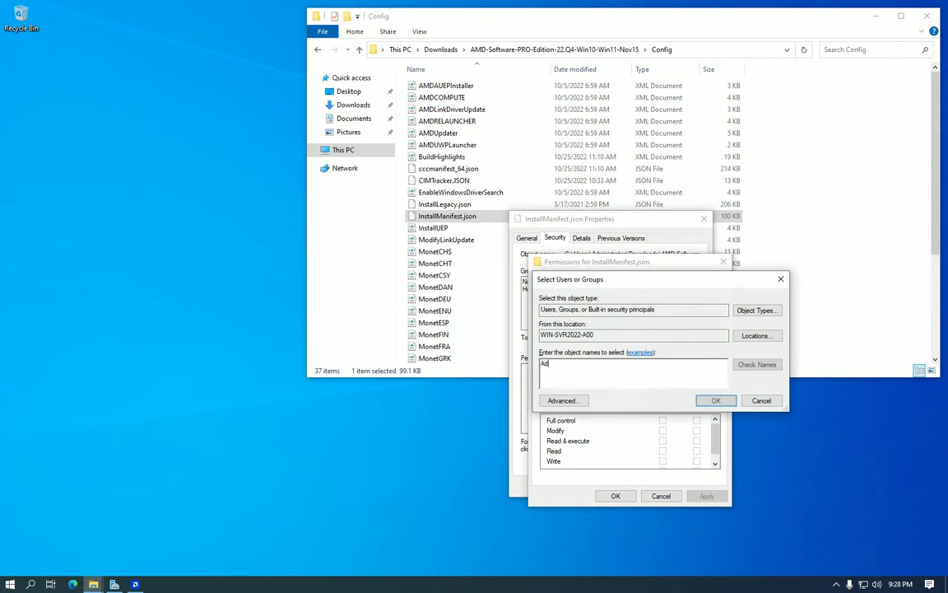
text(ministrator)
key(Return)
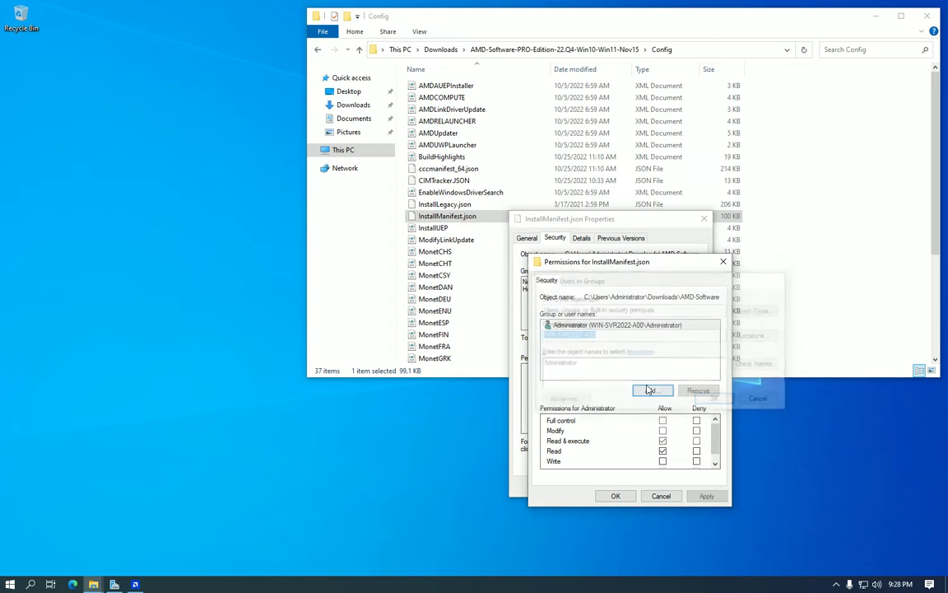
click(663, 419)
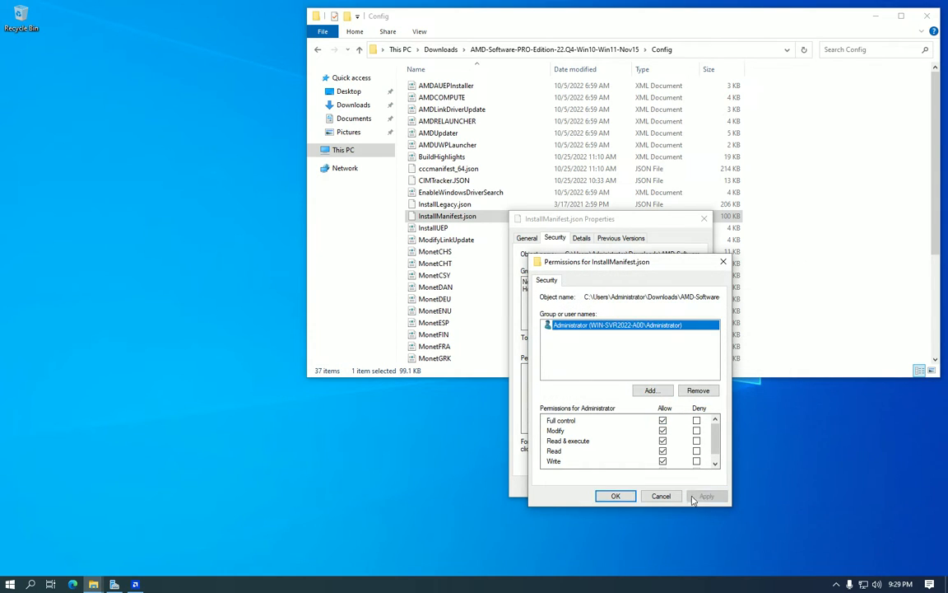
key(Return)
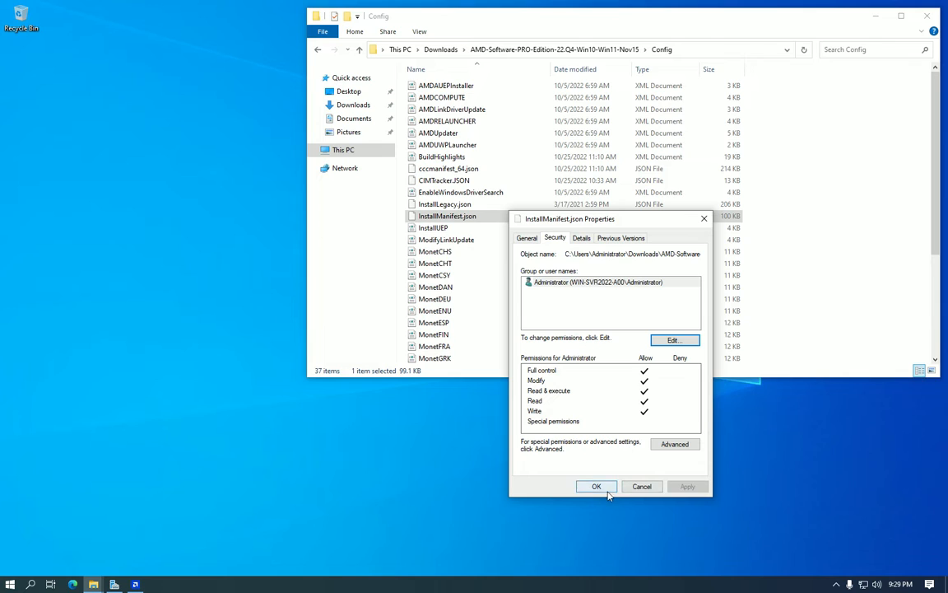
click(598, 486)
Step: Run Setup from the AMD-Software-PRO-Edition-22.Q4-Win10-Win11-Nov15 folder to test the installer, and close it
click(587, 47)
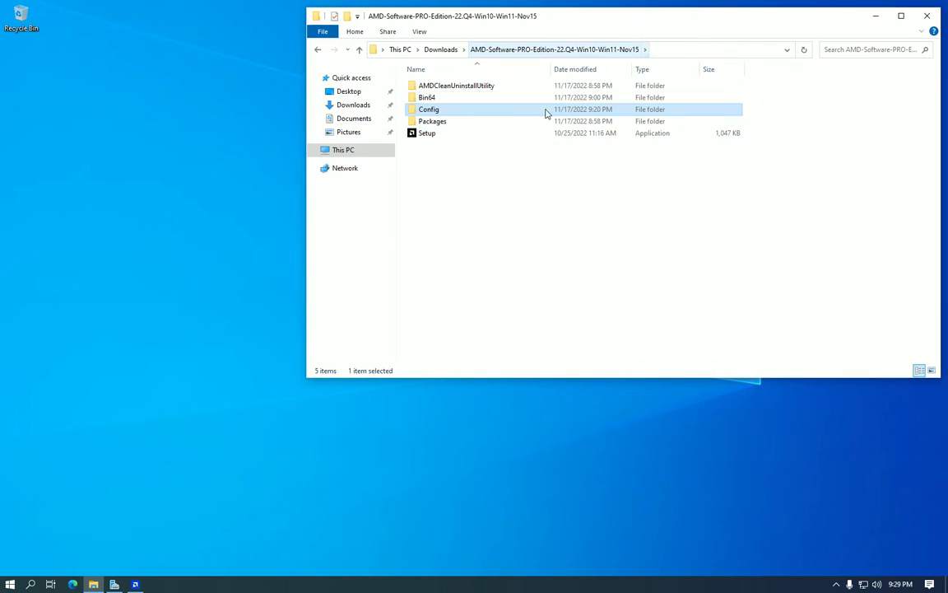
click(508, 136)
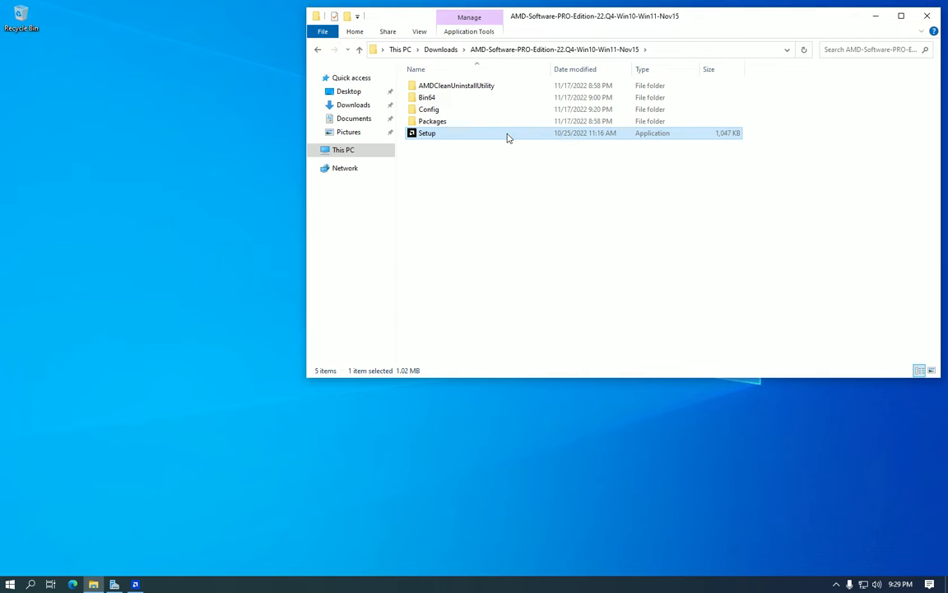
double_click(508, 134)
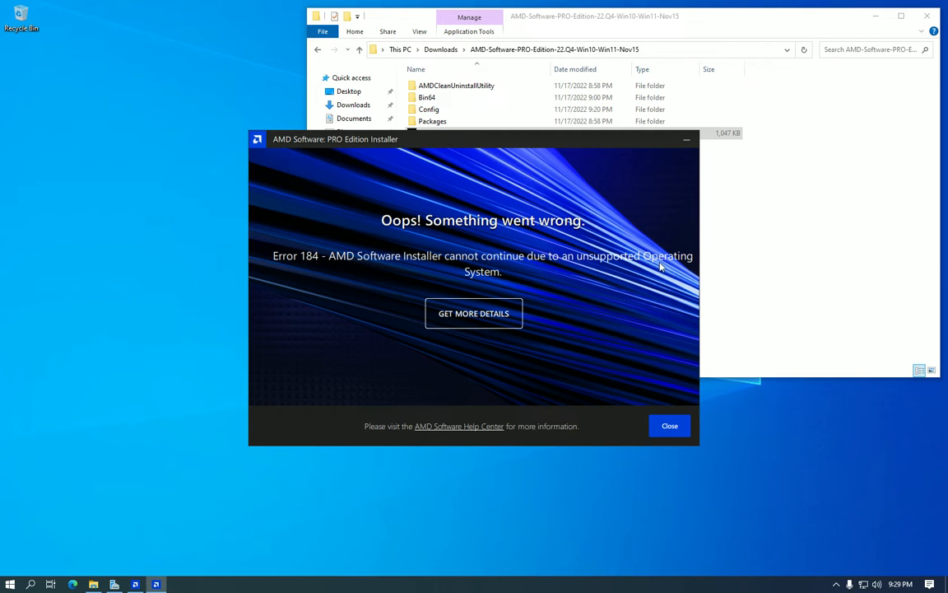
click(682, 425)
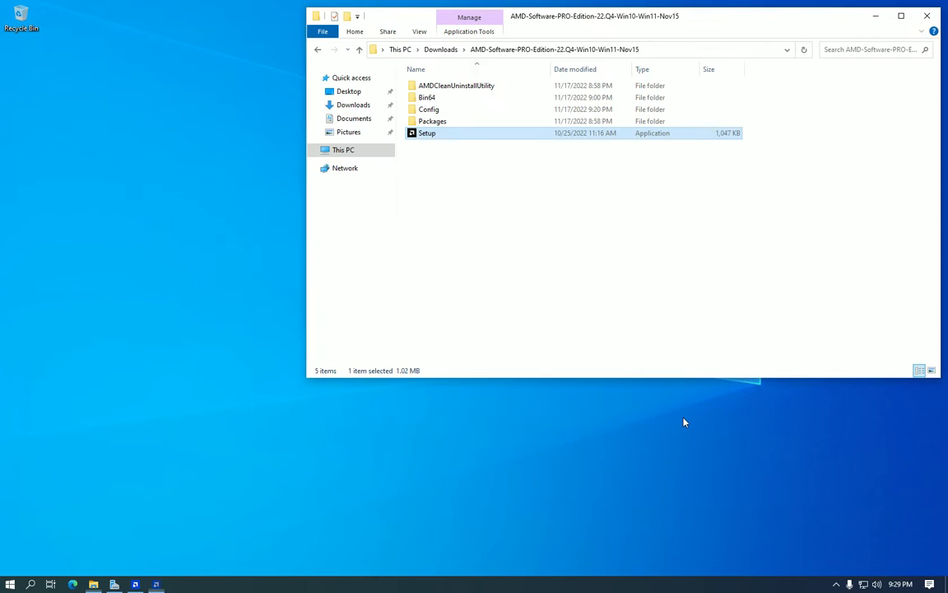
Step: Return to Downloads and open the Config folder of the AMD-Software-PRO-Edition-22.Q4-WinSvr2022-Nov15 package
click(439, 51)
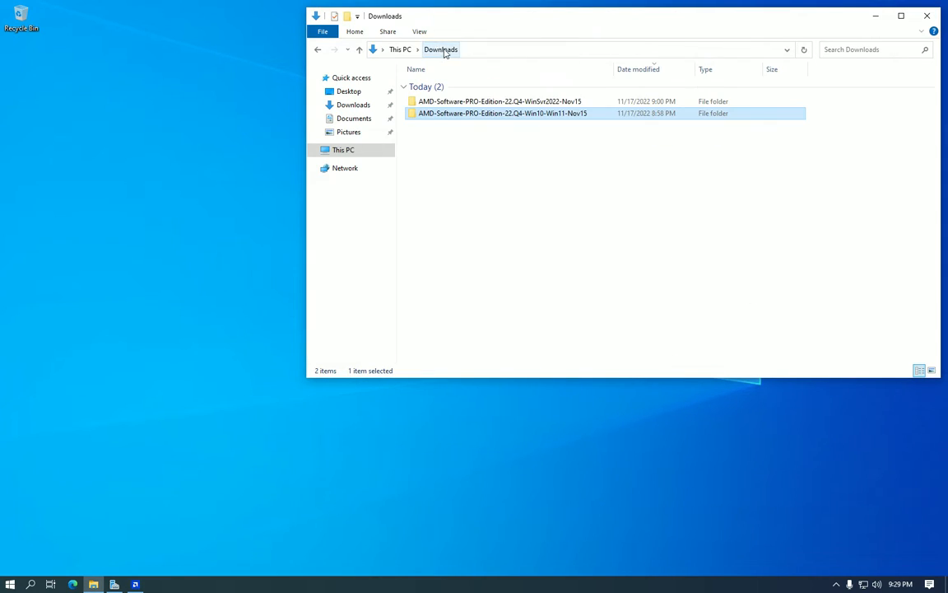
click(487, 102)
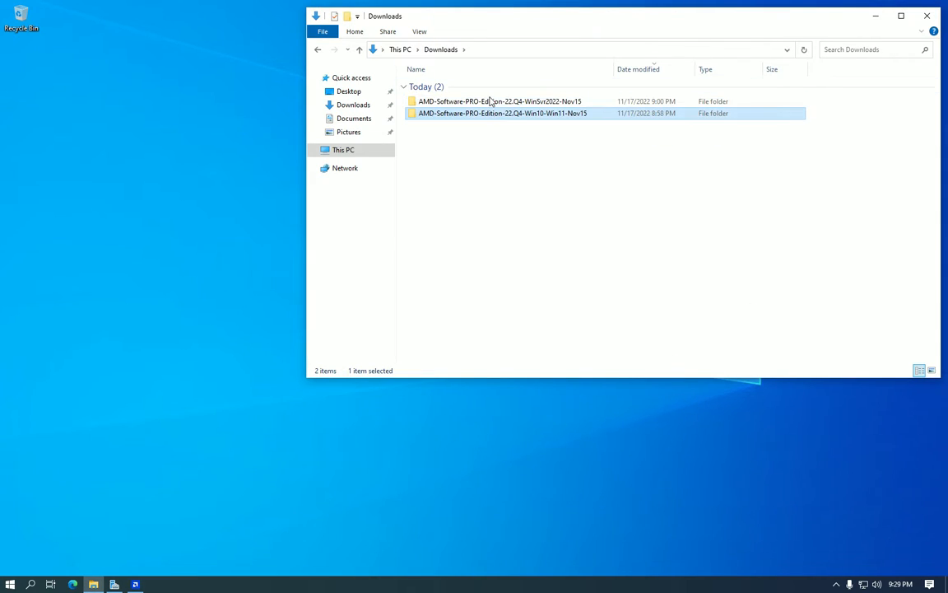
double_click(491, 101)
double_click(489, 110)
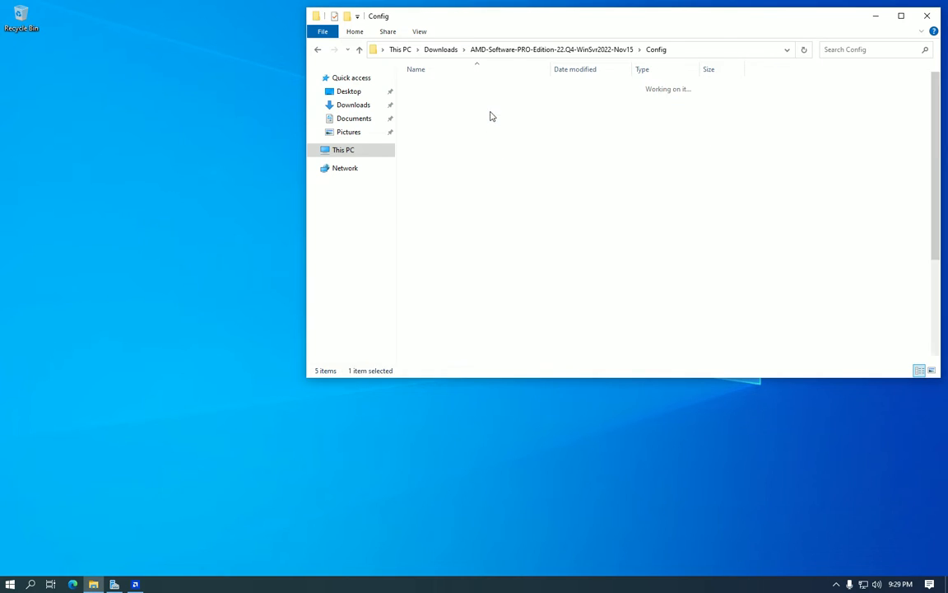
Step: Open the WinSvr2022 InstallManifest.json with Notepad and snap it to the right half beside the Config folder window
right_click(512, 207)
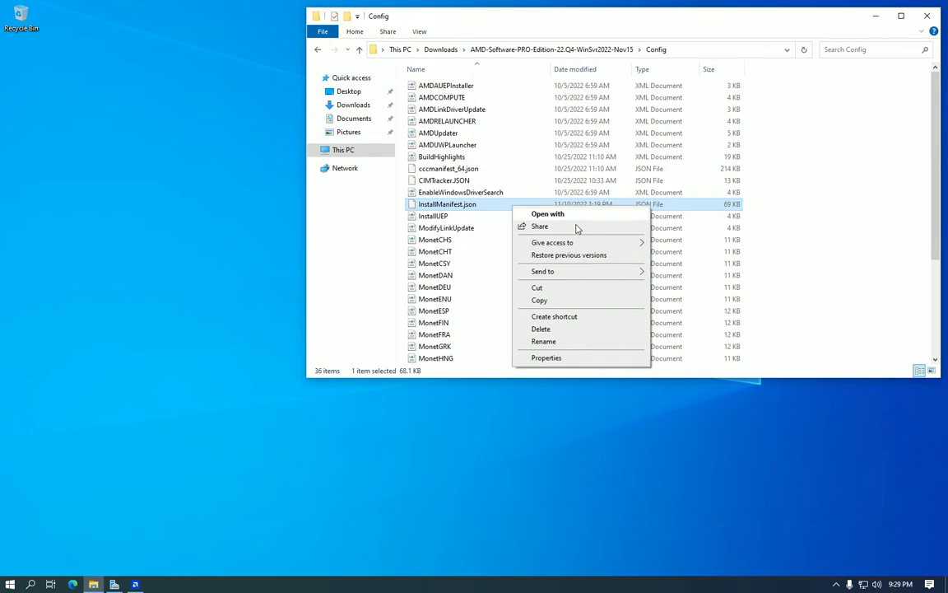
click(545, 213)
click(440, 249)
click(446, 196)
click(492, 279)
drag(472, 146, 946, 204)
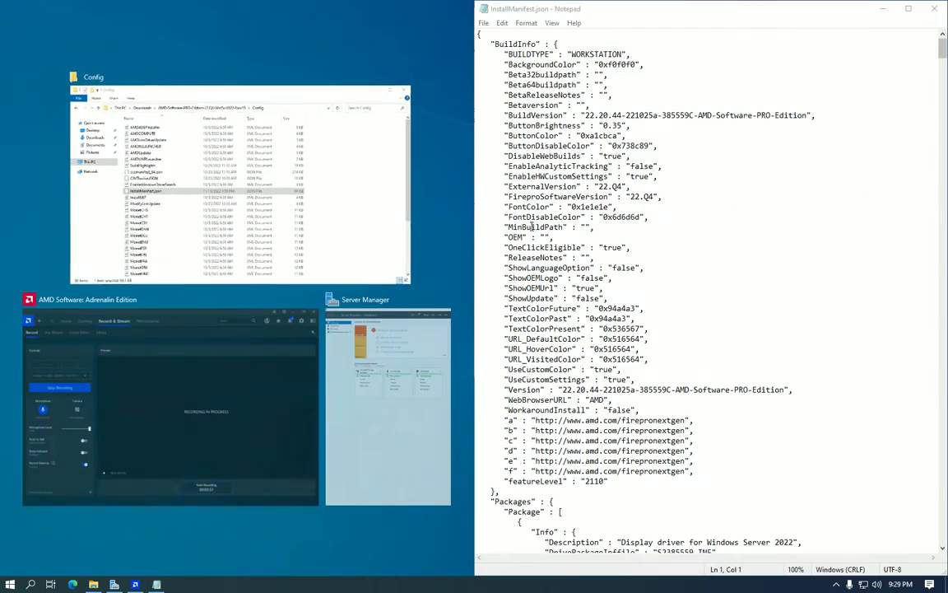
click(341, 212)
Step: Go back to Downloads and open the Config folder of the AMD-Software-PRO-Edition-22.Q4-Win10-Win11-Nov15 package
click(150, 41)
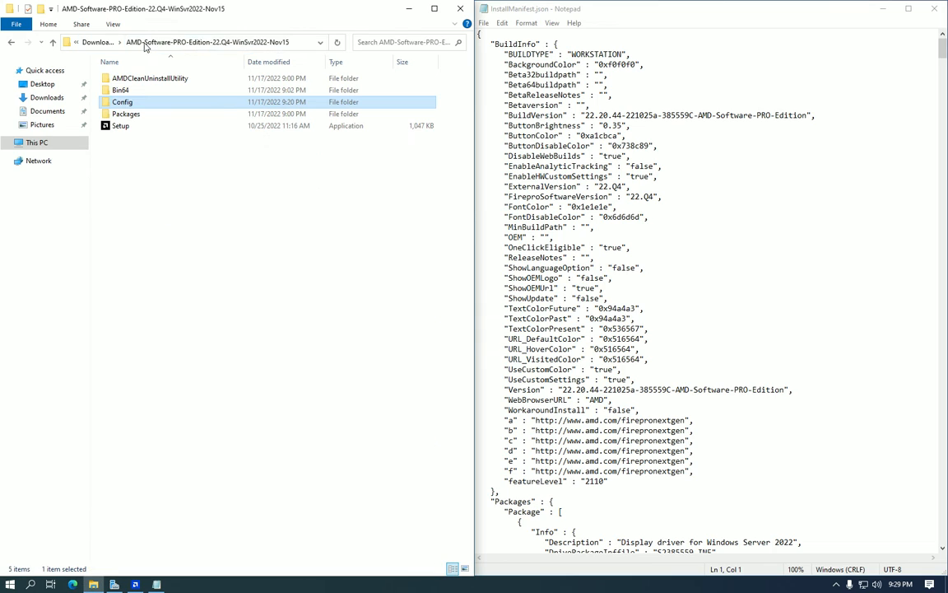
click(106, 42)
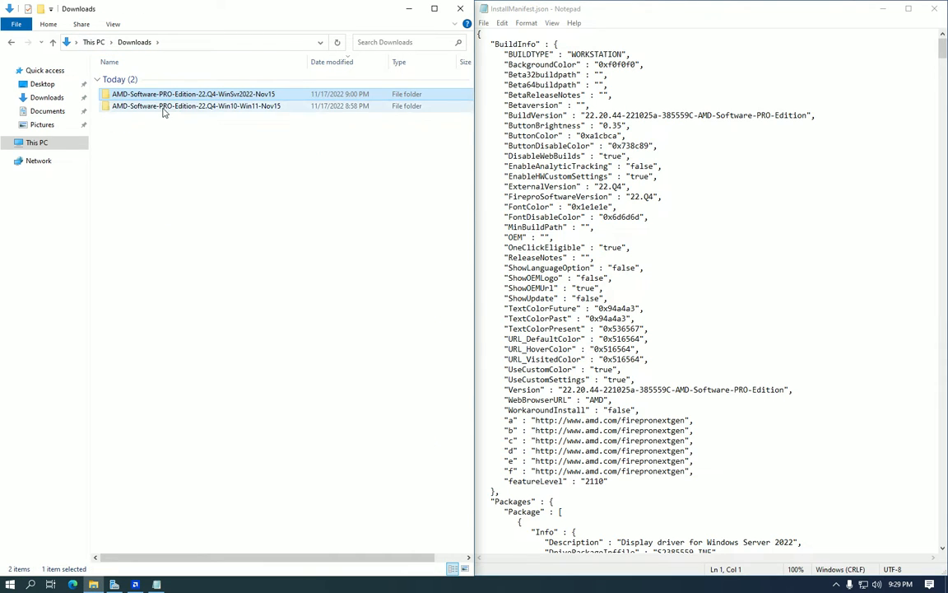
double_click(163, 107)
double_click(164, 102)
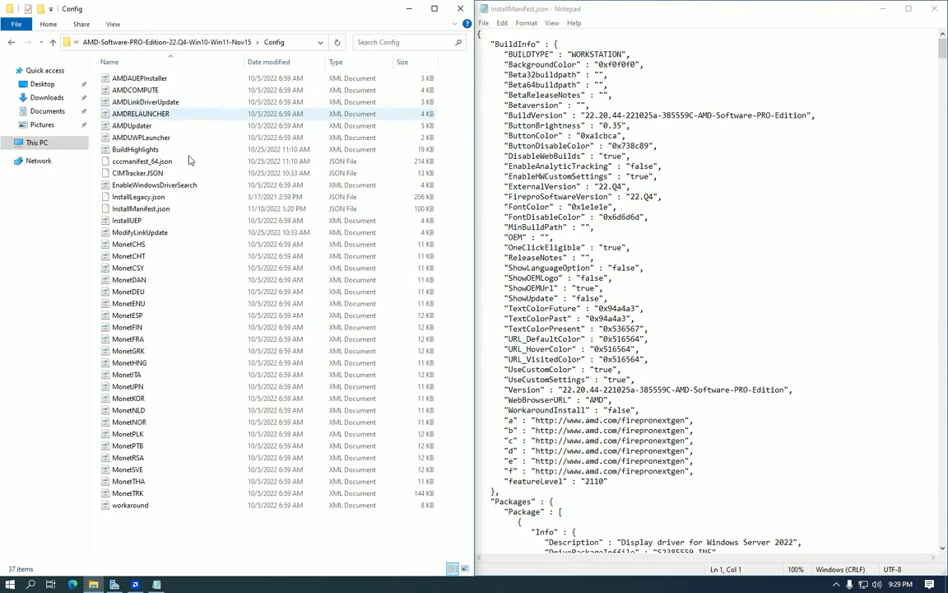
Step: Open the Win10-Win11 InstallManifest.json with Notepad and snap it to the left half beside the WinSvr2022 manifest
right_click(182, 213)
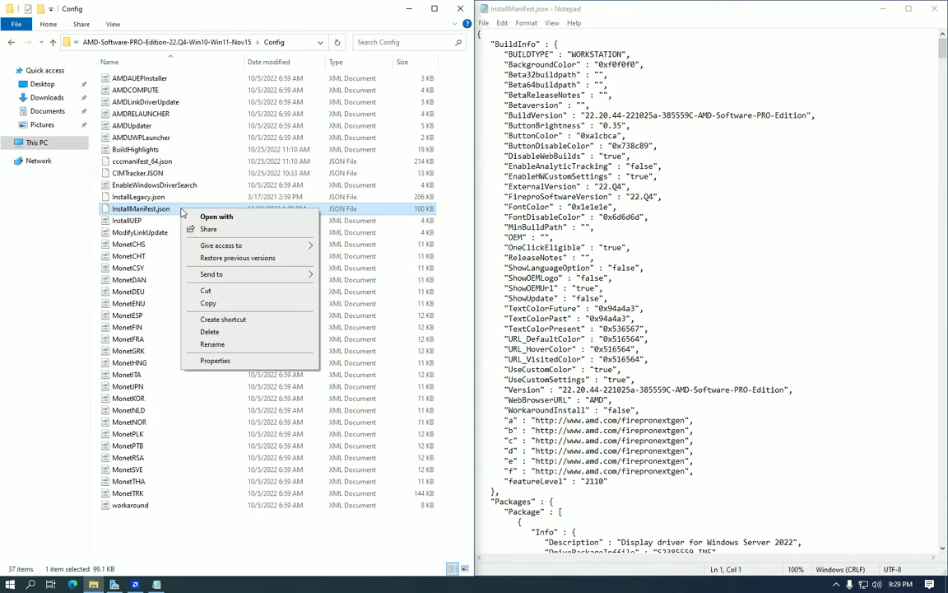
click(217, 217)
click(381, 248)
click(407, 190)
click(506, 280)
drag(465, 146, 2, 164)
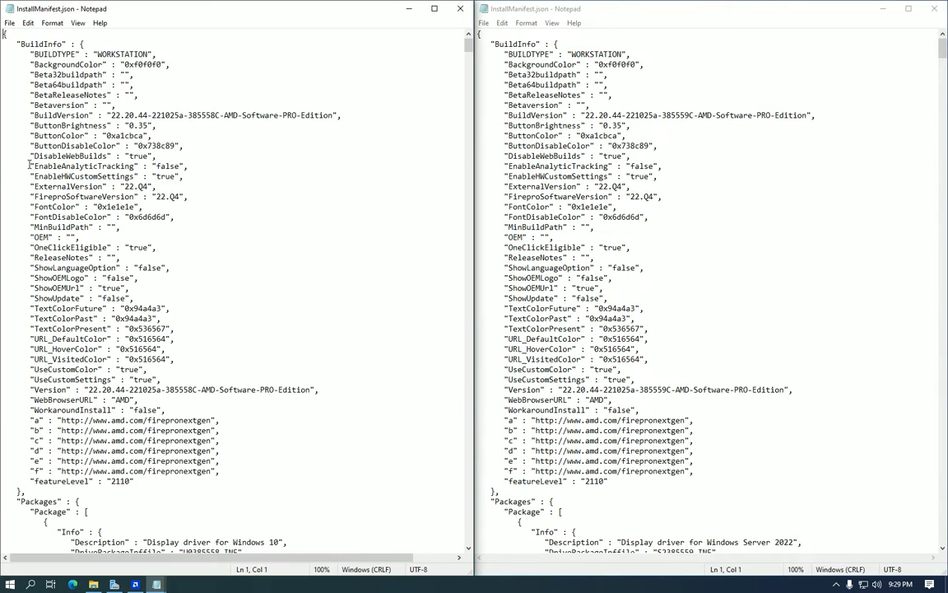
Step: Locate the display driver's HWCheck hardware ID list in the Win10-Win11 manifest
click(334, 208)
key(ctrl+f)
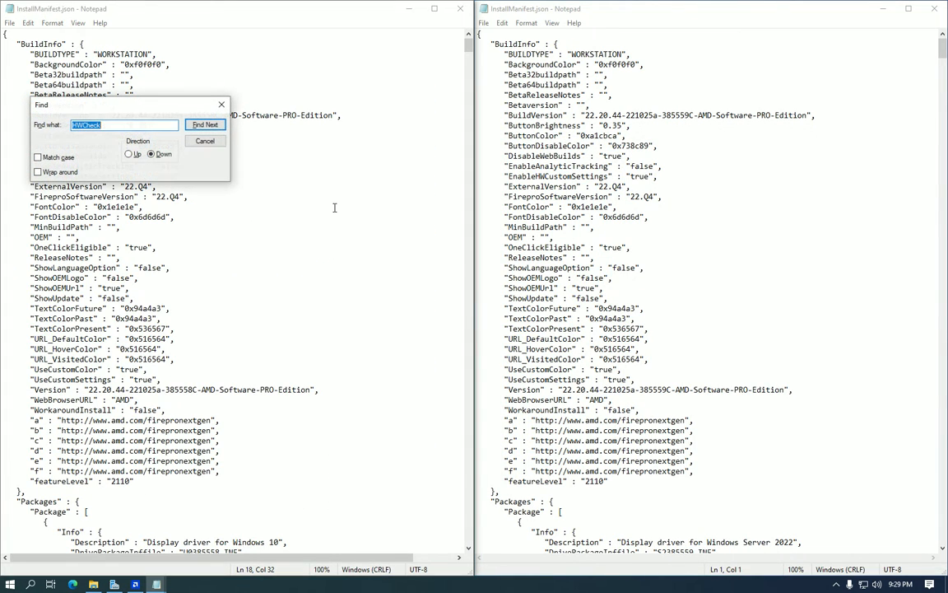
click(222, 104)
scroll(88, 281, down, 7)
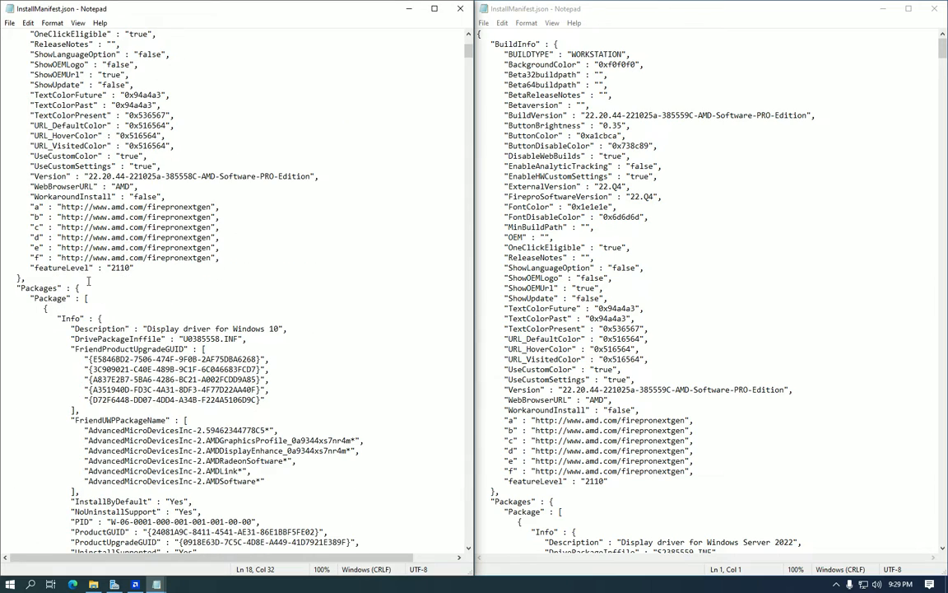
scroll(113, 130, down, 14)
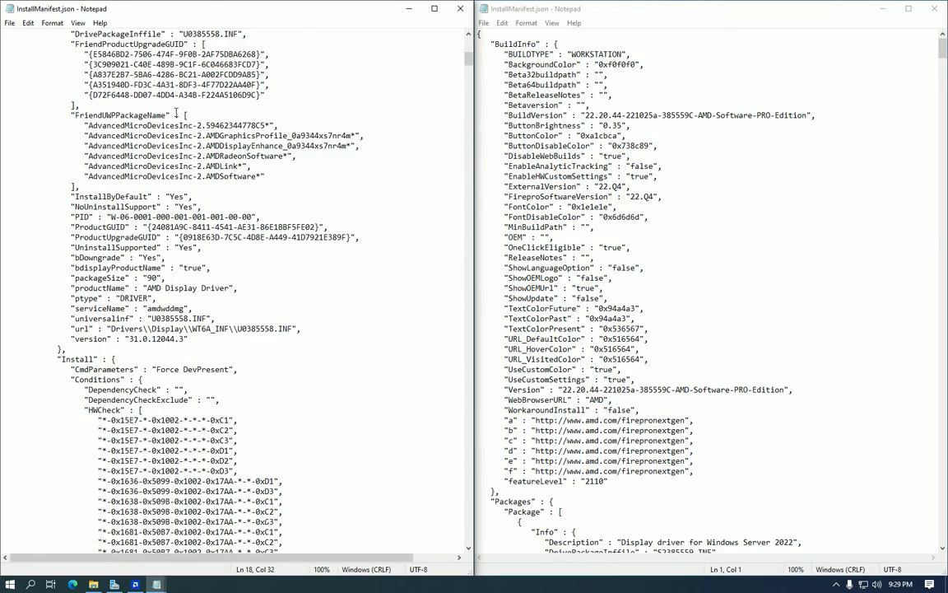
scroll(147, 254, down, 2)
drag(89, 227, 122, 227)
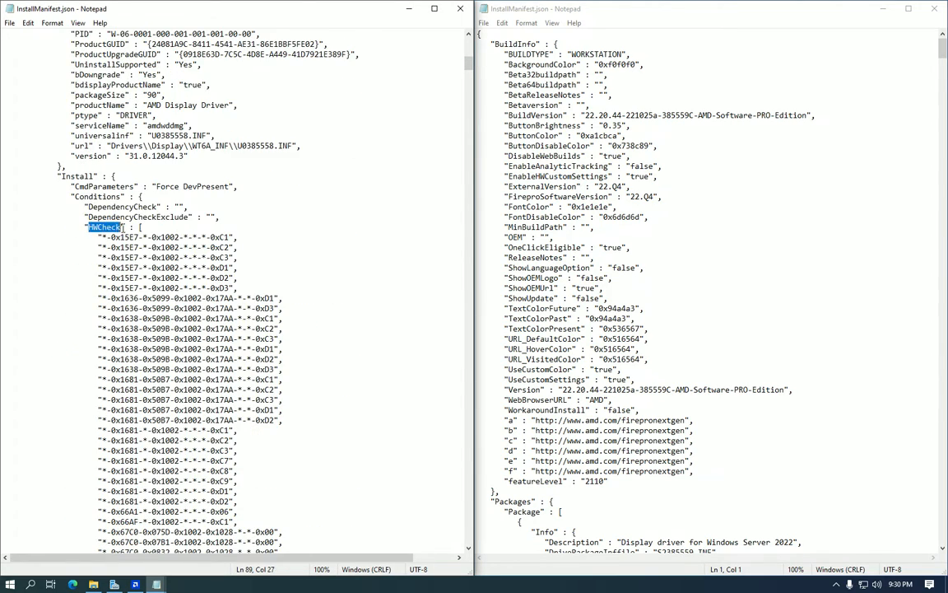
click(241, 240)
Step: Search the WinSvr2022 manifest for HWCheck and examine the display driver's hardware ID list
click(645, 219)
key(ctrl+f)
click(689, 129)
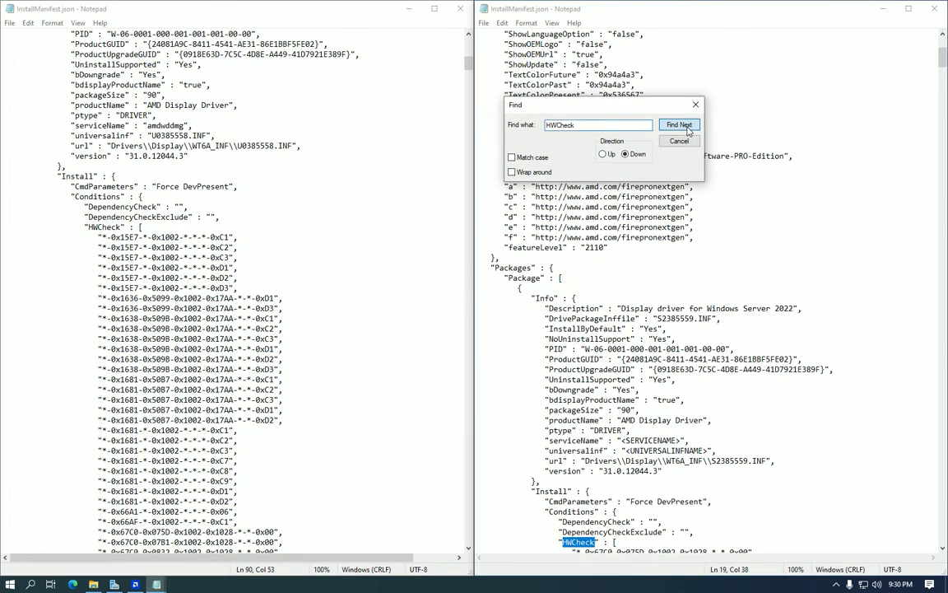
scroll(736, 276, down, 20)
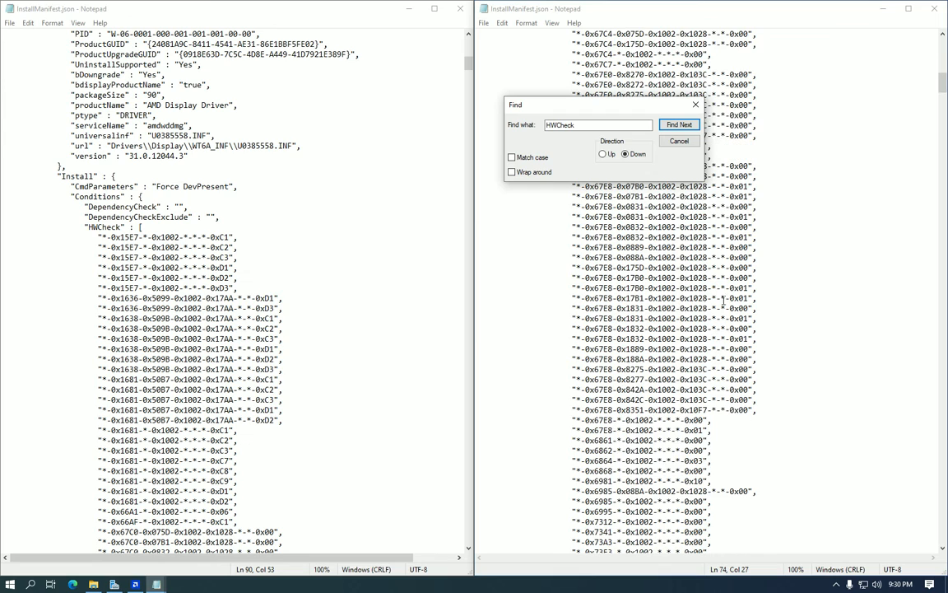
scroll(723, 303, up, 20)
Step: Copy the display driver's whole HWCheck list from the Win10-Win11 manifest and paste it over the same list in the WinSvr2022 manifest
click(222, 218)
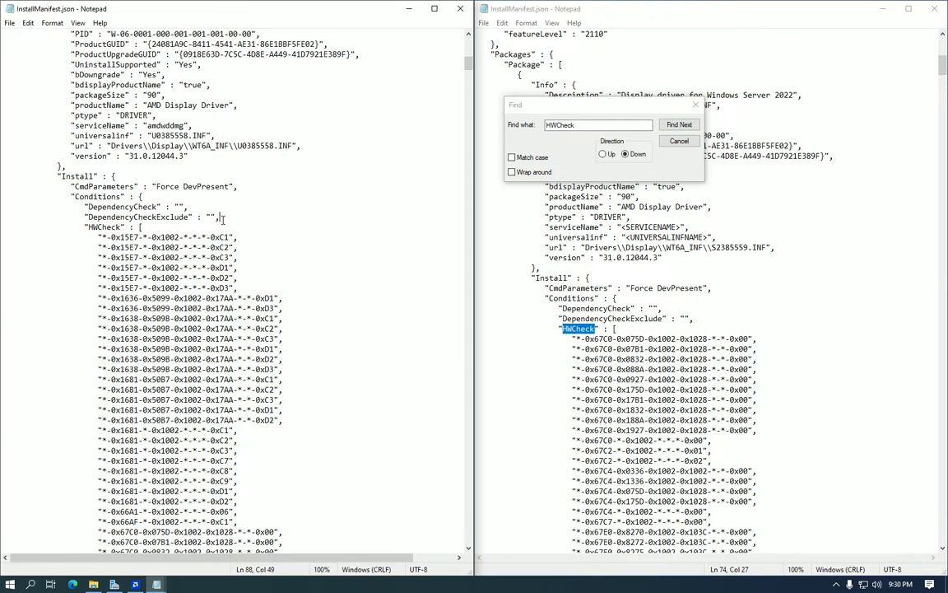
drag(142, 227, 87, 471)
scroll(250, 311, down, 20)
click(592, 368)
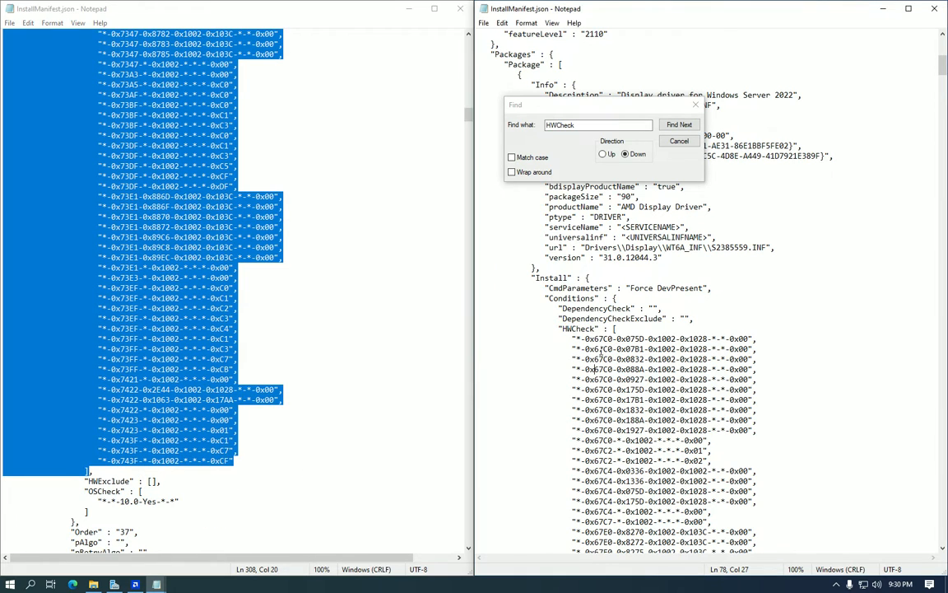
scroll(593, 510, down, 20)
drag(613, 328, 559, 258)
key(ctrl+v)
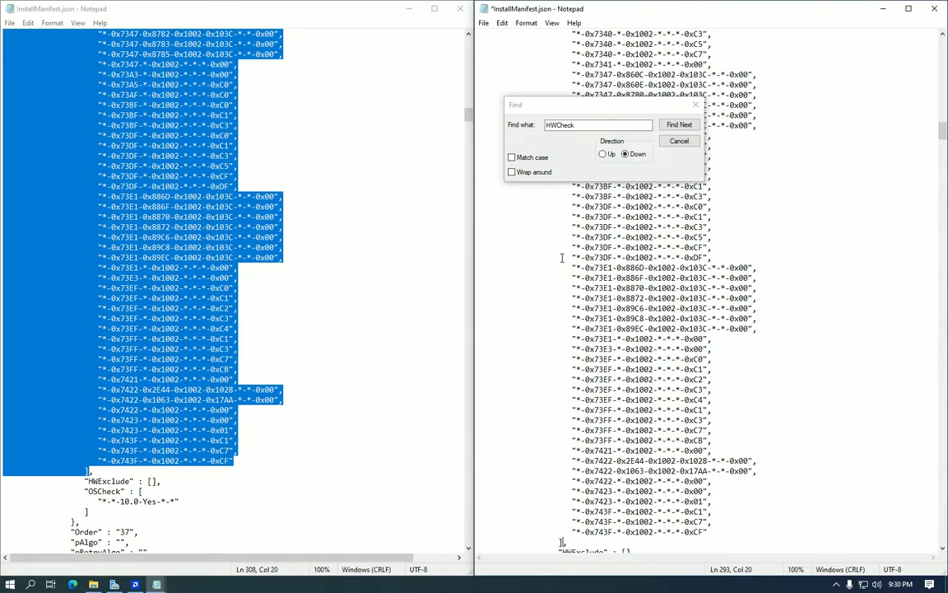
Step: Find the AMD User Experience Program's HWCheck list in both manifests and copy the whole list from the Win10-Win11 one
click(311, 182)
key(ctrl+f)
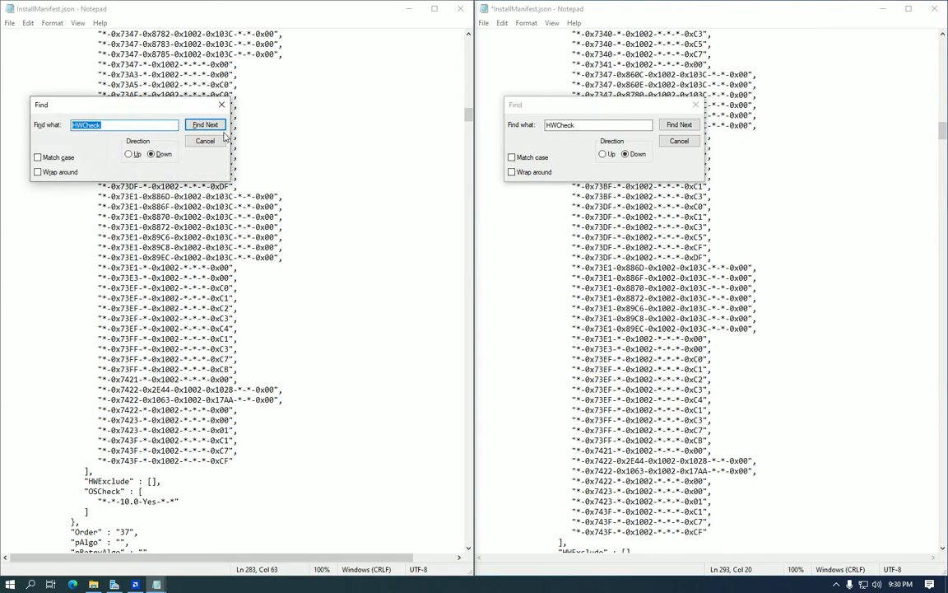
click(205, 125)
scroll(260, 327, down, 13)
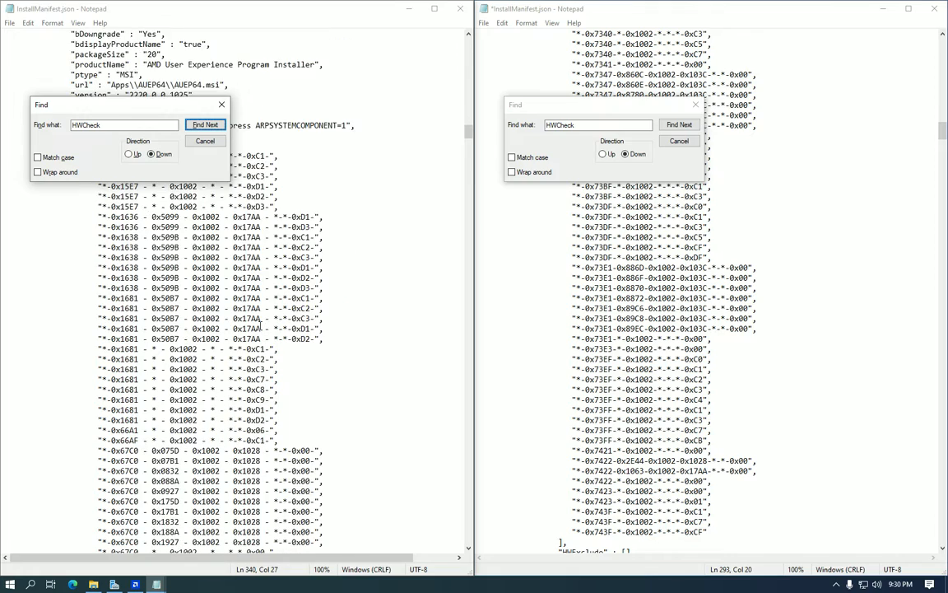
scroll(260, 326, up, 2)
click(679, 124)
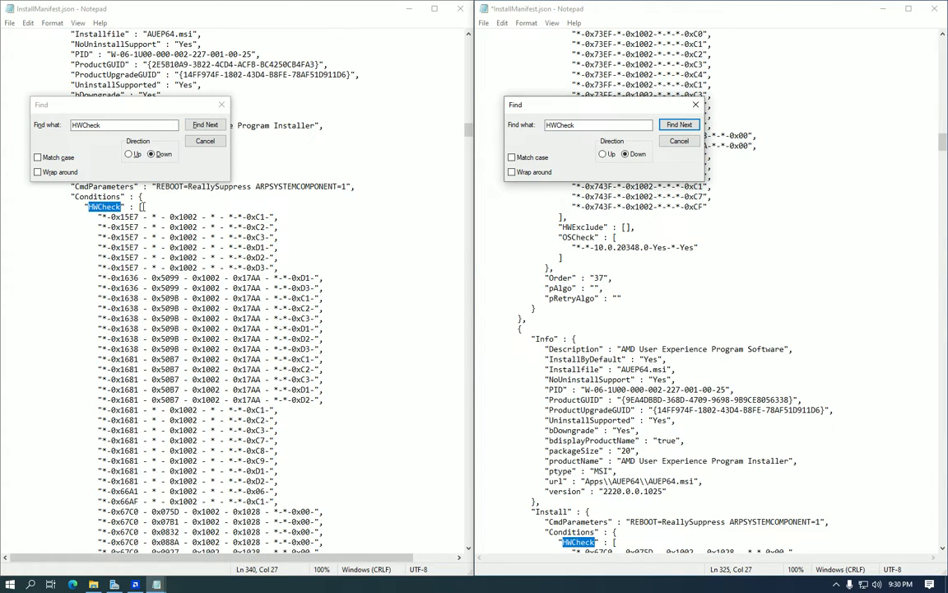
drag(140, 206, 89, 238)
scroll(223, 338, down, 20)
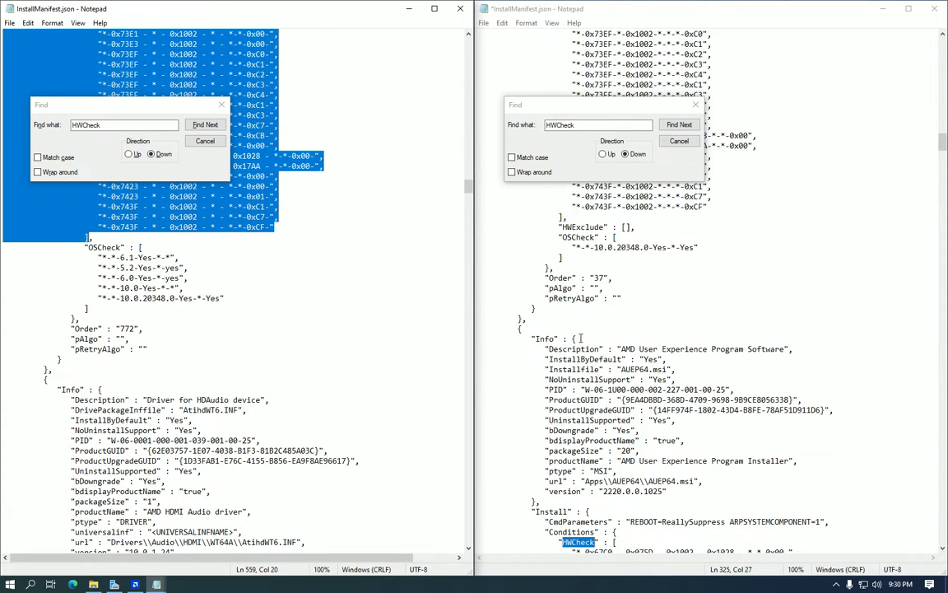
Step: Check the WinSvr2022 manifest's previous HWCheck list for the display driver and return to the AMD User Experience Program's list
scroll(654, 319, down, 8)
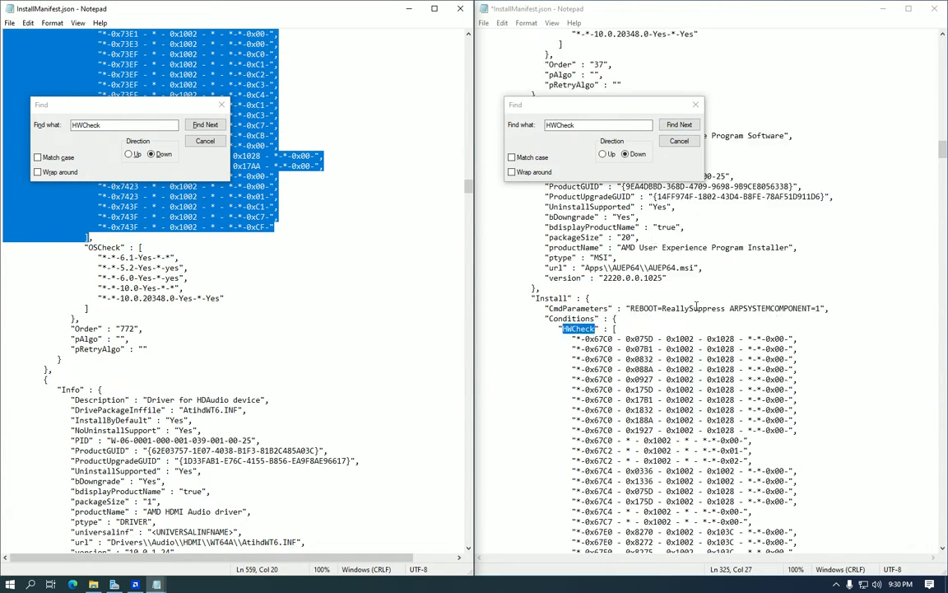
scroll(628, 309, up, 1)
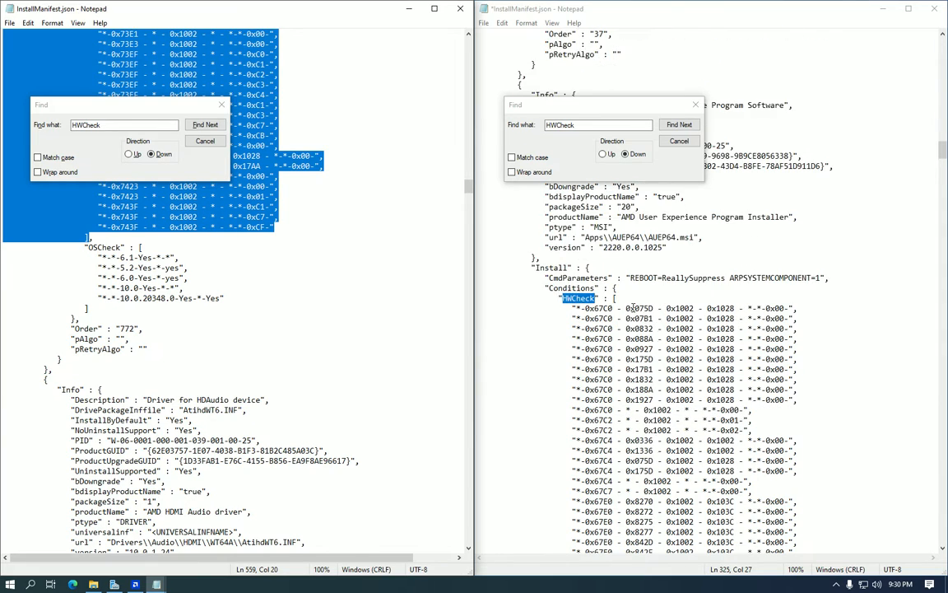
click(602, 154)
click(679, 124)
scroll(710, 260, up, 10)
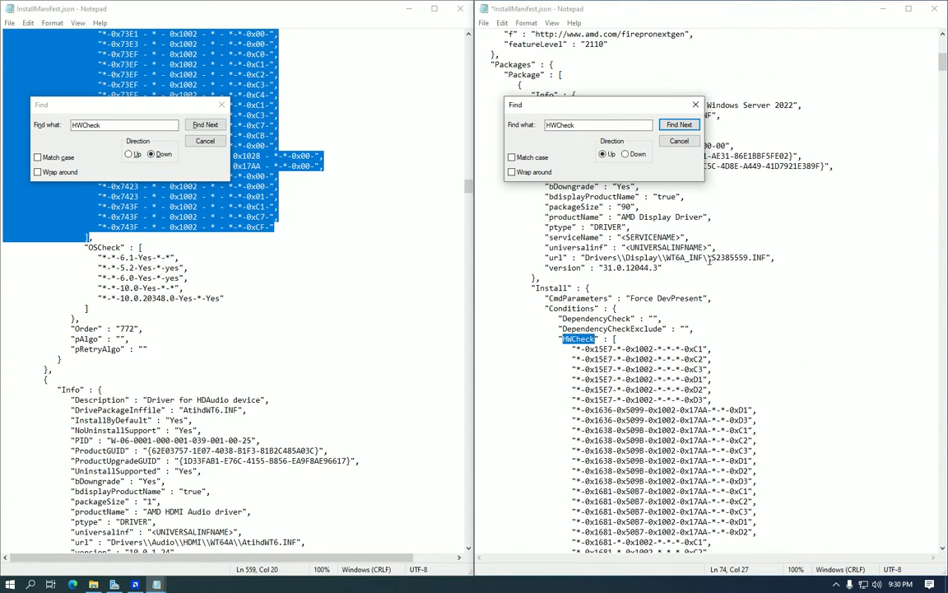
click(625, 153)
click(679, 125)
scroll(646, 313, down, 6)
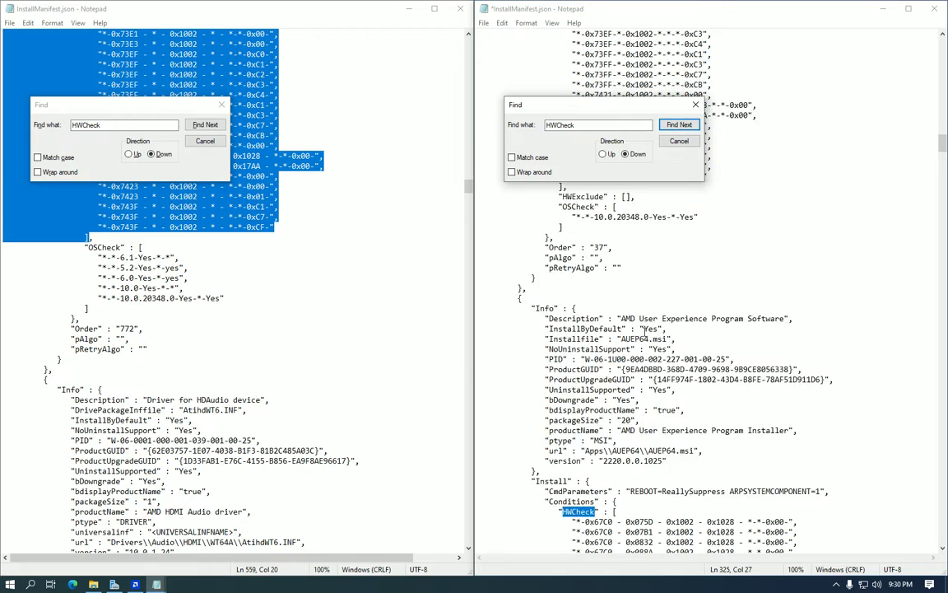
scroll(644, 325, down, 1)
Step: Replace the AMD User Experience Program's HWCheck list in the WinSvr2022 manifest with the copied Win10-Win11 list
drag(613, 329, 562, 257)
scroll(637, 395, down, 20)
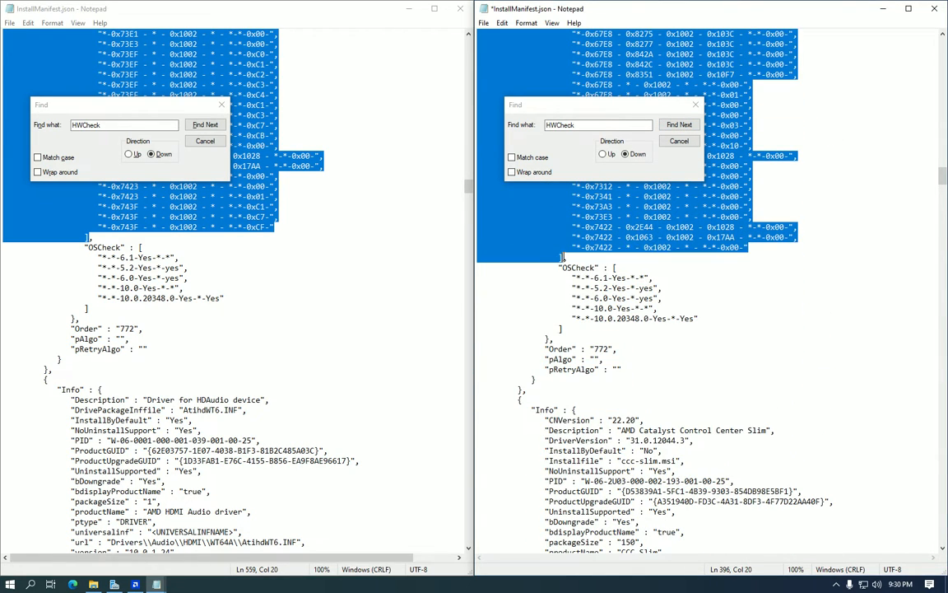
click(562, 257)
scroll(564, 257, up, 9)
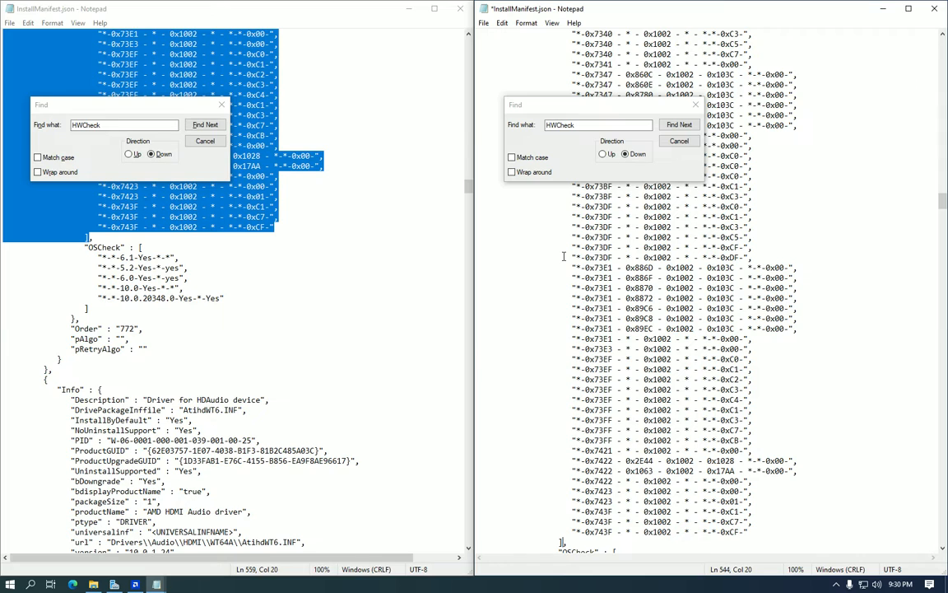
Step: Find the AMD Catalyst Control Center Slim package's HWCheck list in both manifests, passing over the AMD Navi UCSI Driver entry
click(205, 125)
scroll(260, 372, down, 5)
scroll(260, 372, down, 1)
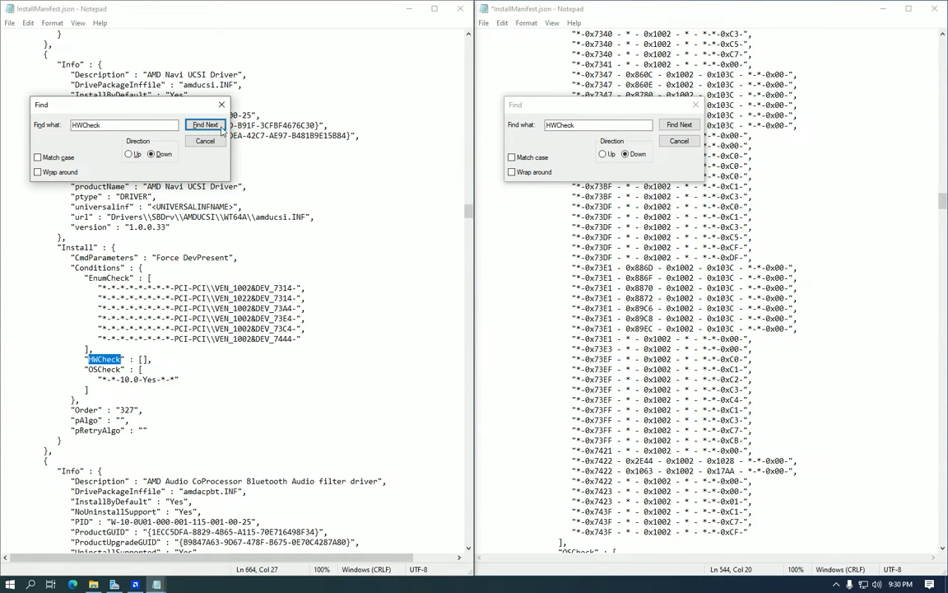
click(205, 124)
scroll(371, 181, down, 2)
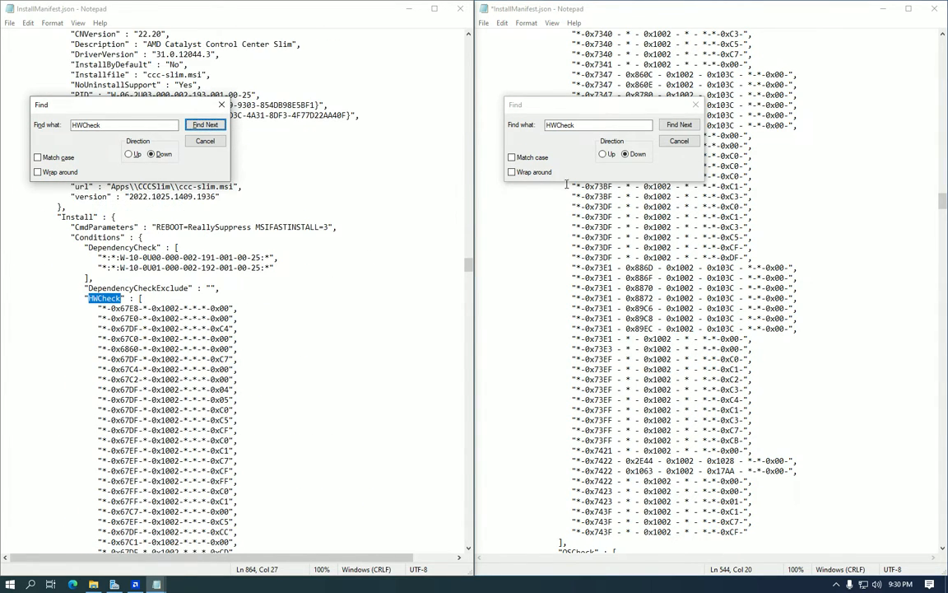
click(689, 125)
scroll(625, 346, down, 9)
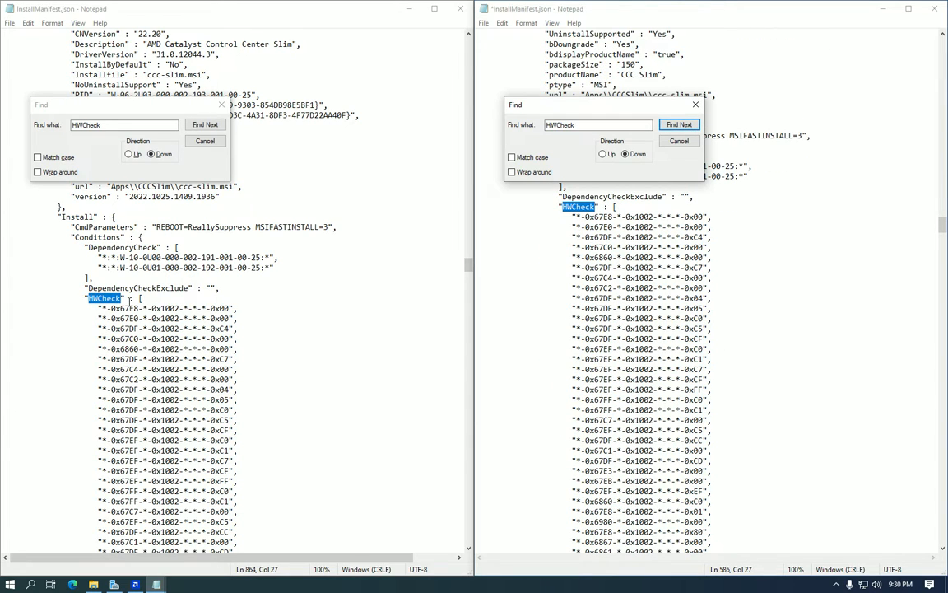
Step: Select and copy the whole HWCheck list of AMD Catalyst Control Center Slim in the Win10-Win11 manifest
drag(139, 298, 183, 402)
scroll(184, 402, down, 20)
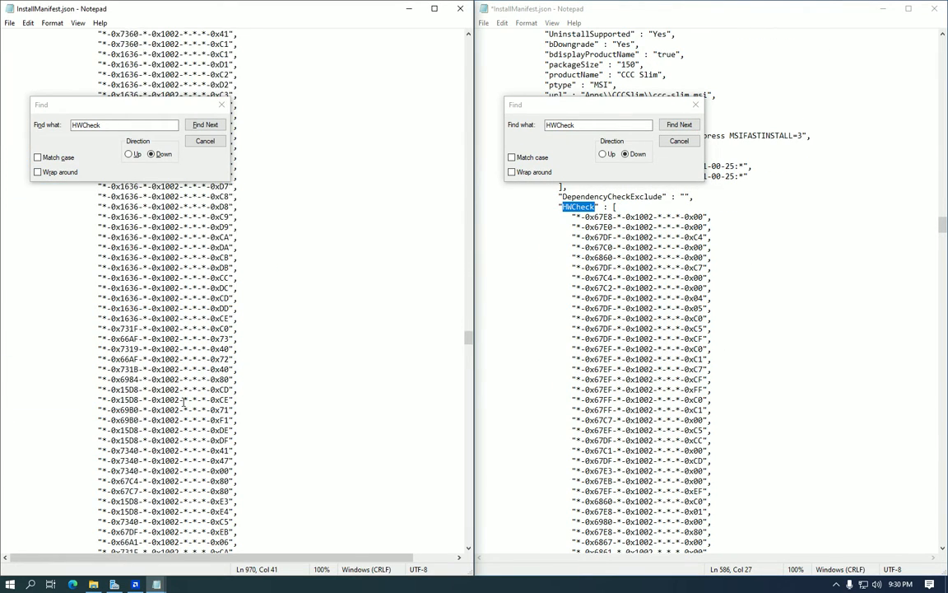
scroll(184, 401, down, 20)
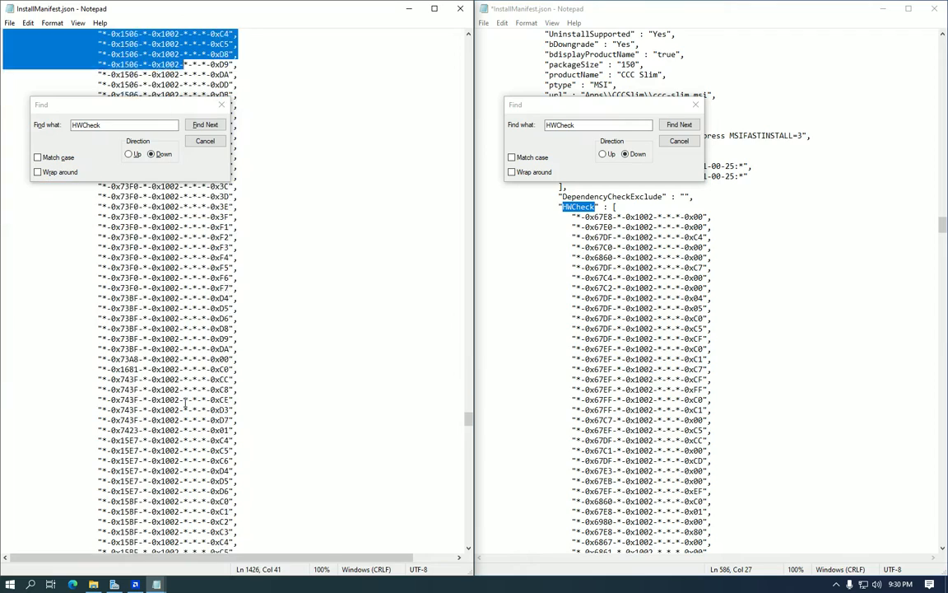
scroll(185, 402, down, 20)
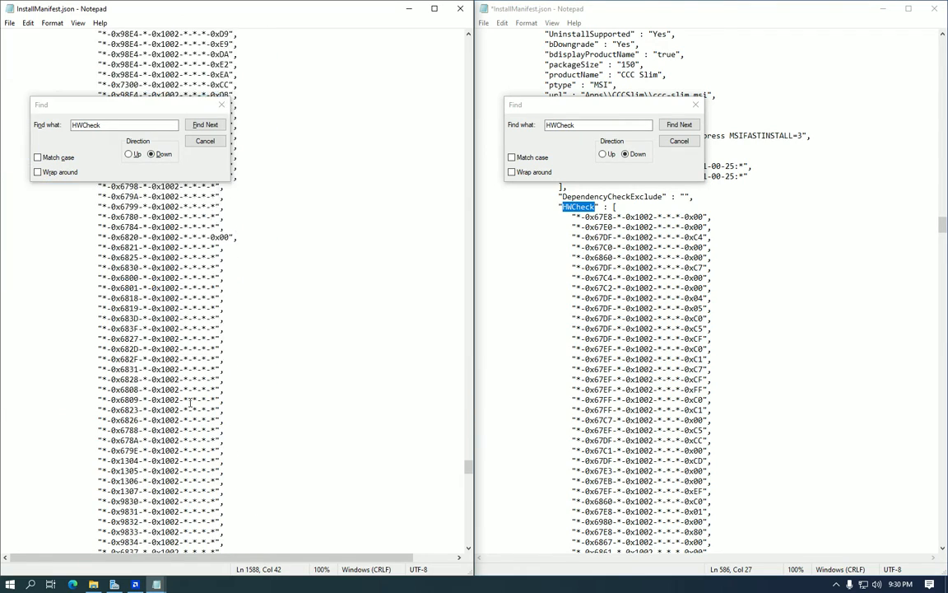
scroll(191, 401, down, 20)
drag(191, 402, 88, 206)
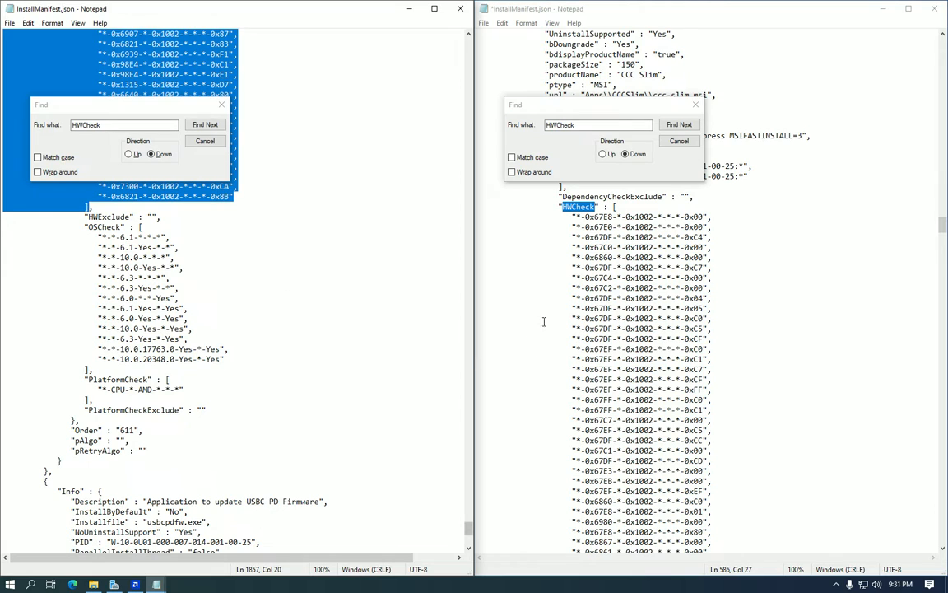
Step: Replace the Catalyst Control Center Slim HWCheck list in the WinSvr2022 manifest with the copied one and save the file
scroll(683, 272, down, 20)
drag(615, 207, 563, 239)
scroll(708, 312, down, 20)
scroll(716, 313, down, 20)
scroll(712, 311, down, 1)
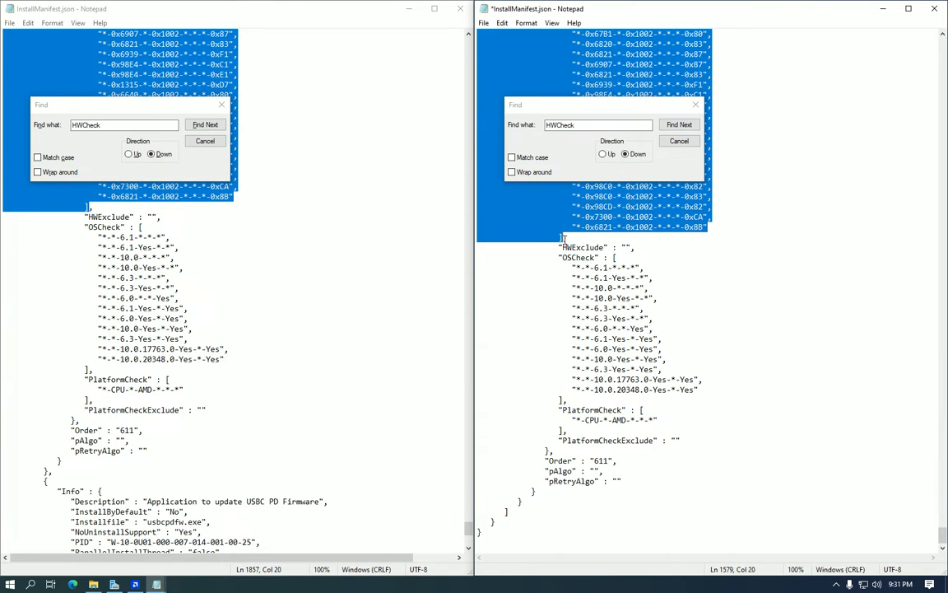
click(563, 239)
scroll(565, 239, up, 10)
key(ctrl+s)
click(341, 237)
click(683, 288)
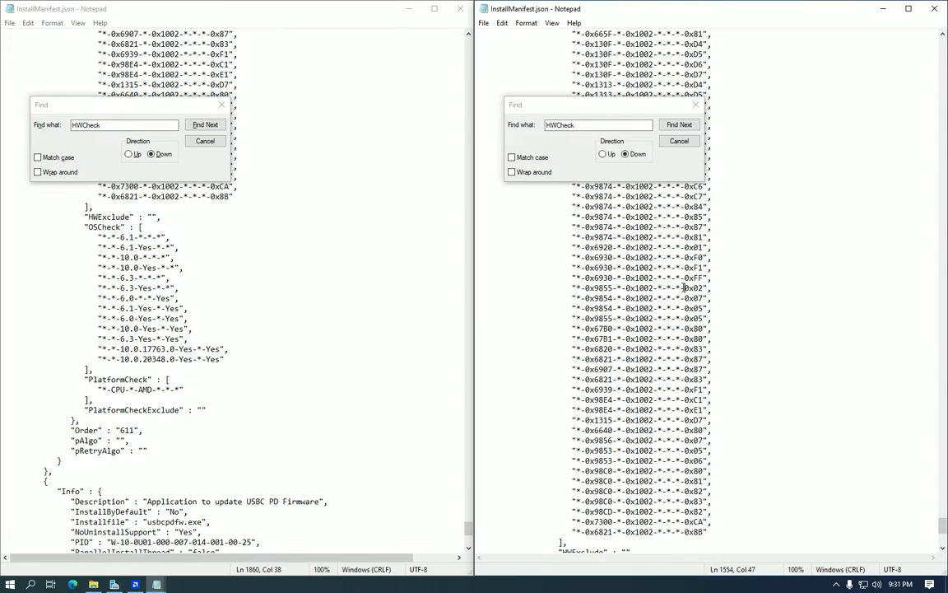
Step: Return both manifests to their beginning and close their Find dialogs
scroll(623, 375, up, 20)
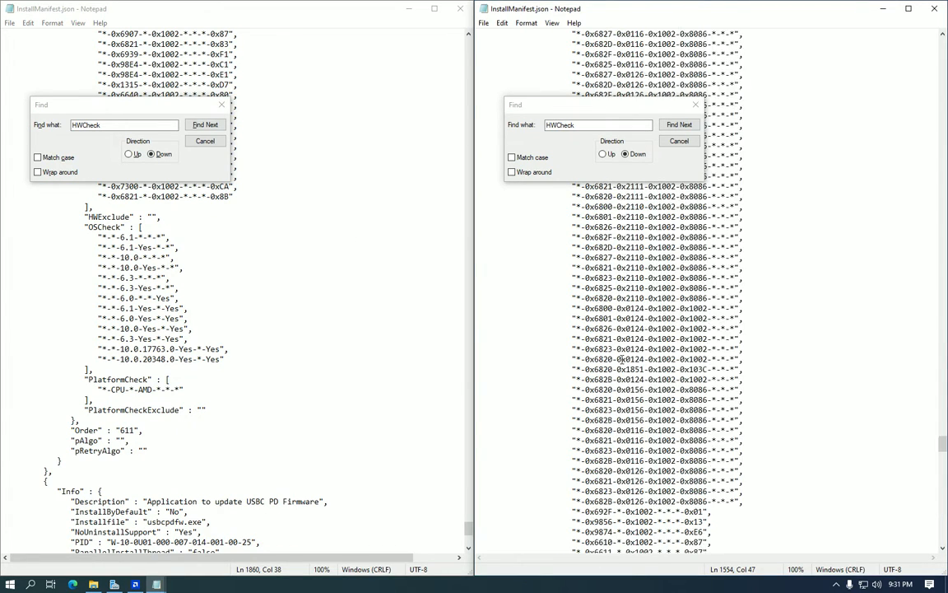
scroll(619, 360, up, 15)
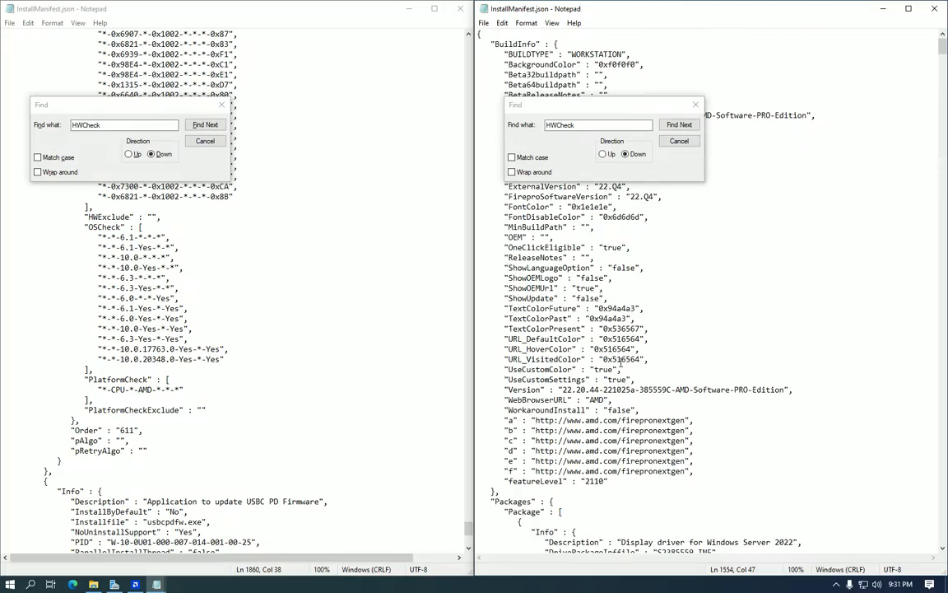
click(220, 105)
scroll(273, 239, up, 20)
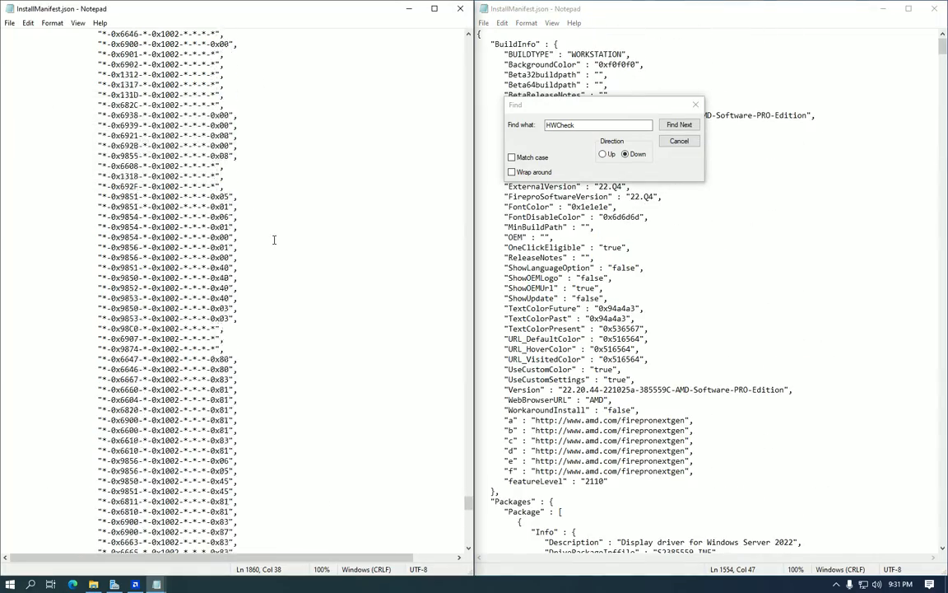
scroll(275, 242, up, 20)
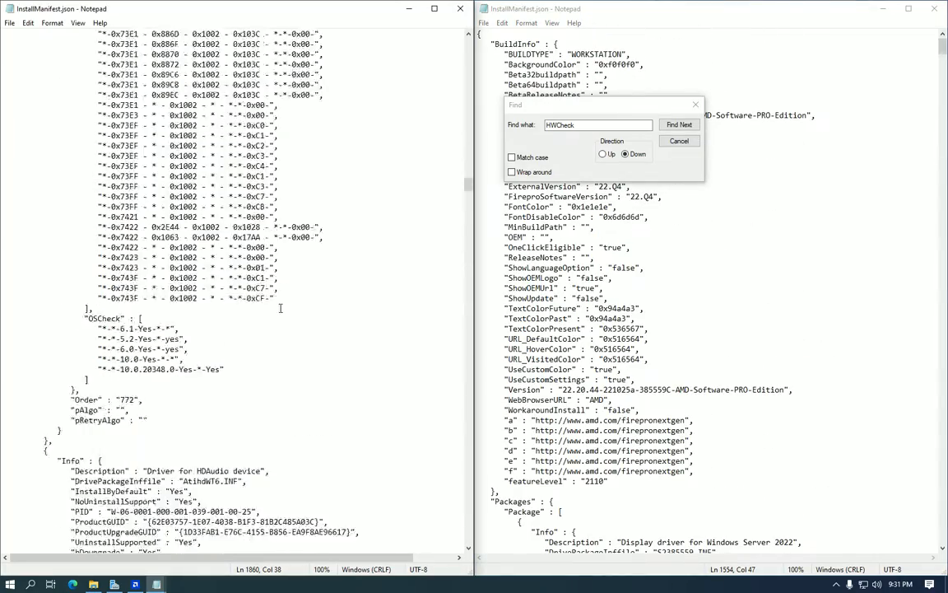
scroll(280, 306, up, 20)
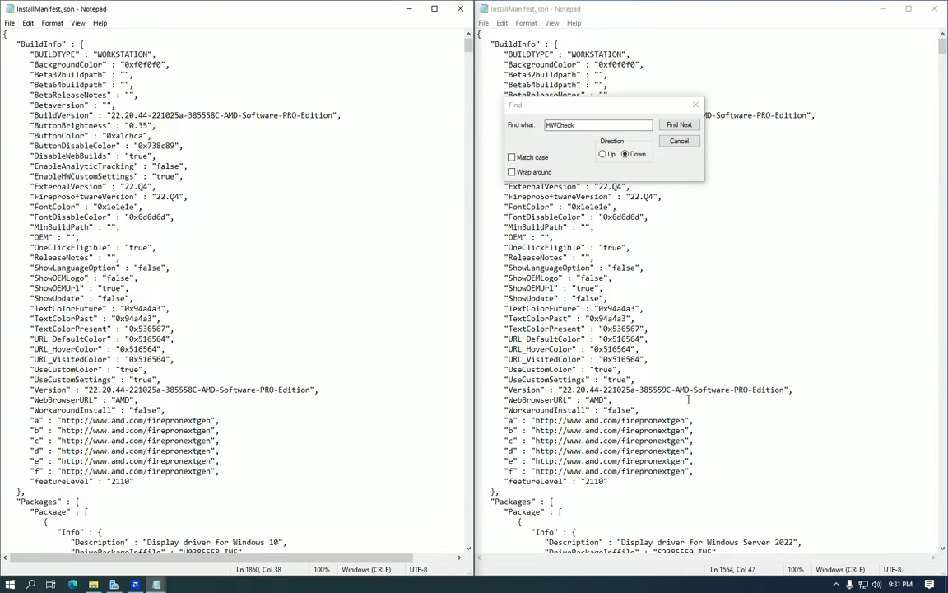
click(696, 104)
Step: Compare the display driver package's OSCheck entry in the Win10-Win11 manifest with the one in the WinSvr2022 manifest
scroll(711, 205, down, 10)
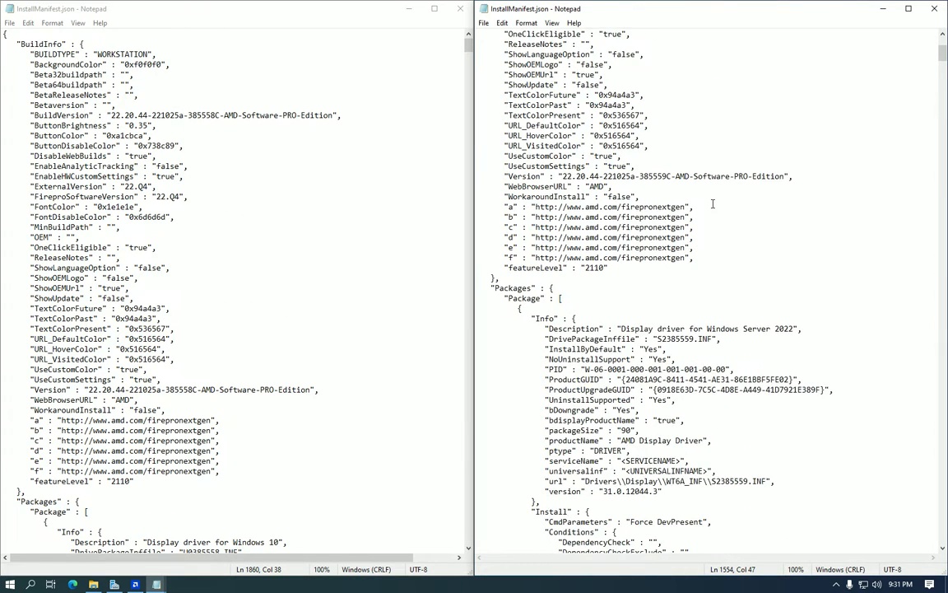
scroll(713, 203, down, 3)
scroll(189, 332, down, 8)
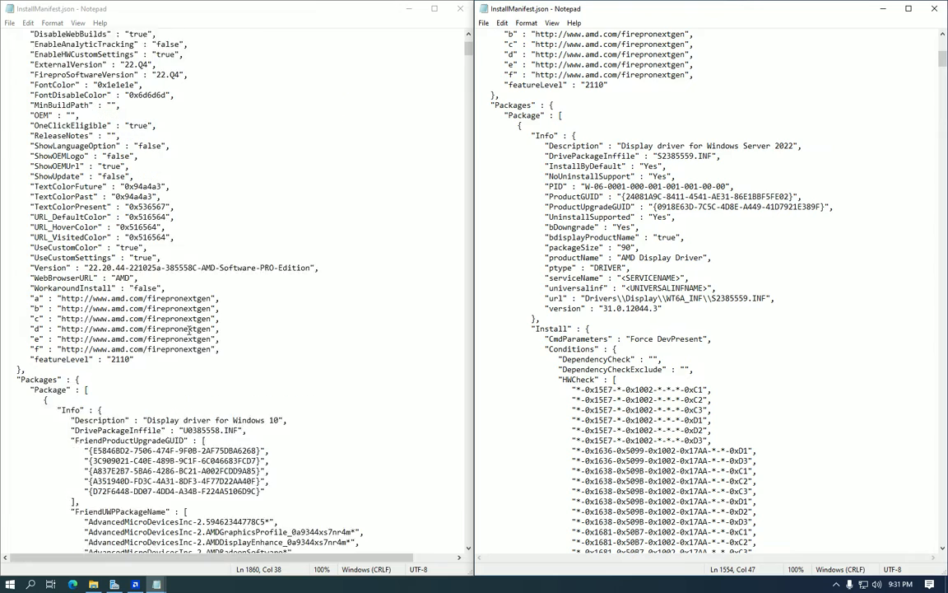
scroll(188, 332, down, 12)
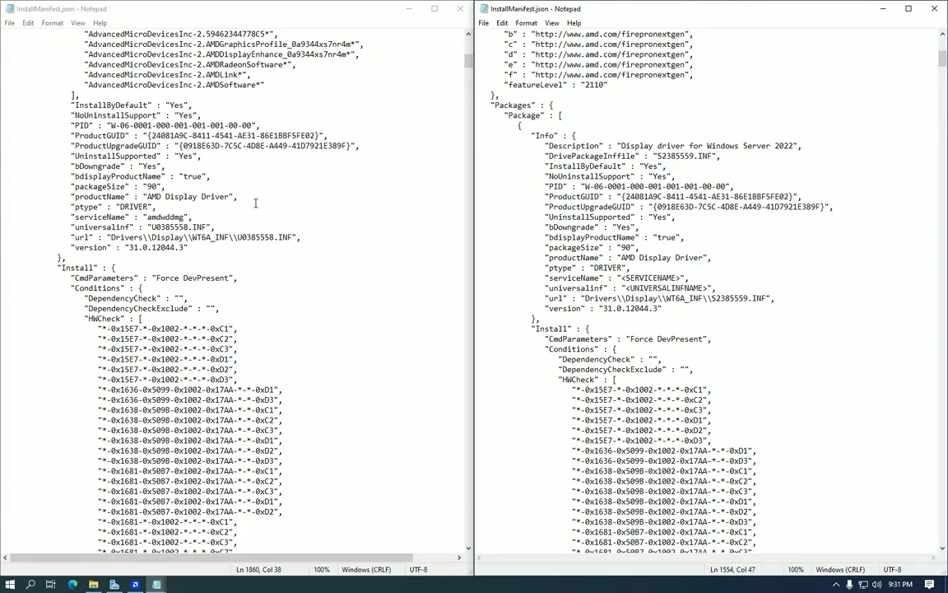
scroll(202, 277, down, 20)
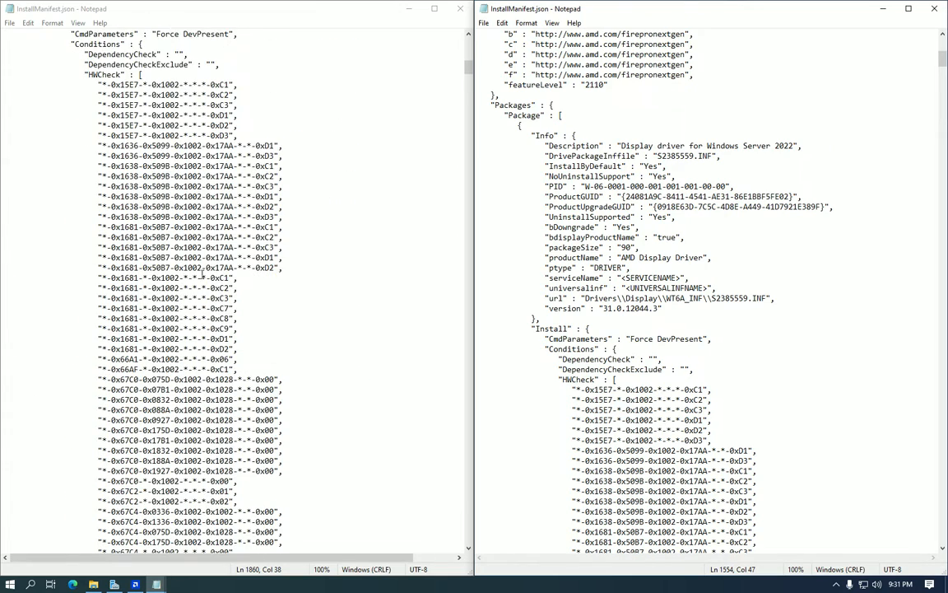
scroll(207, 268, down, 18)
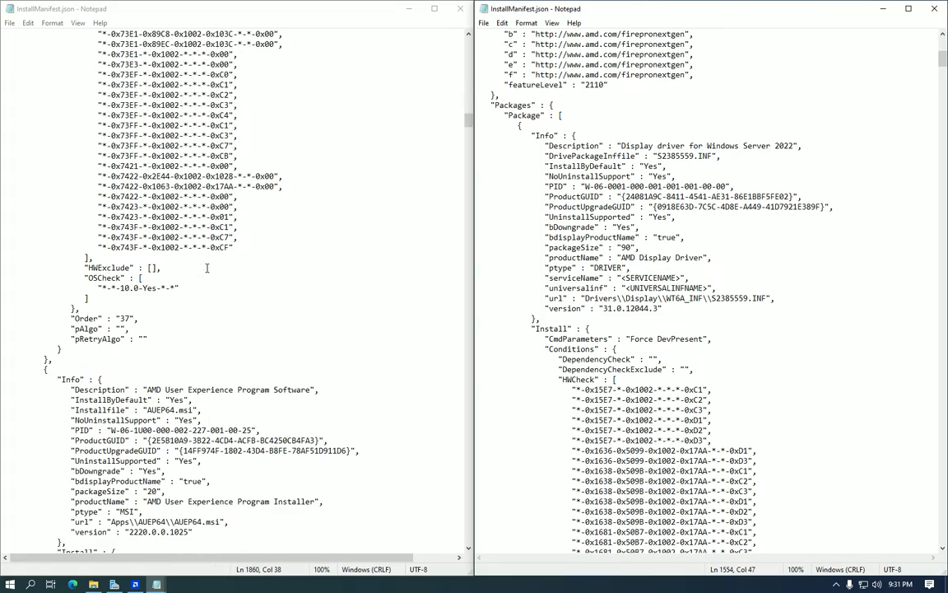
scroll(142, 277, down, 1)
drag(87, 247, 142, 246)
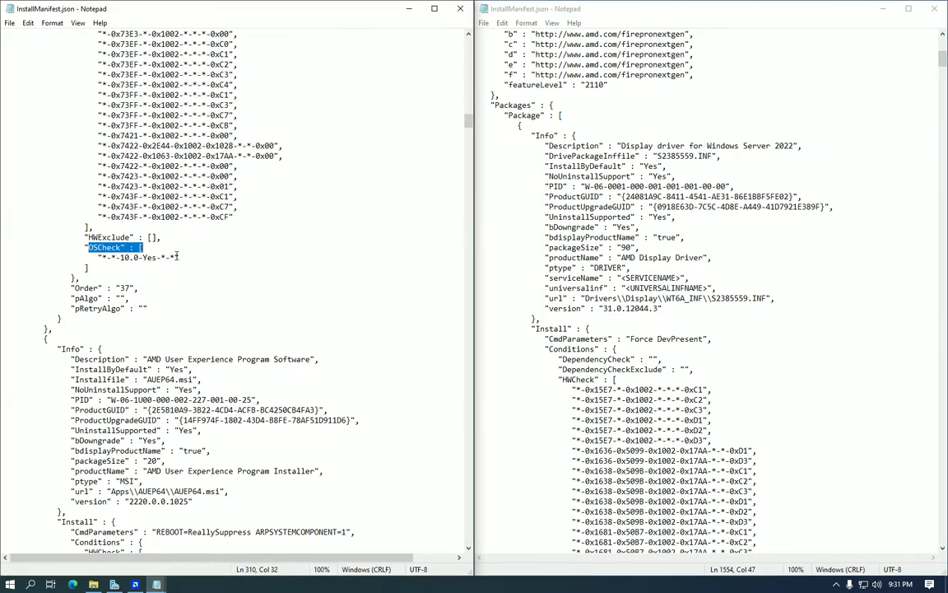
scroll(686, 326, up, 5)
scroll(686, 321, down, 20)
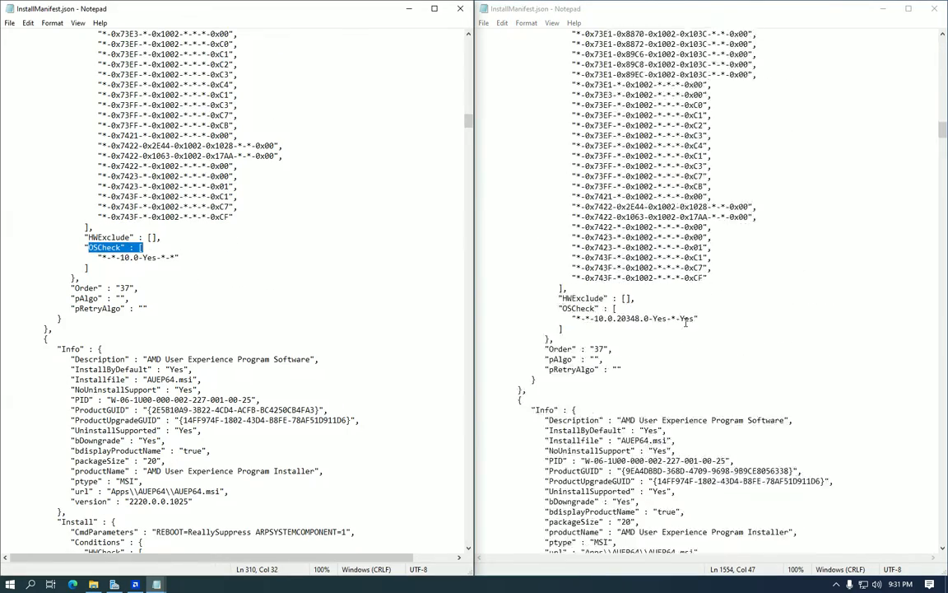
scroll(684, 319, up, 18)
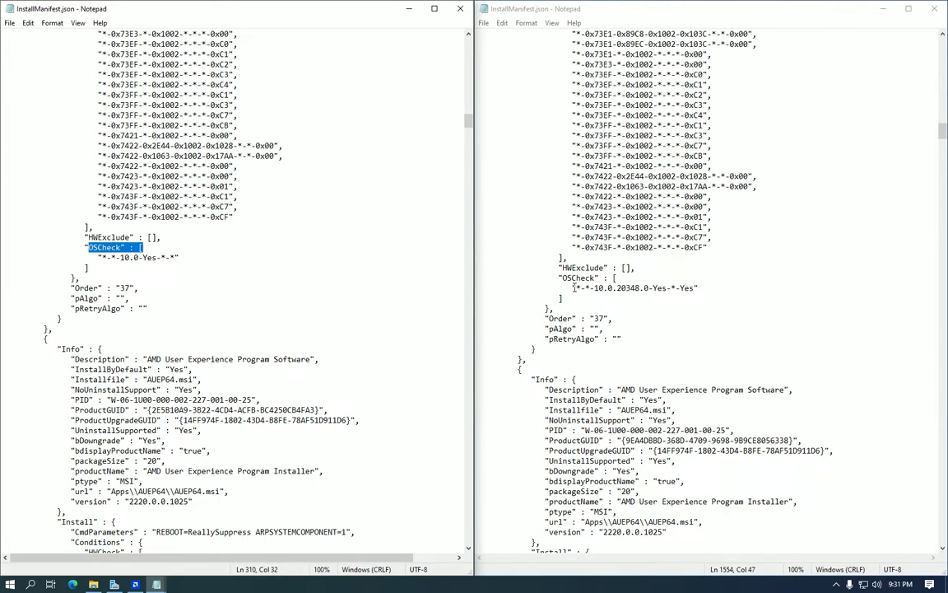
drag(573, 288, 699, 288)
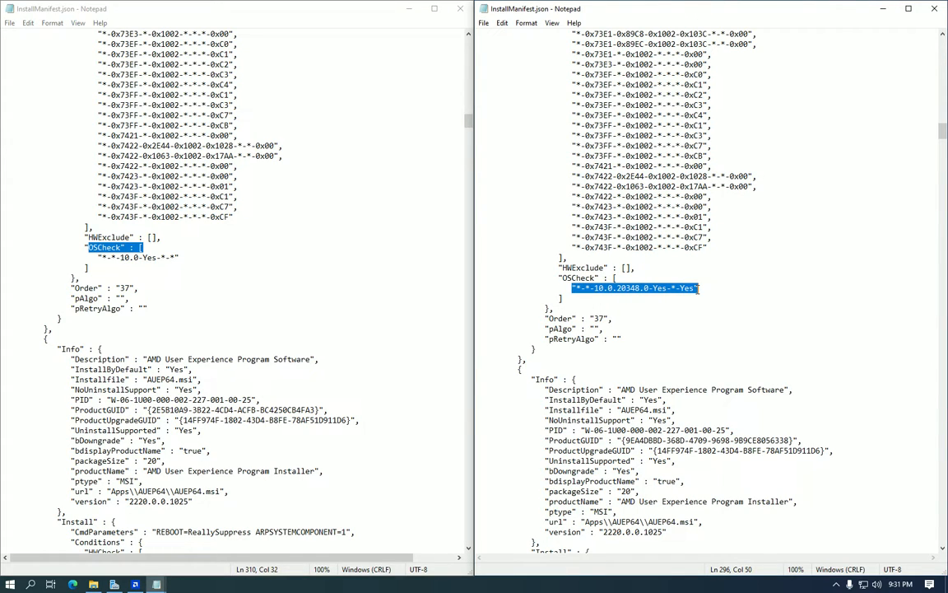
Step: Copy the server manifest's display driver OSCheck line "*-*-10.0.20348.0-Yes-*-Yes" onto a new line in the Win10-Win11 manifest's OSCheck list
click(254, 260)
key(Return)
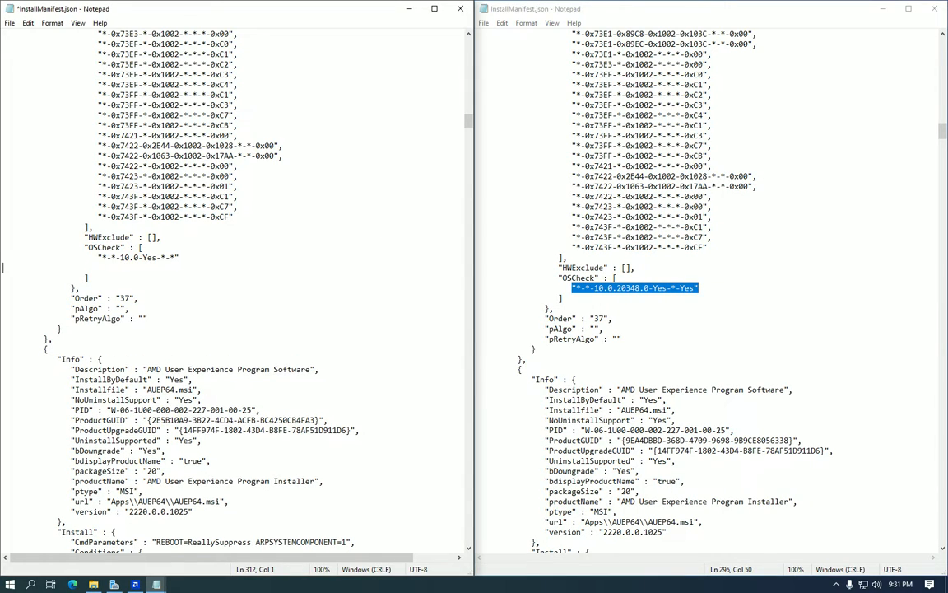
click(802, 295)
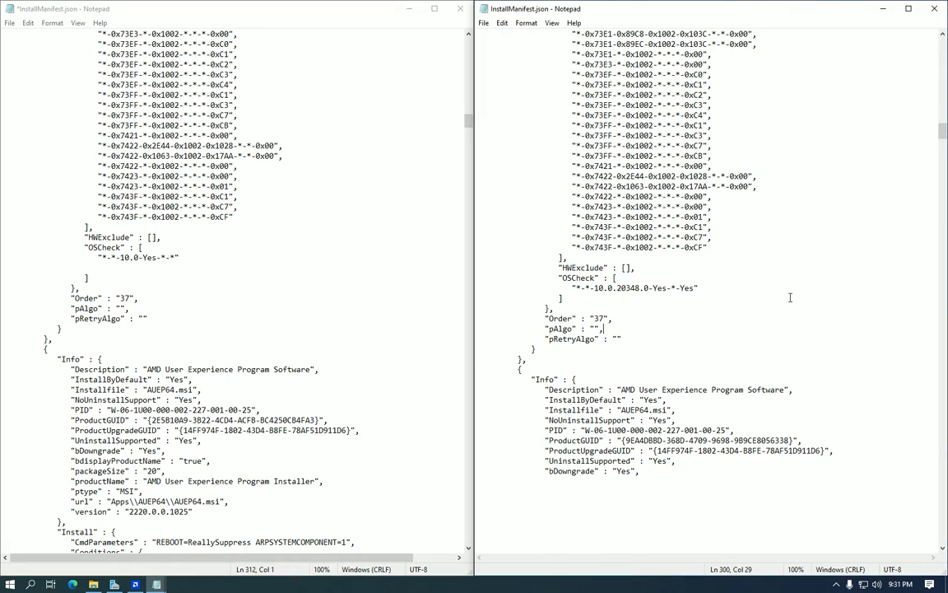
drag(730, 287, 477, 288)
key(ctrl+c)
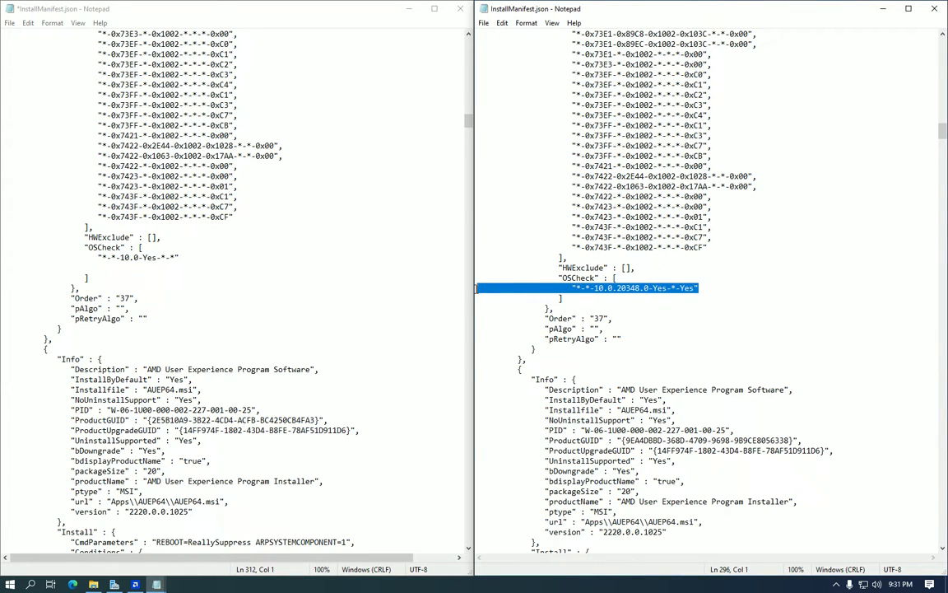
click(166, 258)
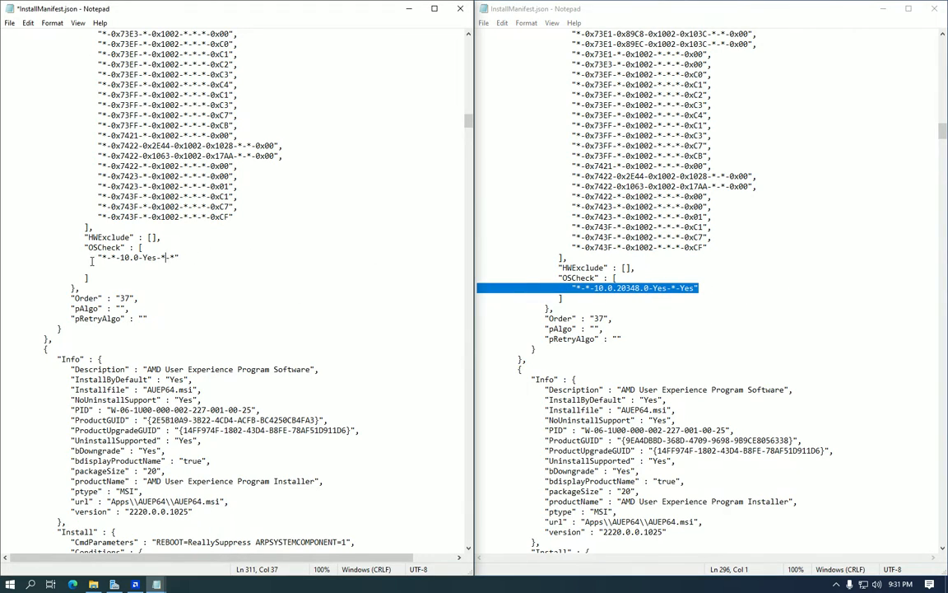
key(ctrl+v)
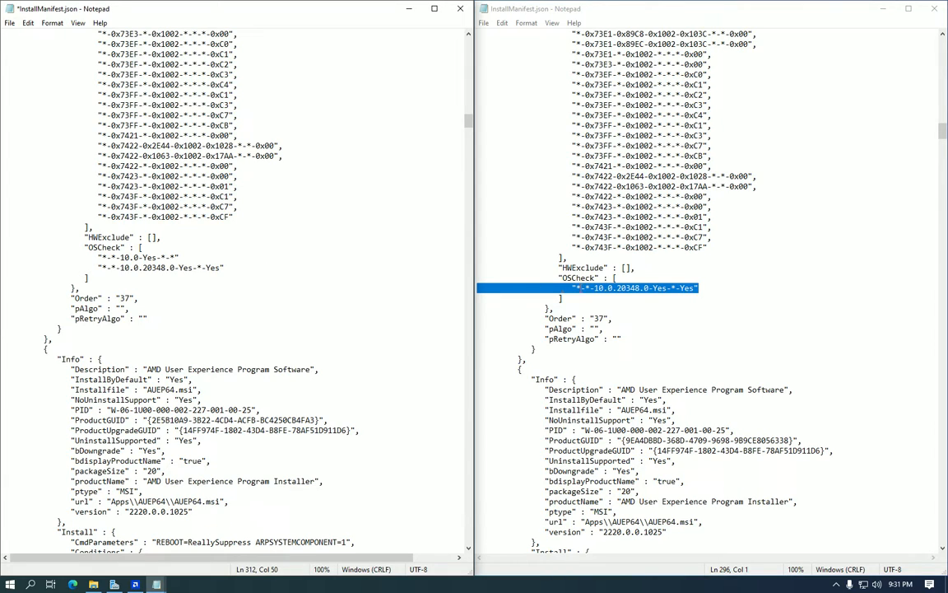
Step: Copy both OSCheck lines from the Win10-Win11 manifest and paste them over the display driver's OSCheck entry in the WinSvr2022 manifest
key(shift+Up)
key(shift+Home)
key(ctrl+c)
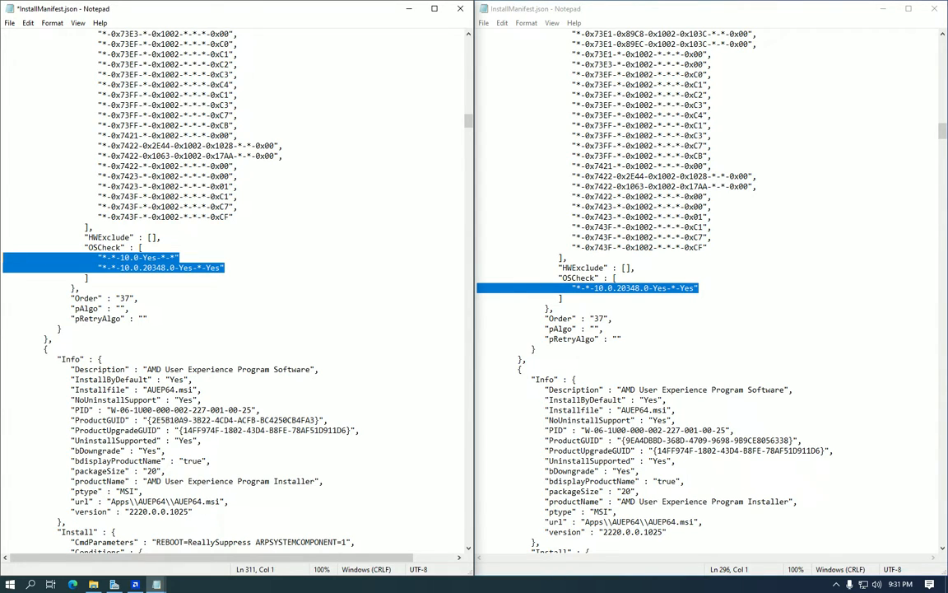
drag(708, 288, 481, 288)
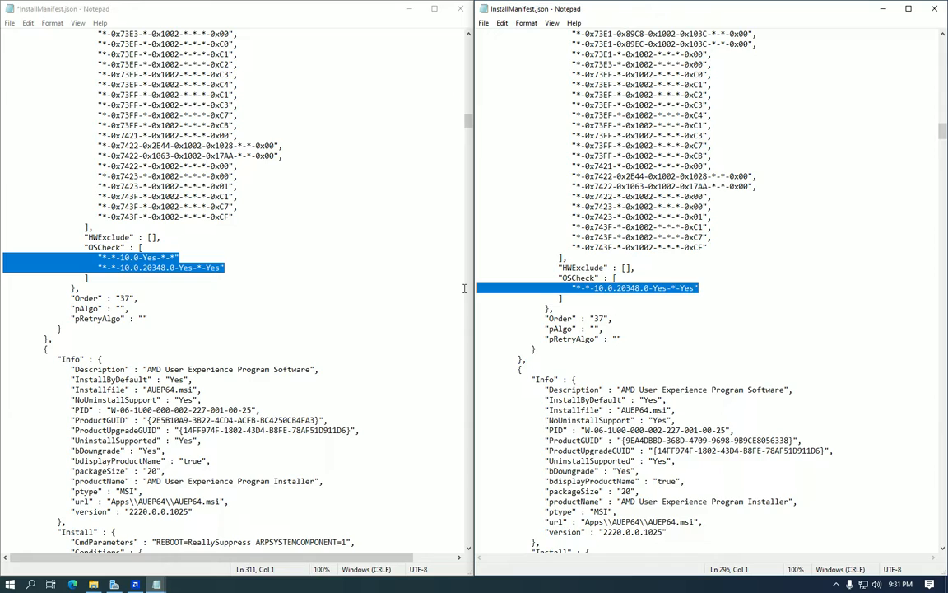
key(ctrl+v)
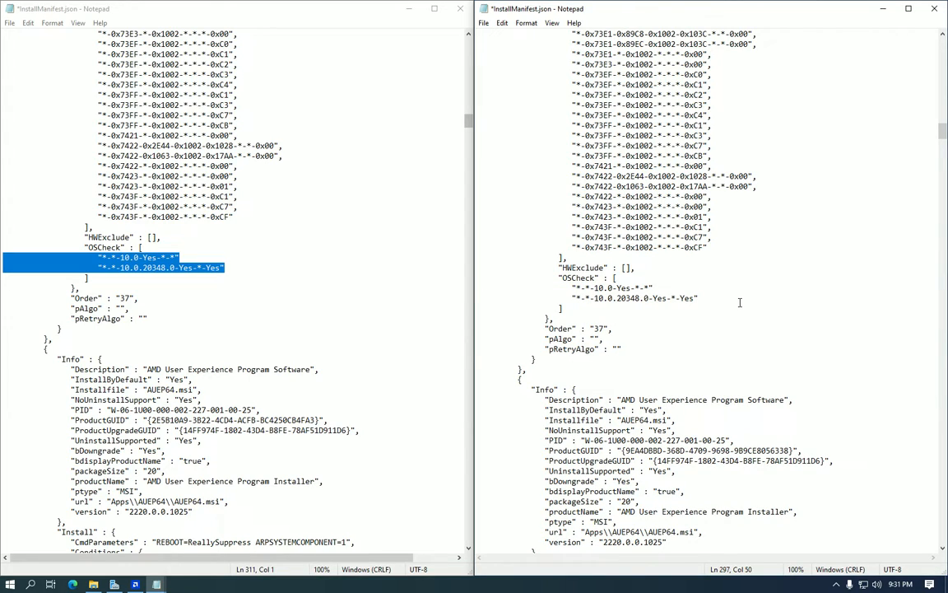
Step: Copy the display driver's full OSCheck list, including its square brackets, from the WinSvr2022 manifest
drag(613, 278, 565, 310)
key(ctrl+c)
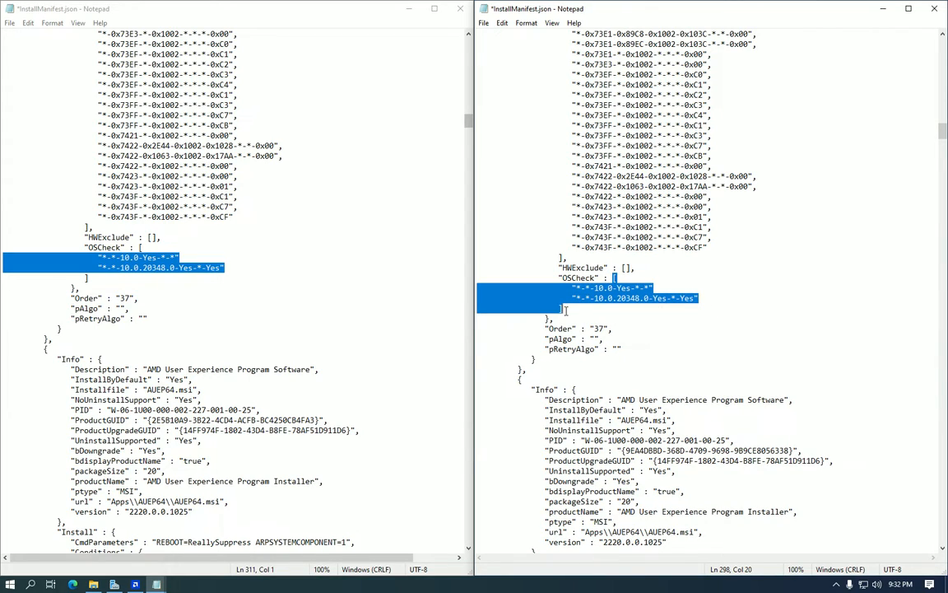
click(590, 299)
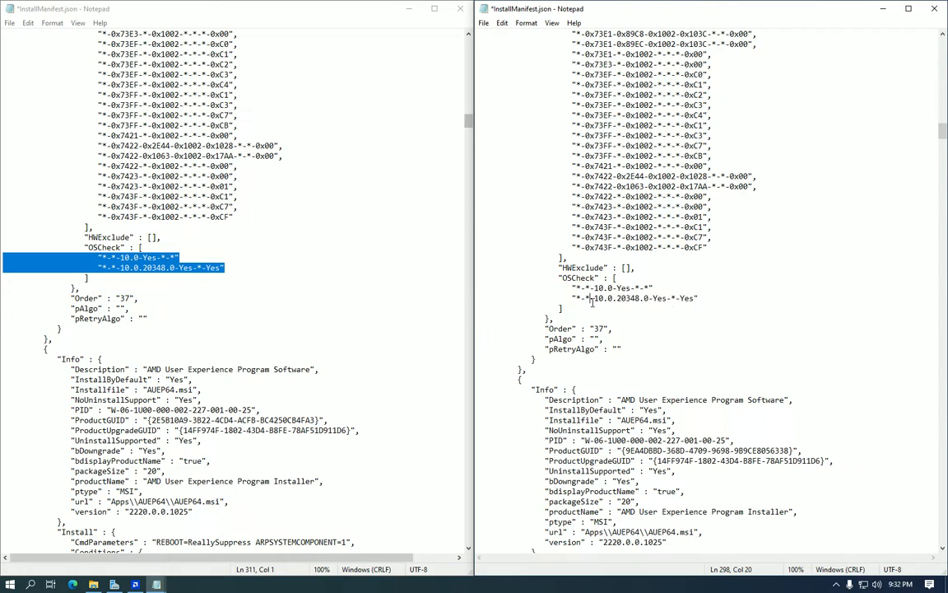
Step: Search the WinSvr2022 manifest for OSCheck and go through every following occurrence to the end of the file
key(ctrl+f)
text(OS)
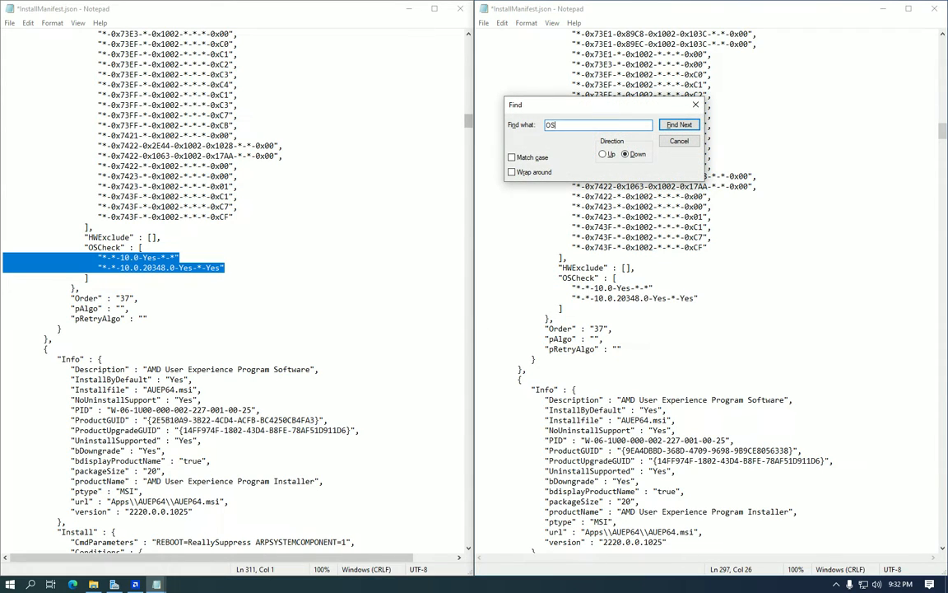
text(Check)
key(Return)
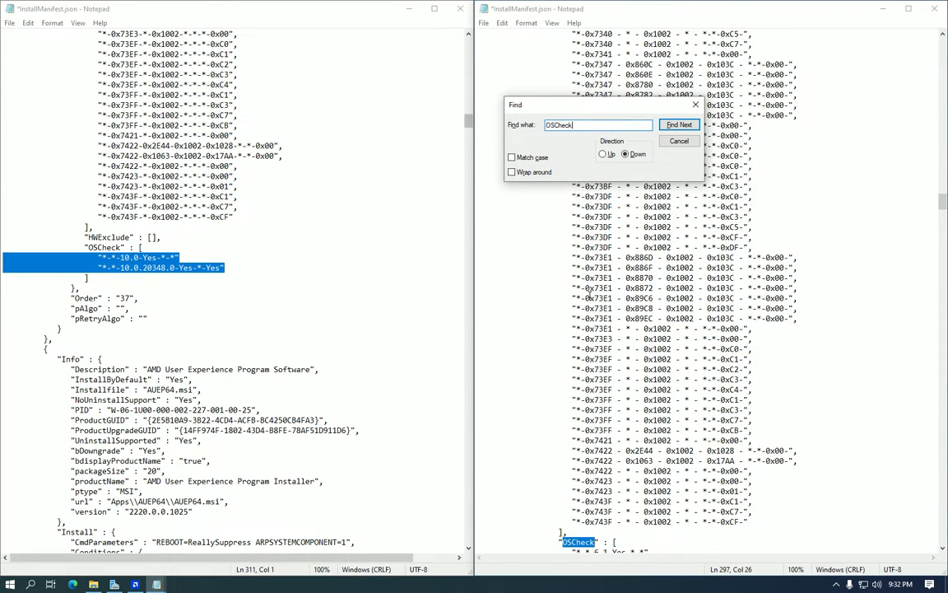
key(Return)
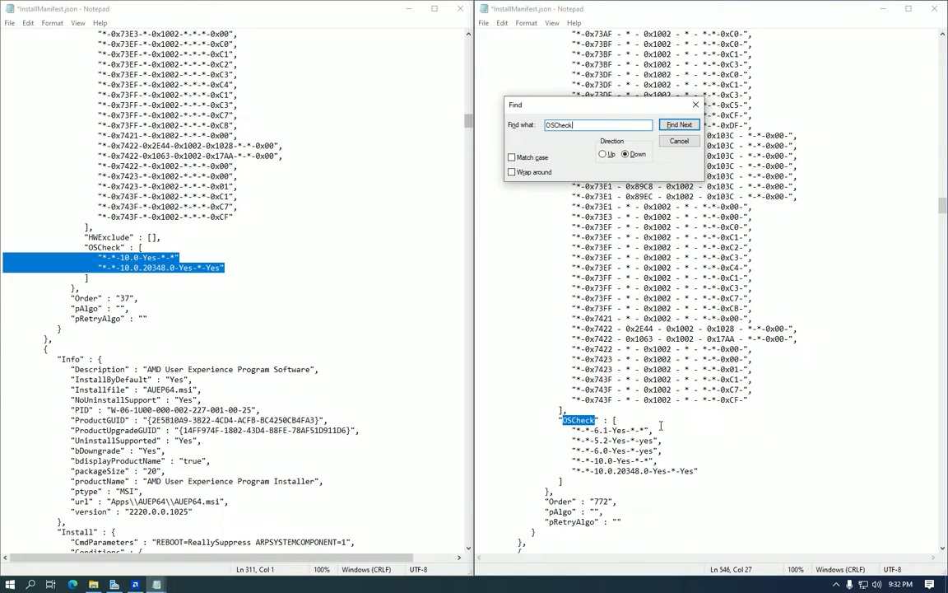
key(Return)
key(Return)
key(Return)
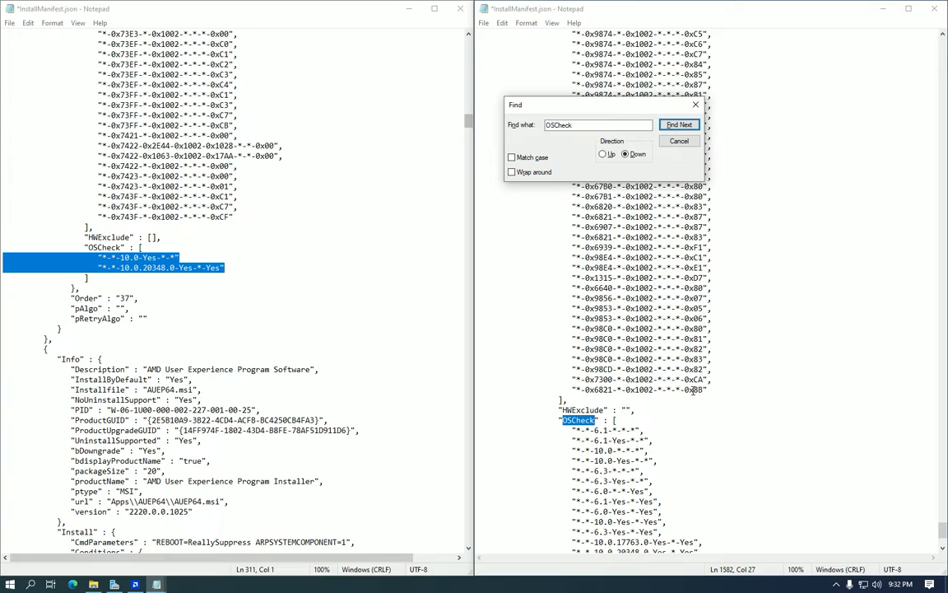
click(685, 125)
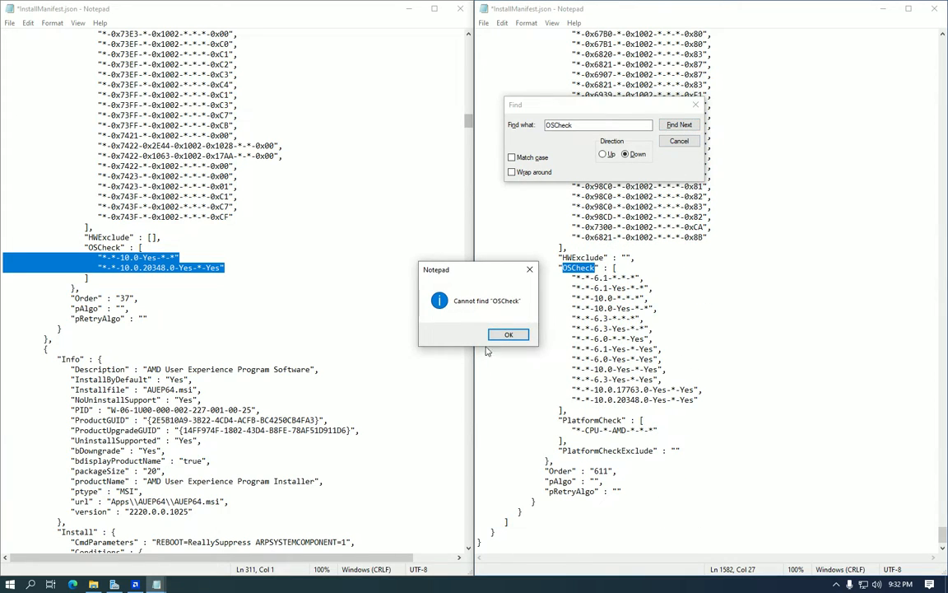
click(509, 334)
Step: Search the Win10-Win11 manifest for OSCheck, continuing to the HDAudio device driver's entry
click(259, 174)
key(ctrl+f)
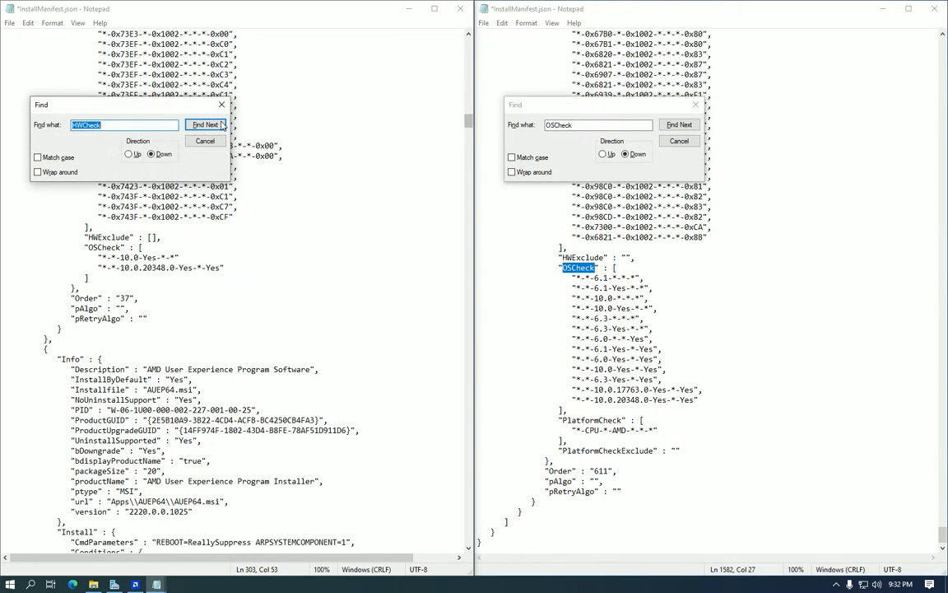
text(OS)
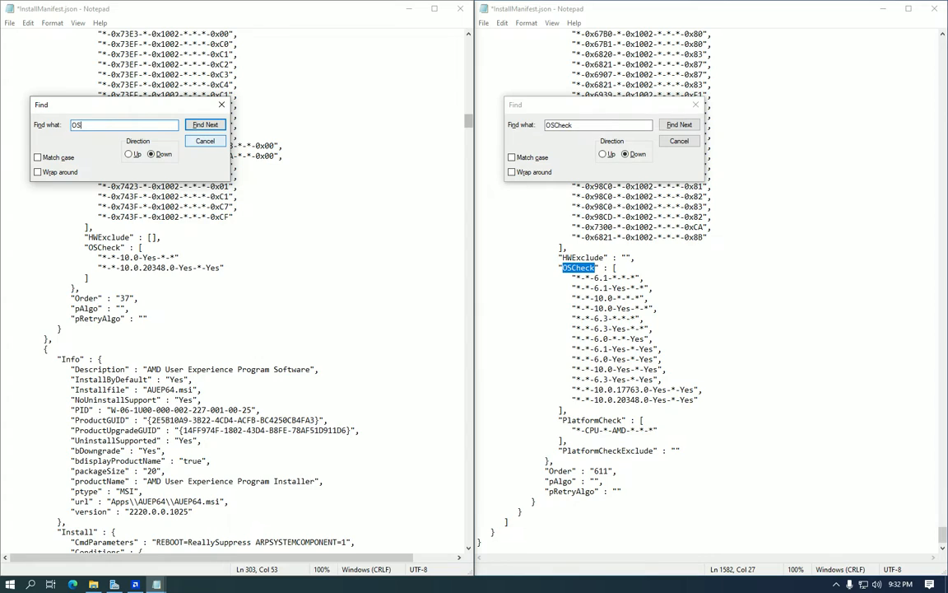
text(Check)
click(187, 126)
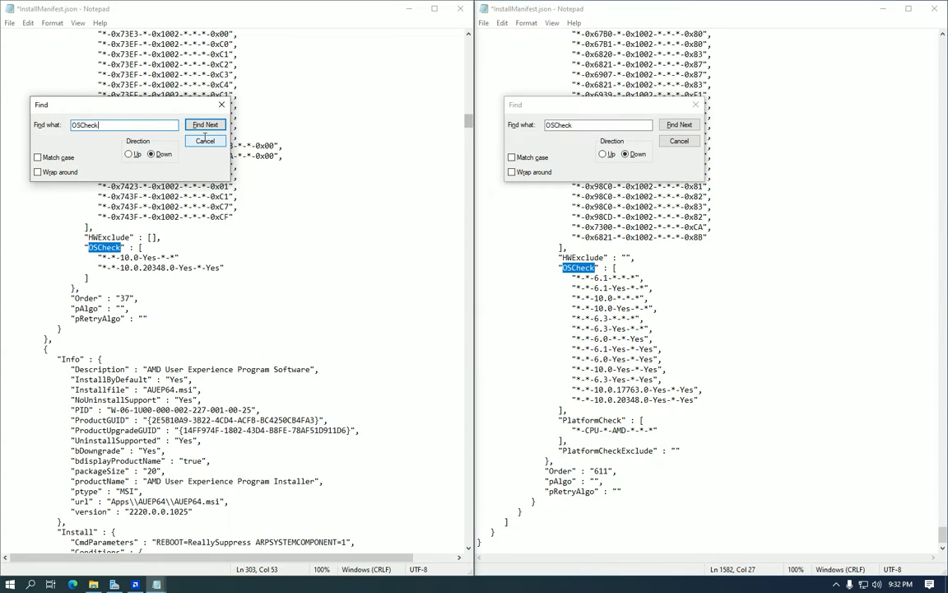
click(210, 126)
scroll(201, 211, down, 5)
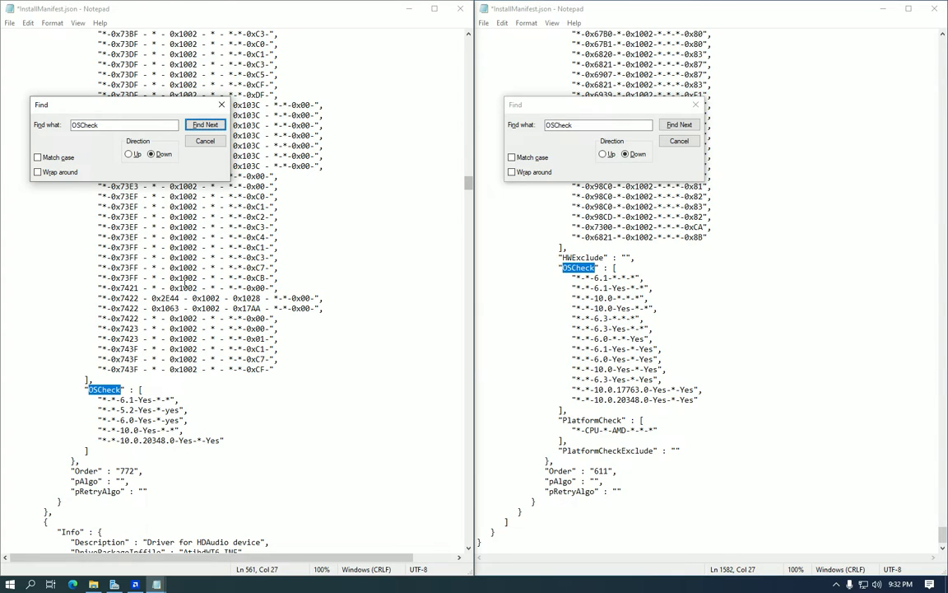
click(204, 124)
scroll(201, 321, down, 6)
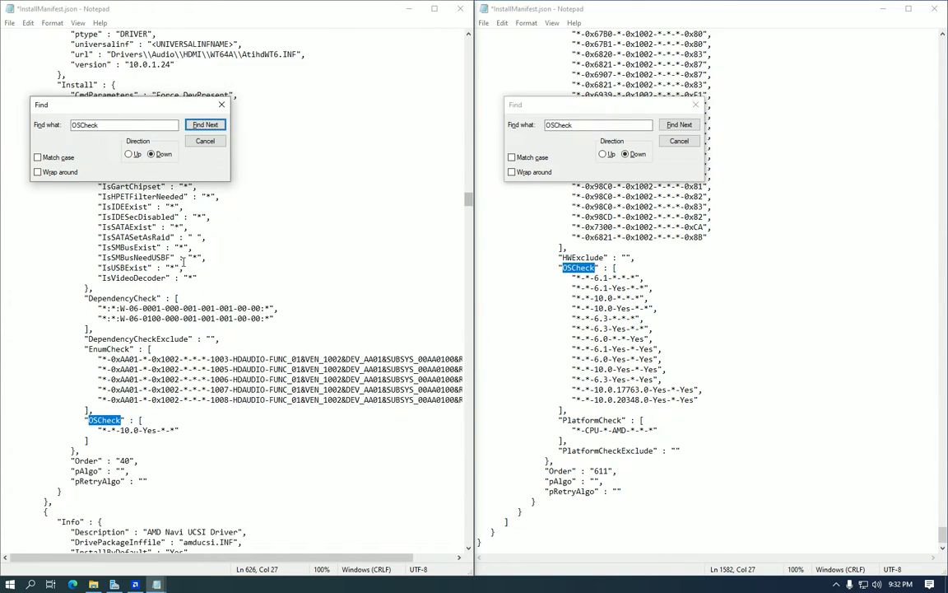
scroll(202, 321, down, 1)
Step: Replace the HDAudio driver's OSCheck line in the Win10-Win11 manifest with the copied list and delete the duplicate square brackets
drag(179, 339, 10, 336)
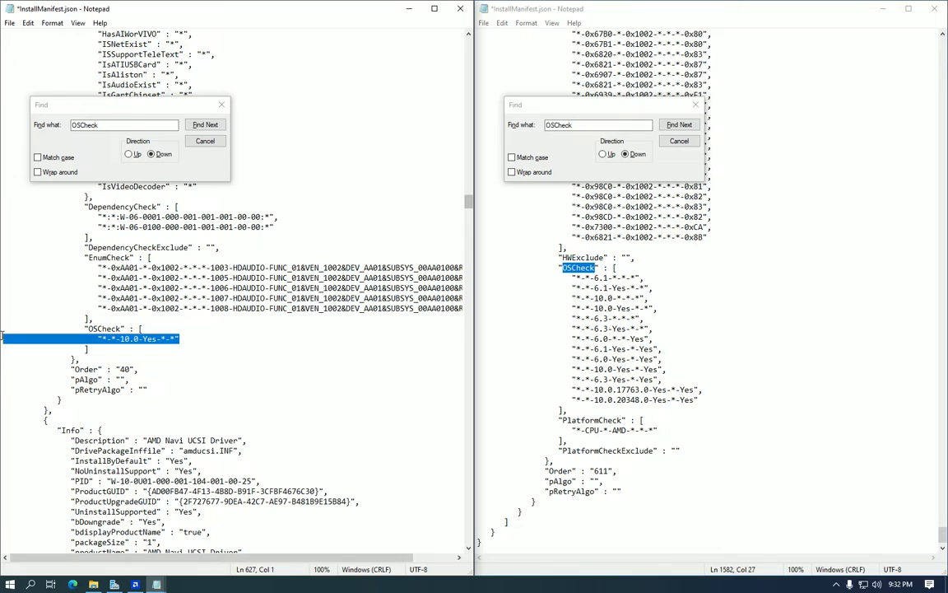
key(ctrl+v)
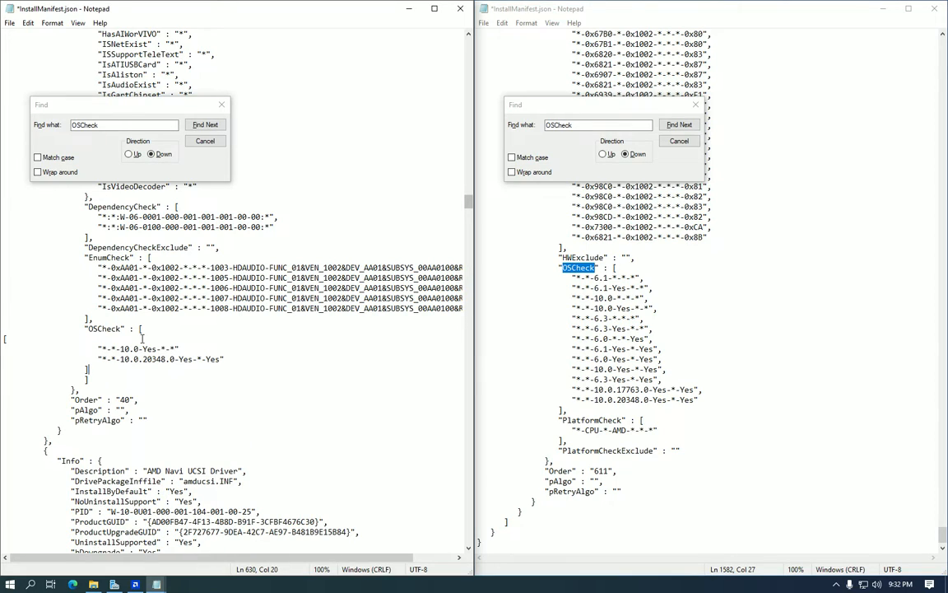
drag(100, 368, 3, 369)
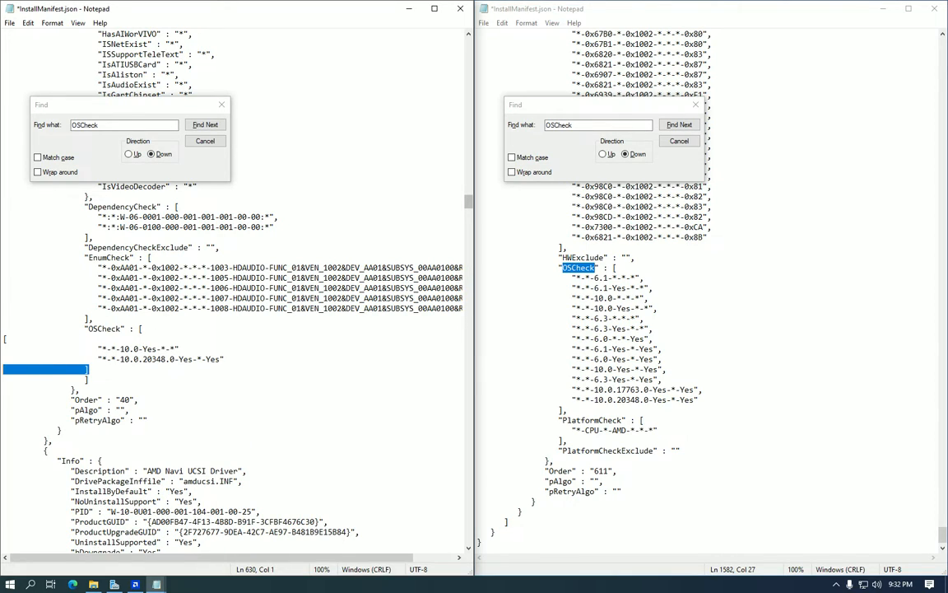
key(BackSpace)
key(BackSpace)
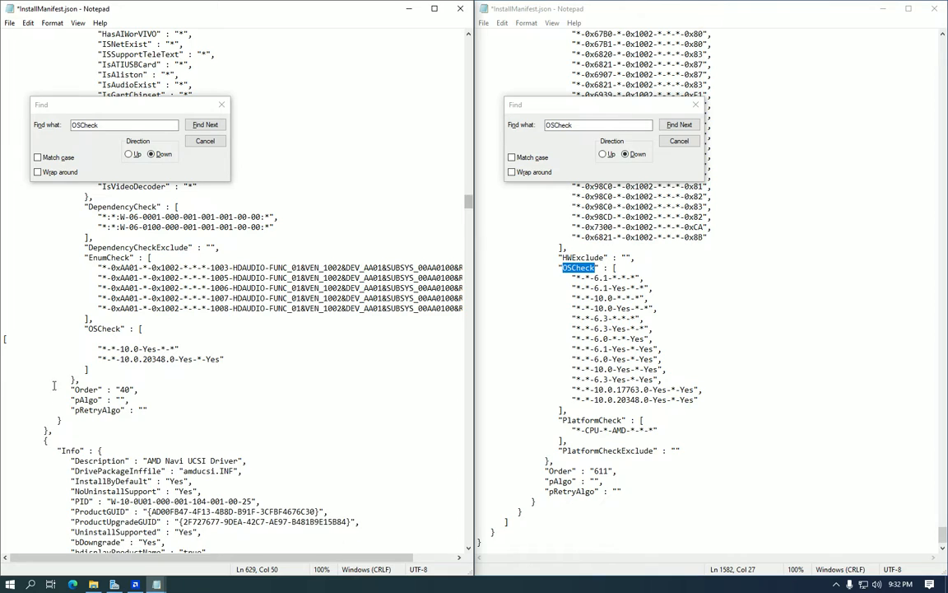
drag(9, 339, 3, 338)
key(BackSpace)
key(BackSpace)
Step: Find the Navi UCSI driver's OSCheck list in the Win10-Win11 manifest, and search the WinSvr2022 manifest upward for a matching two-entry OSCheck list
click(207, 124)
scroll(221, 258, down, 4)
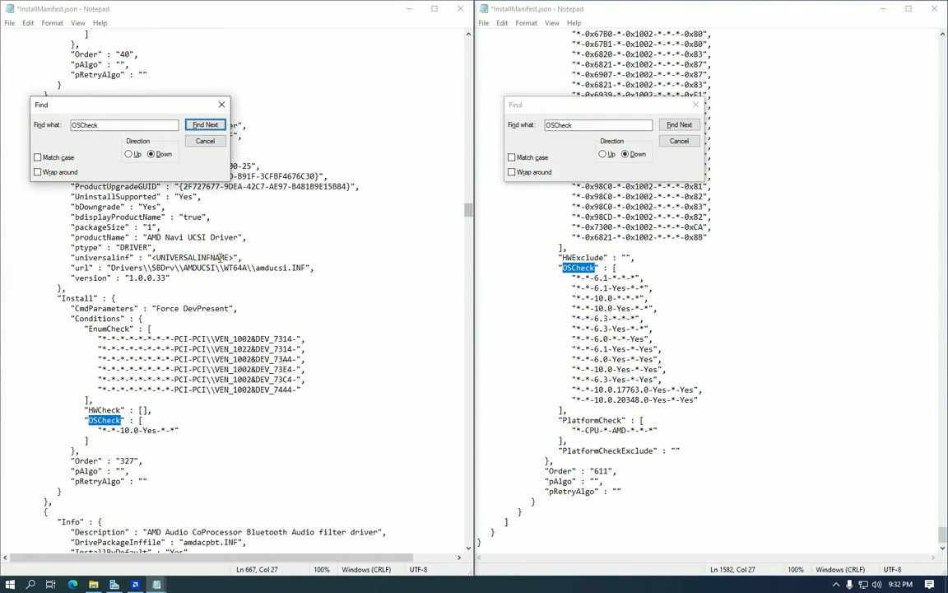
click(679, 124)
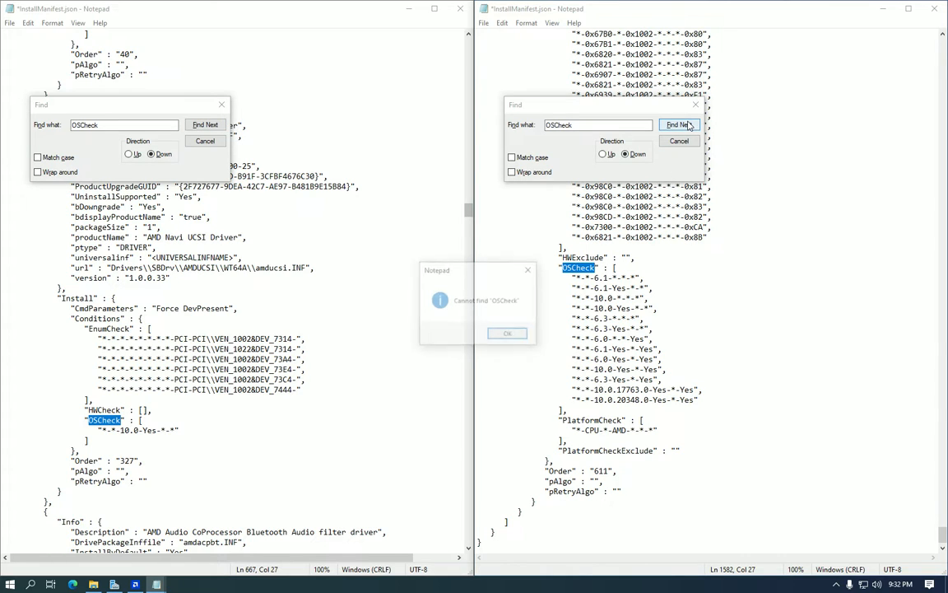
key(Return)
click(603, 154)
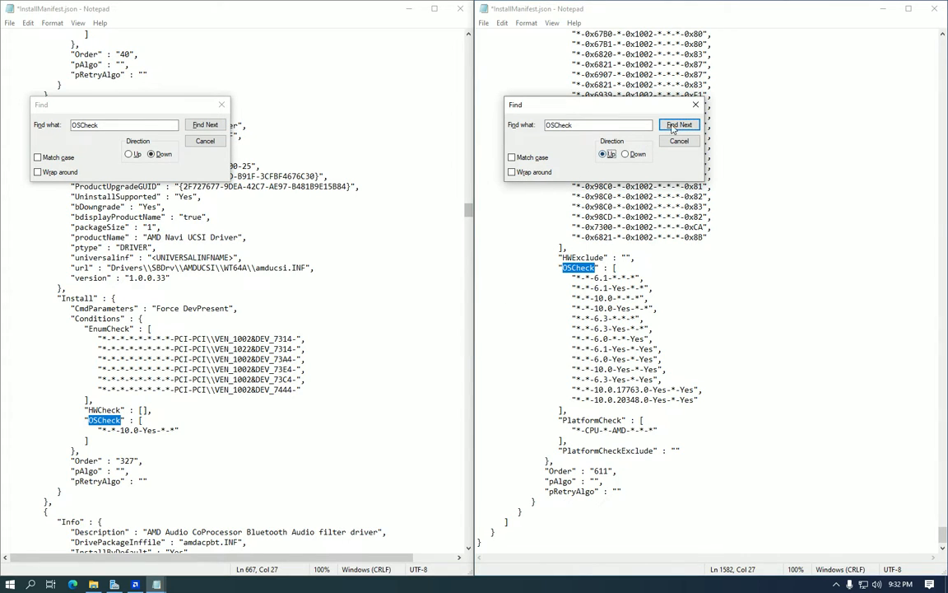
click(679, 125)
scroll(685, 240, up, 9)
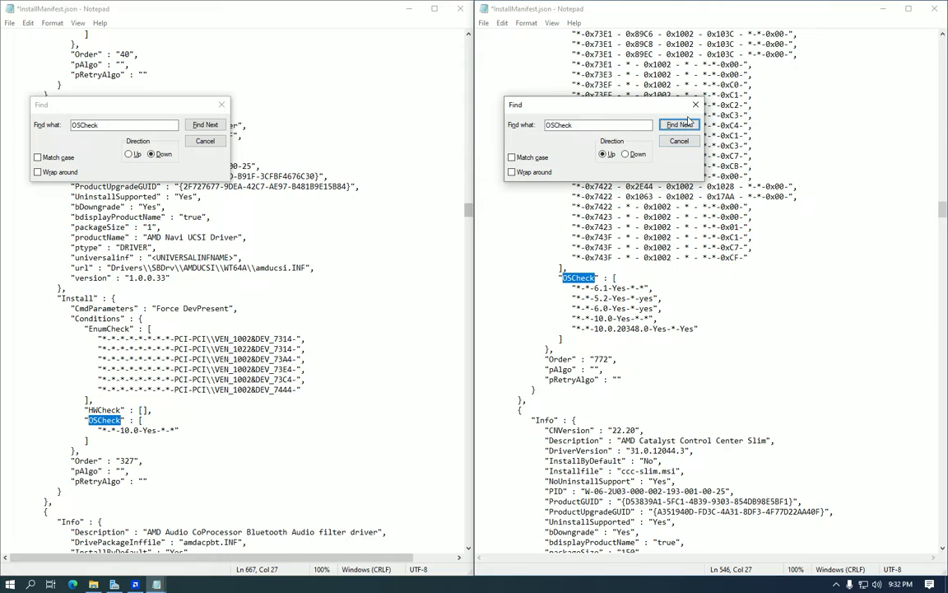
key(Return)
scroll(617, 246, up, 3)
scroll(618, 247, up, 8)
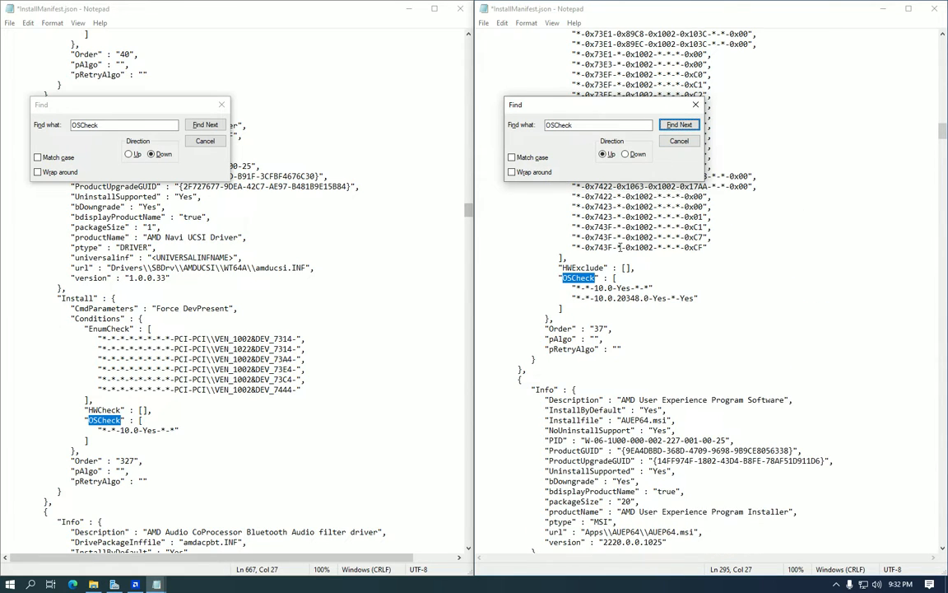
Step: Replace the Navi UCSI driver's OSCheck entry in the Win10-Win11 manifest with the 10.0-Yes and 10.0.20348.0-Yes lines copied from the WinSvr2022 manifest
drag(699, 390, 455, 376)
key(ctrl+c)
drag(184, 427, 5, 430)
text("*-*-10.0-Yes-*-*" "*-*-10.0.20348.0-Yes-*-Yes")
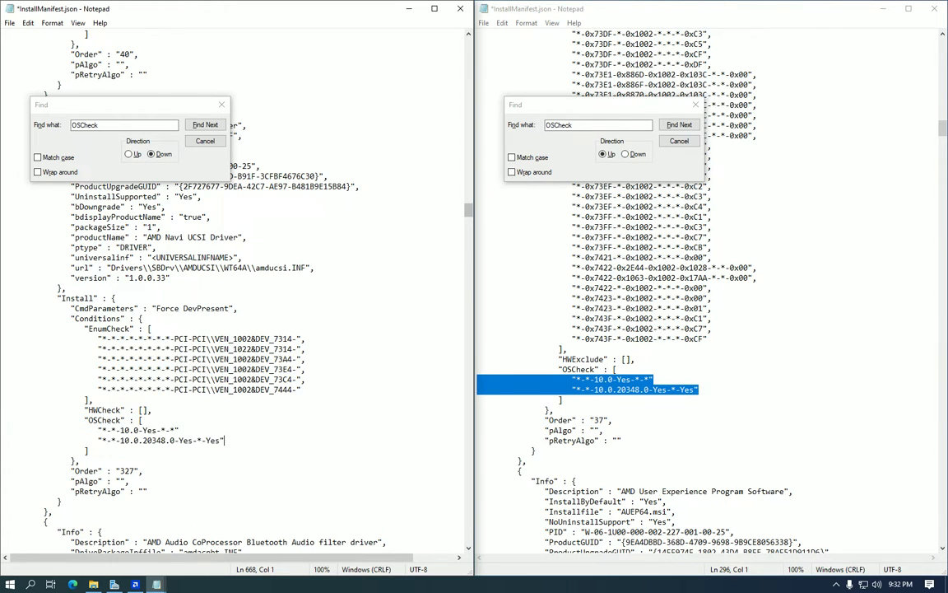
Step: Replace the OSCheck entry of the Audio CoProcessor Bluetooth Audio filter driver in the Win10-Win11 manifest with the two copied lines
click(205, 125)
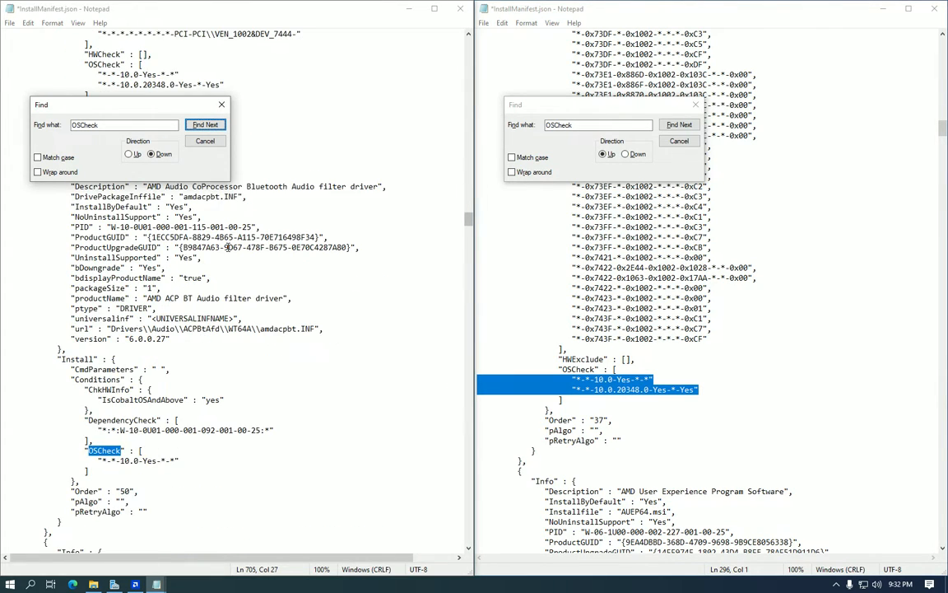
scroll(198, 367, down, 1)
drag(4, 338, 84, 338)
drag(208, 338, 1, 339)
key(ctrl+v)
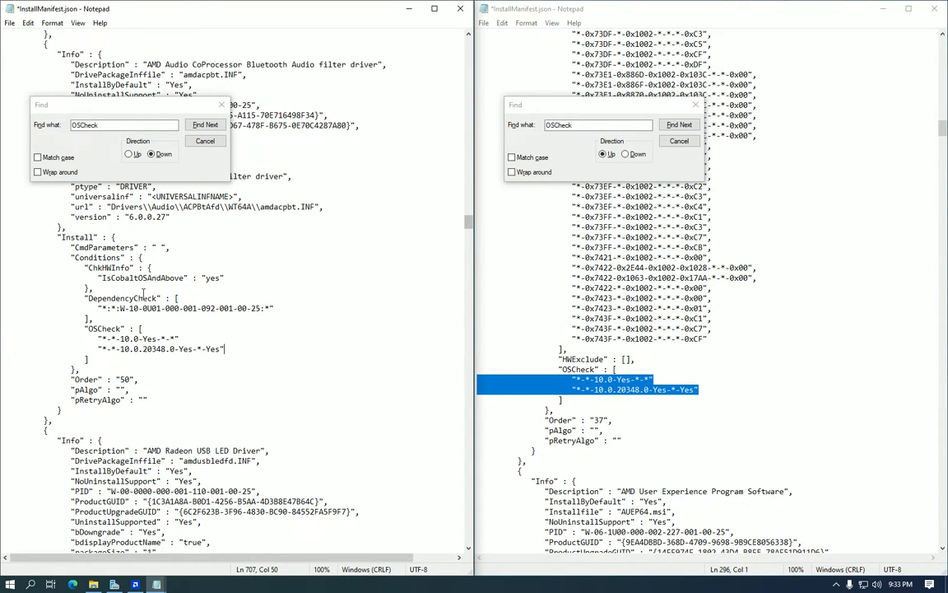
Step: Go through the following OSCheck occurrences in the Win10-Win11 manifest, checking the lists from the Radeon USB LED driver onward for the 10.0.20348.0 entry
click(205, 124)
scroll(211, 251, down, 10)
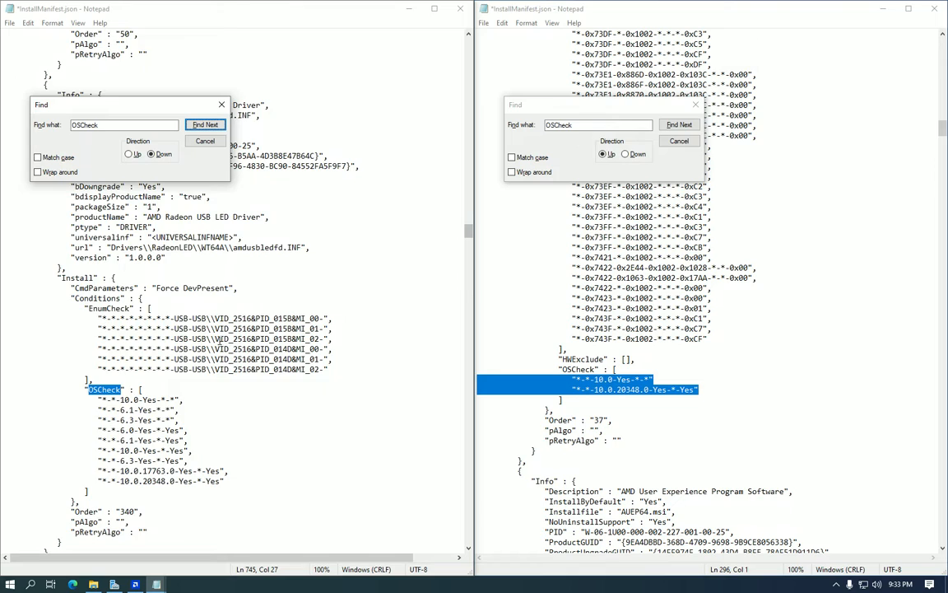
scroll(239, 286, down, 1)
click(205, 125)
scroll(202, 215, down, 4)
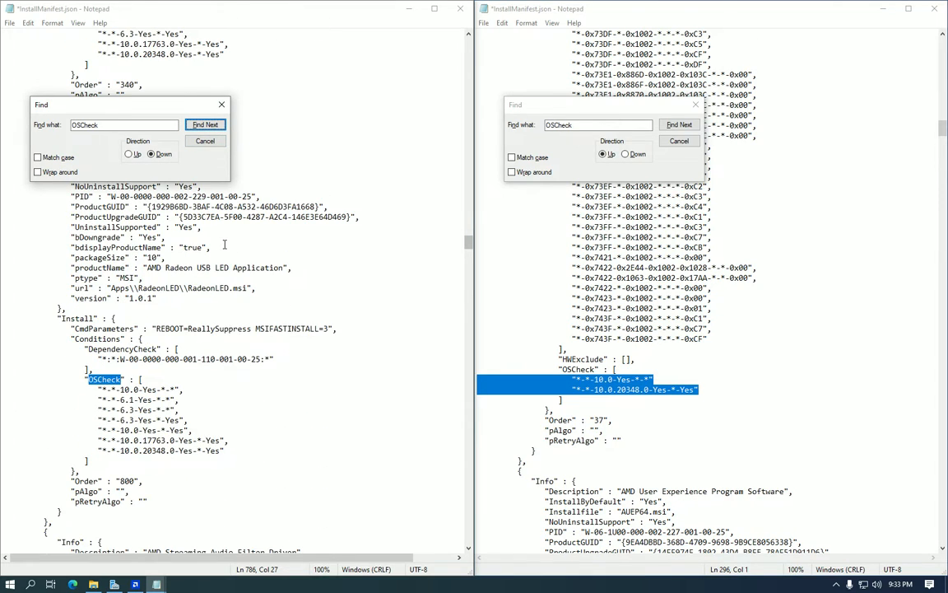
click(205, 124)
scroll(230, 288, down, 7)
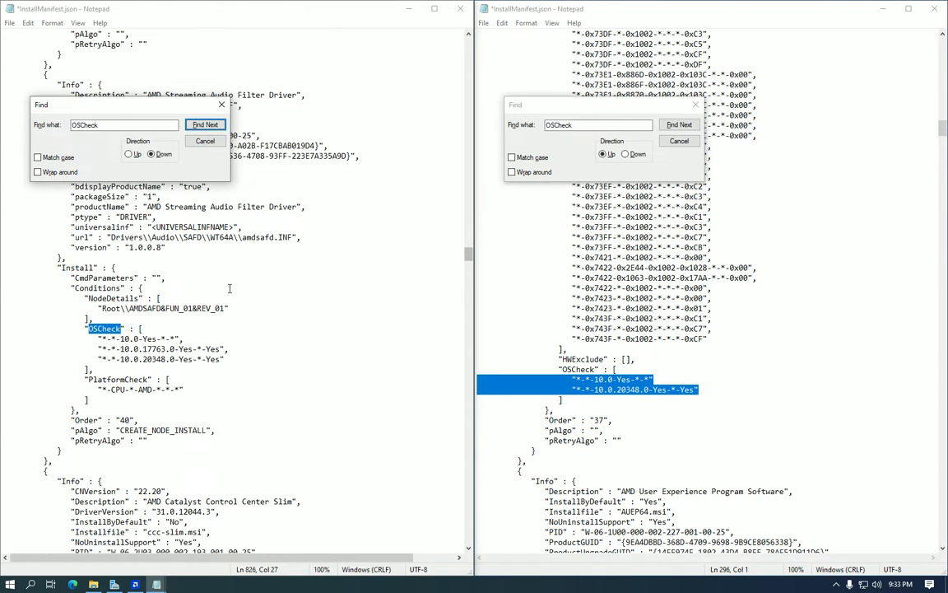
click(202, 125)
scroll(238, 307, down, 9)
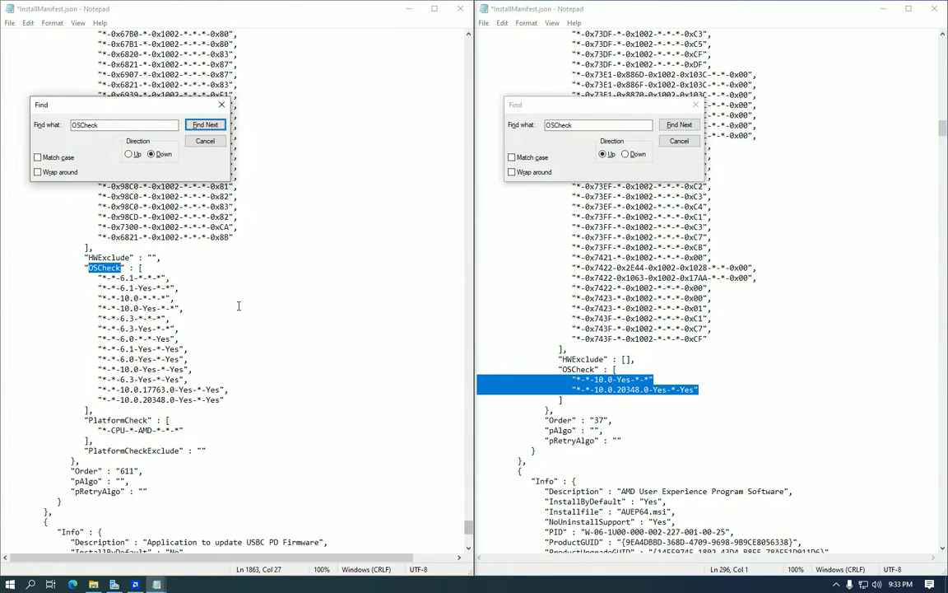
Step: Replace the OSCheck entry of the USBC PD Firmware updater in the Win10-Win11 manifest with the two copied 10.0 and 10.0.20348.0 lines
click(205, 125)
scroll(253, 321, down, 4)
drag(180, 429, 3, 429)
text("*-*-10.0-Yes-*-*"                     "*-*-10.0.20348.0-Yes-*-Yes")
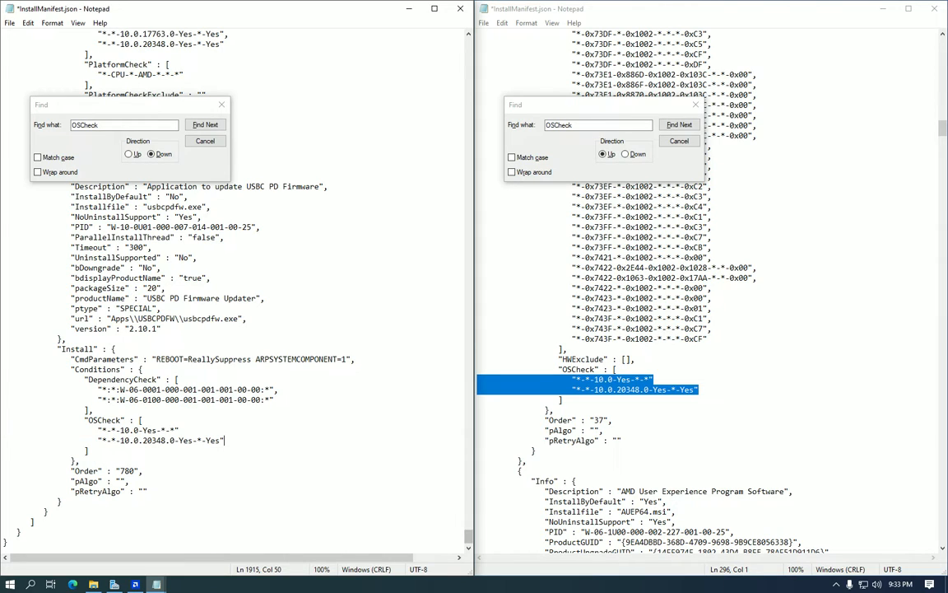
Step: Save both InstallManifest.json files and close the Find dialogs, both manifests and the Config folder window
key(ctrl+s)
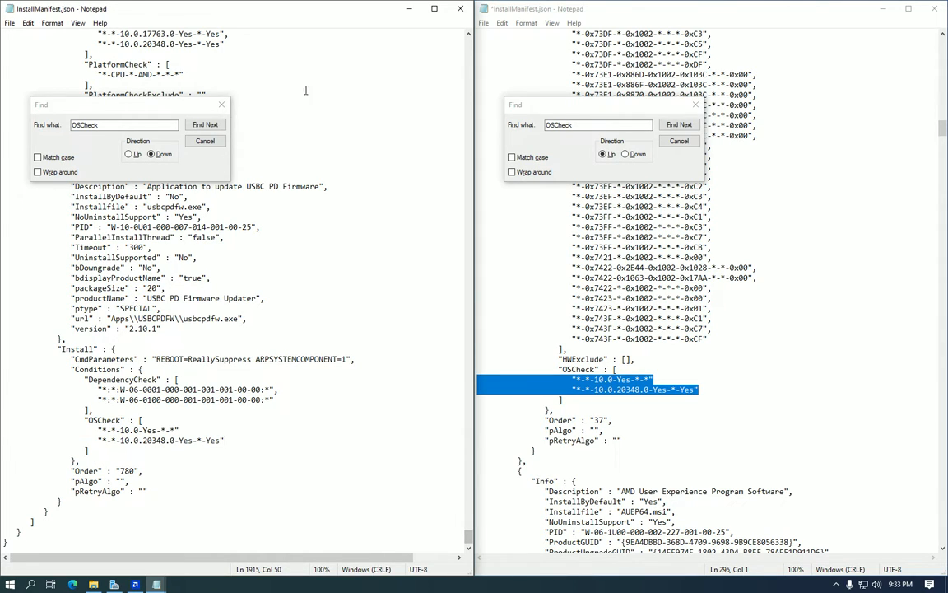
click(708, 339)
key(ctrl+s)
click(695, 106)
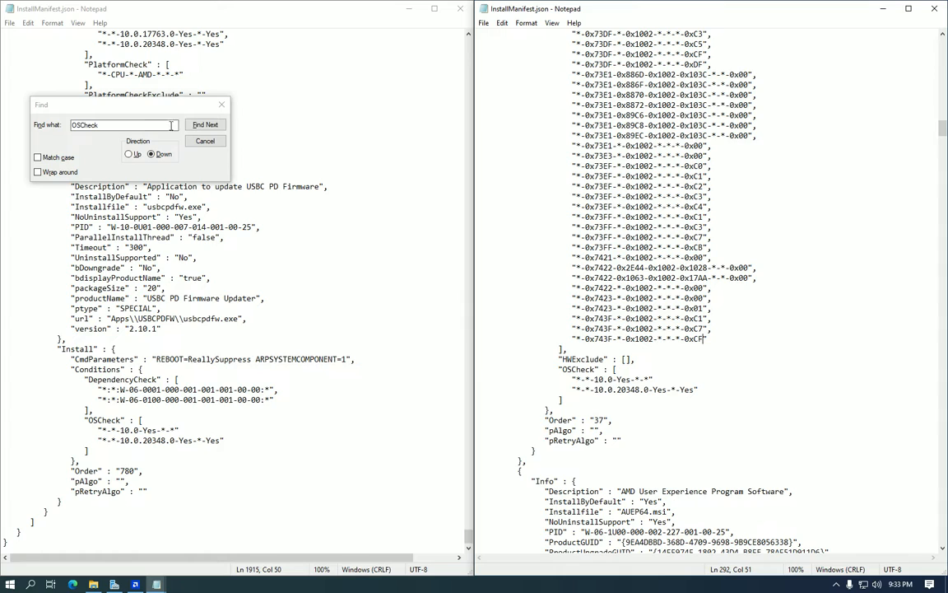
click(221, 105)
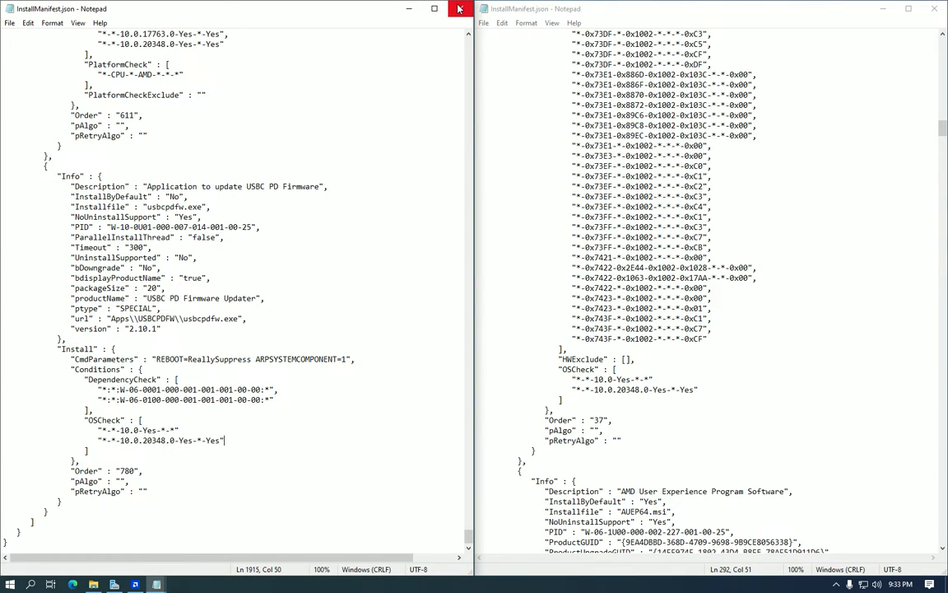
click(459, 9)
click(936, 9)
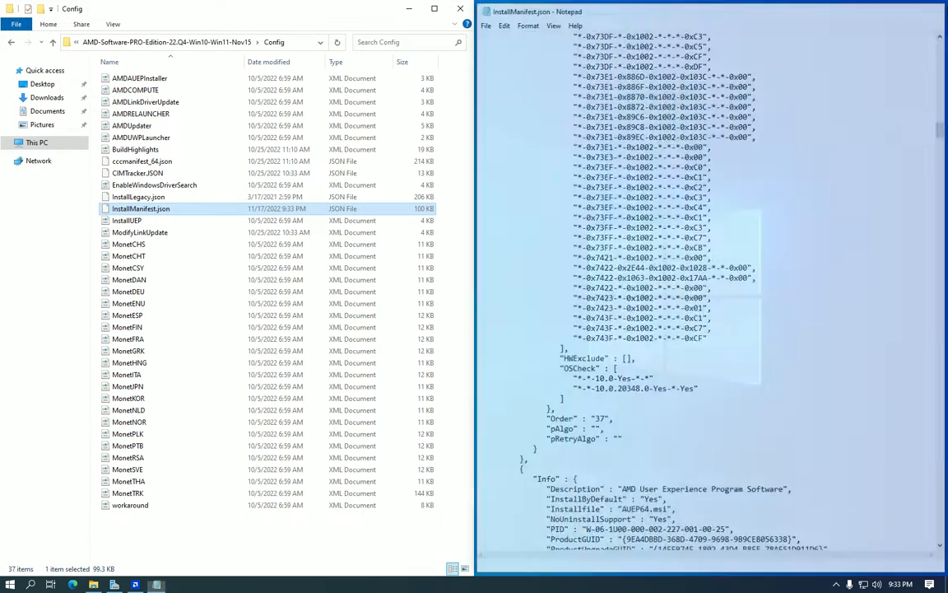
click(460, 10)
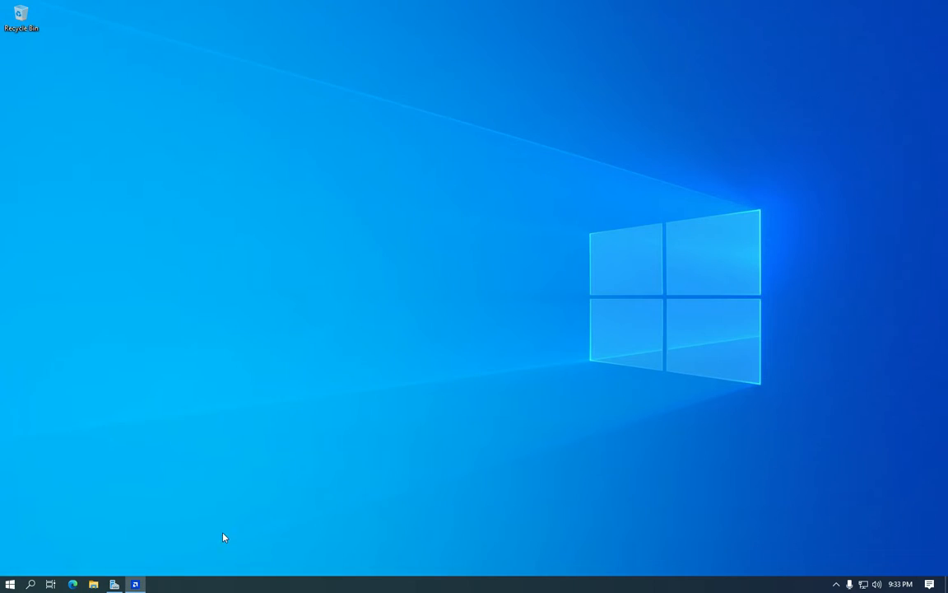
Step: Try running Setup from the AMD-Software-PRO-Edition-22.Q4-Win10-Win11-Nov15 folder in Downloads, and close the installer
click(89, 584)
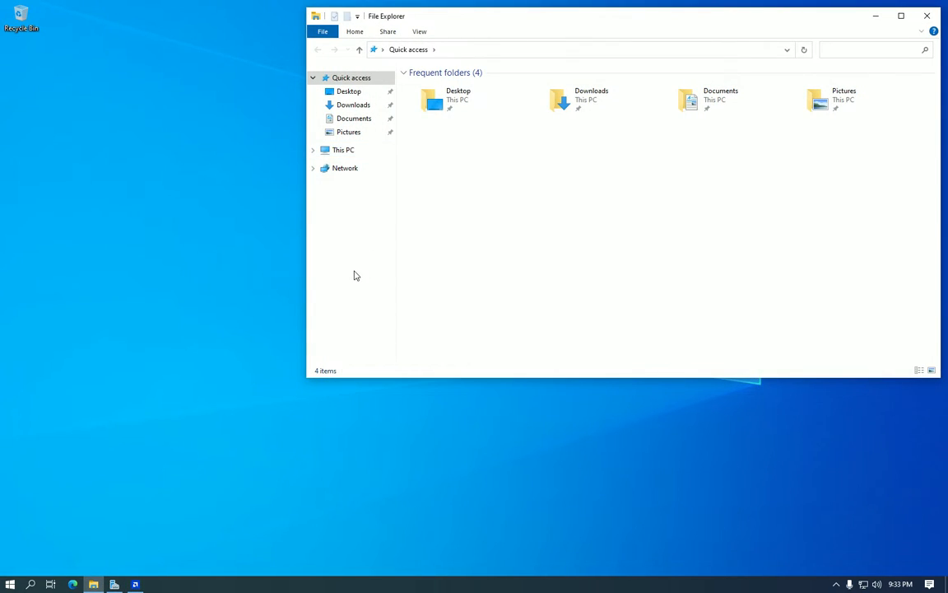
click(354, 96)
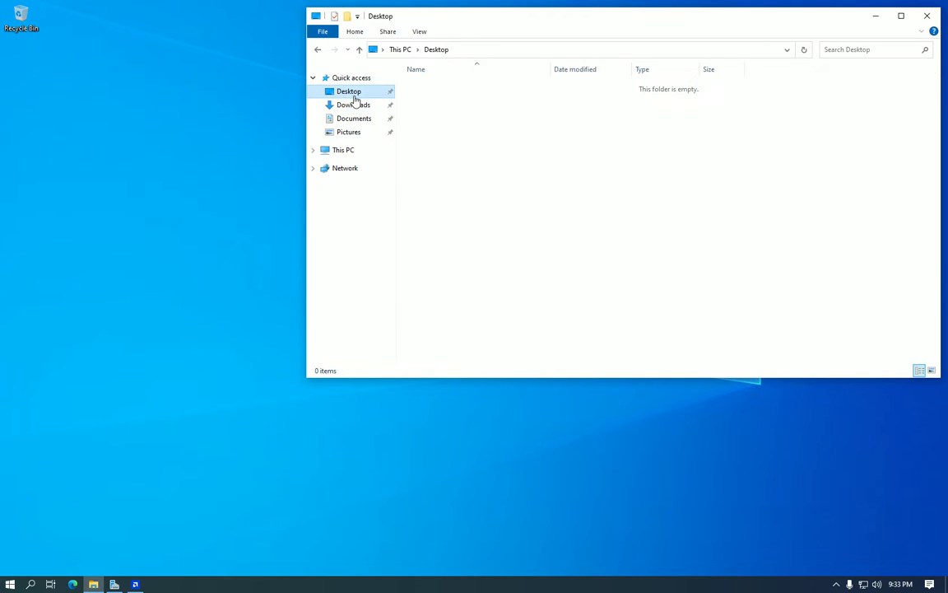
click(356, 104)
double_click(463, 102)
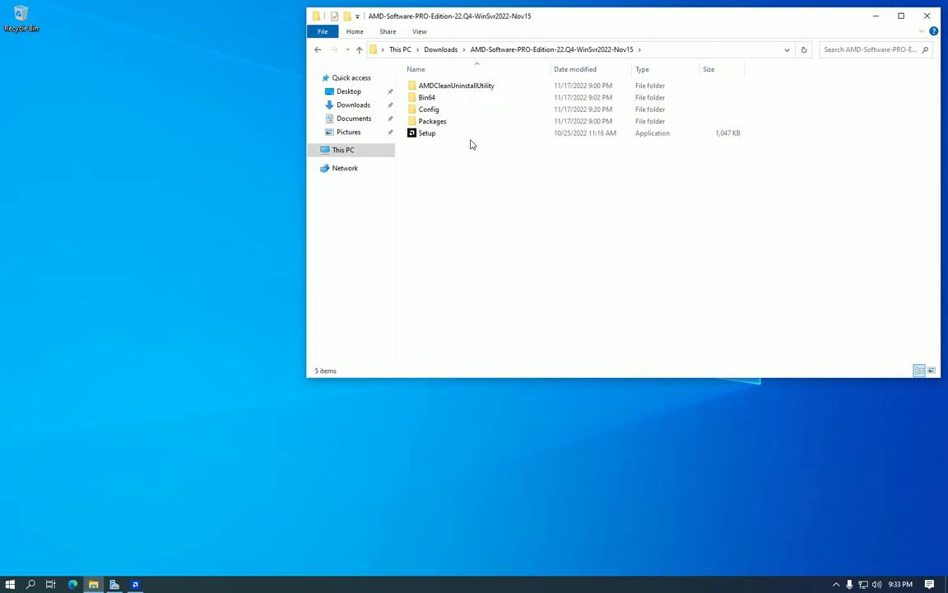
click(480, 133)
click(433, 50)
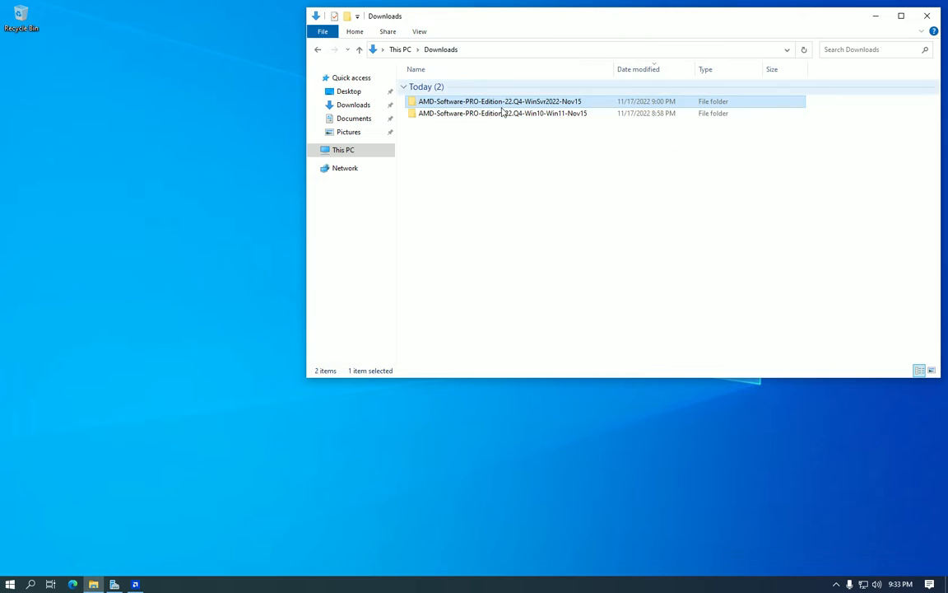
double_click(503, 116)
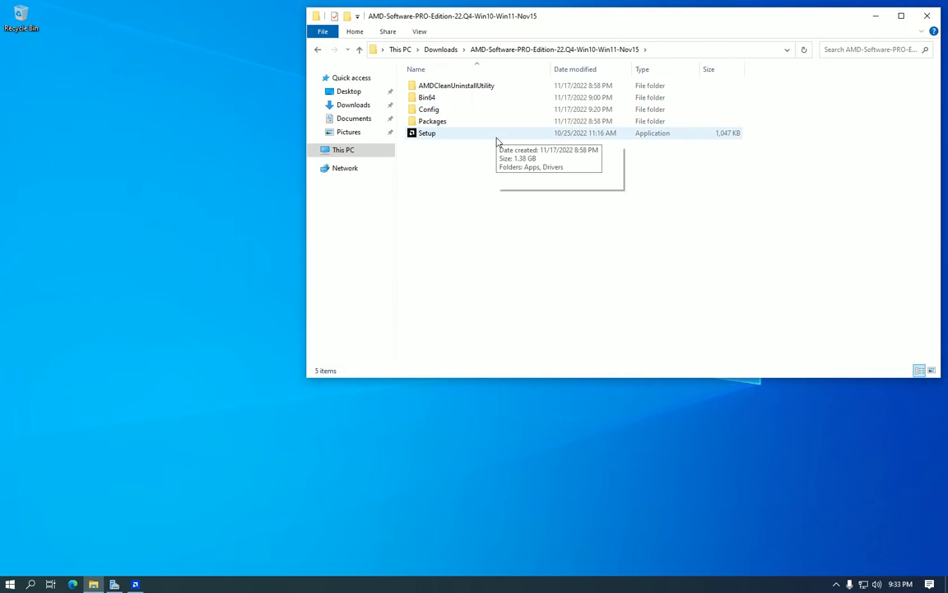
double_click(497, 136)
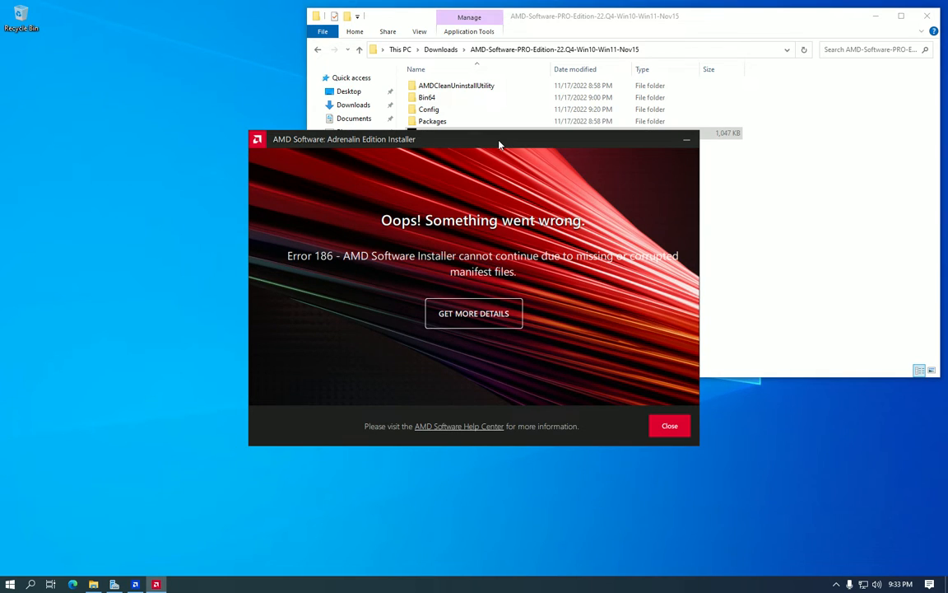
click(663, 424)
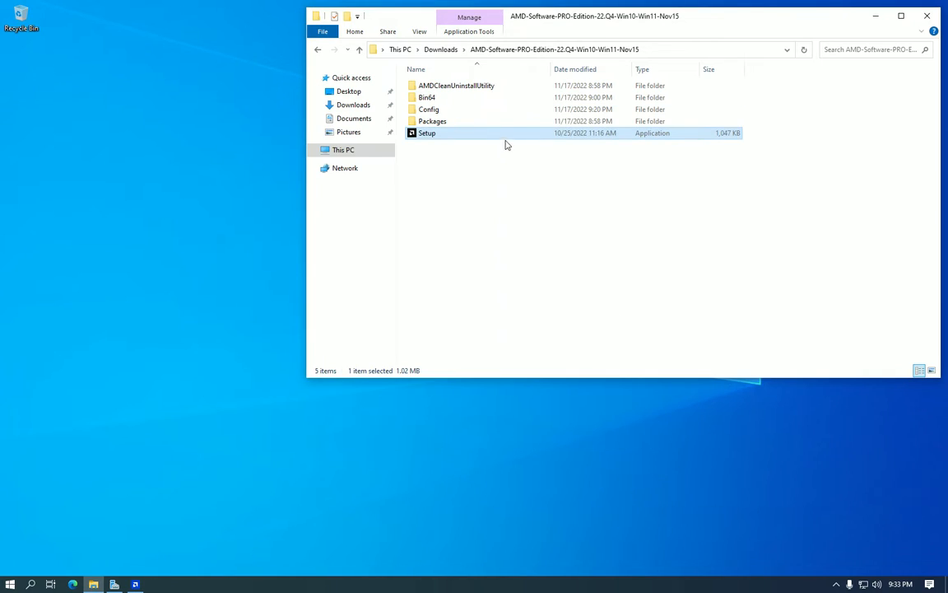
Step: Check the file properties of InstallManifest.json in the Win10-Win11 package's Config folder
double_click(494, 110)
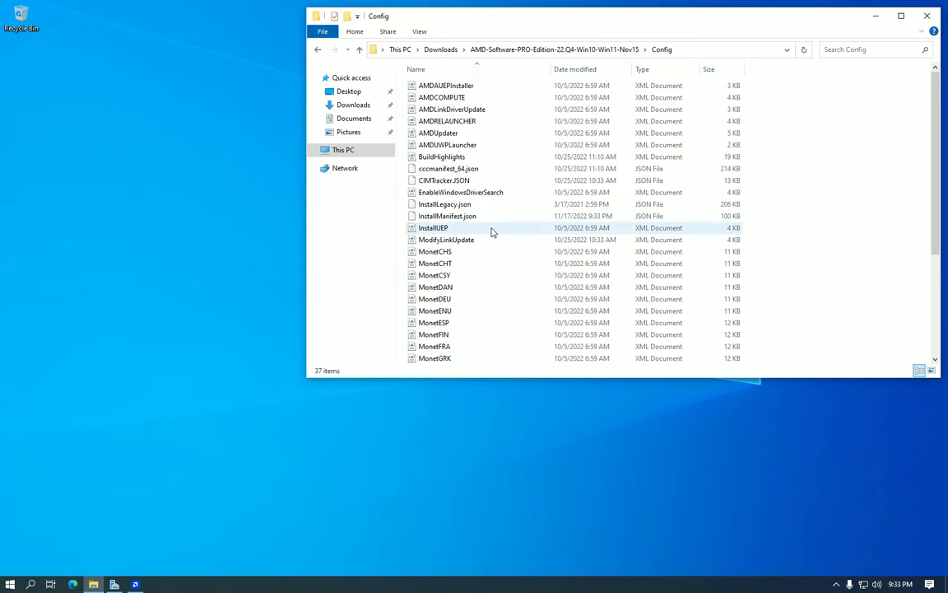
right_click(492, 216)
click(525, 368)
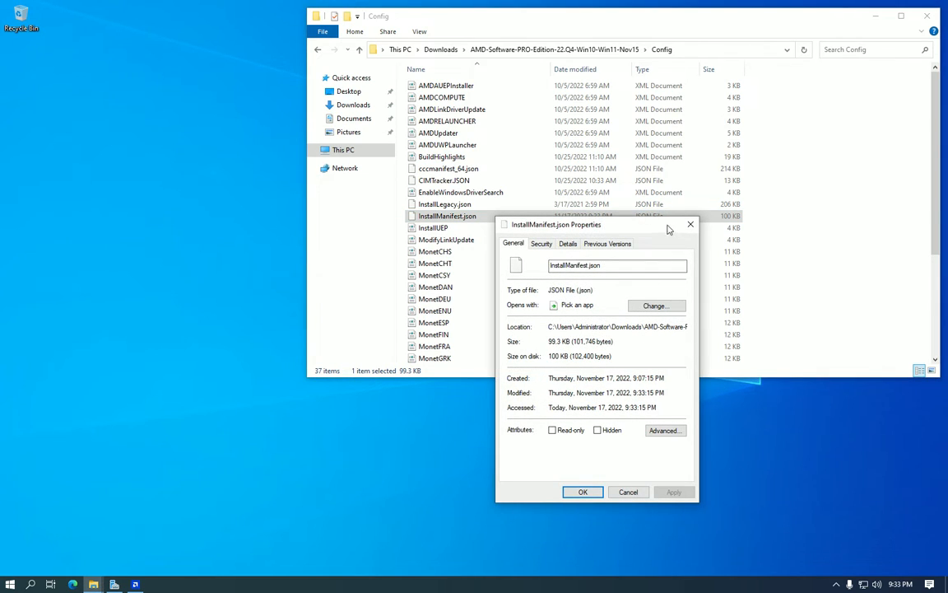
click(691, 224)
Step: Try running Setup from the AMD-Software-PRO-Edition-22.Q4-WinSvr2022-Nov15 folder in Downloads, and close the installer
click(438, 52)
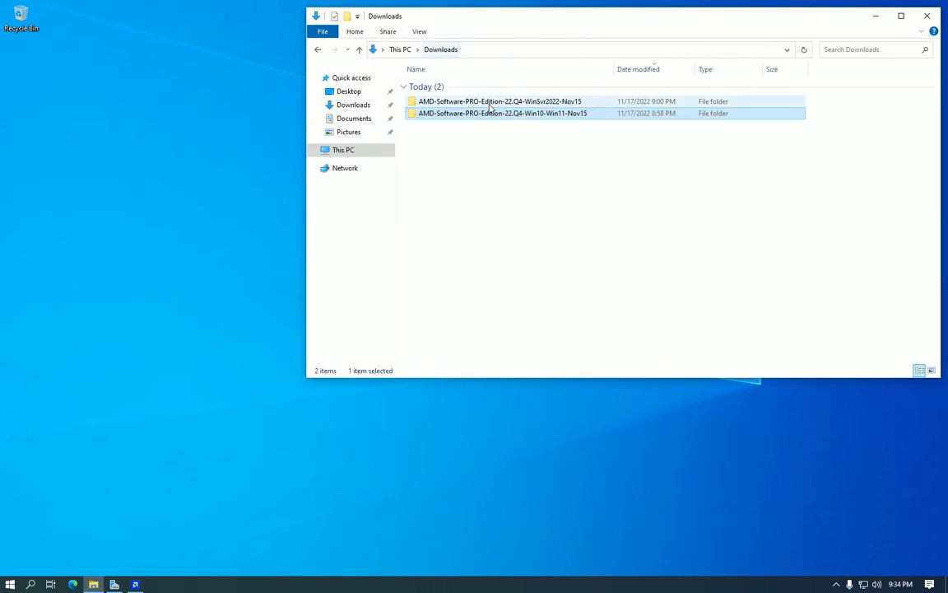
double_click(494, 111)
double_click(499, 135)
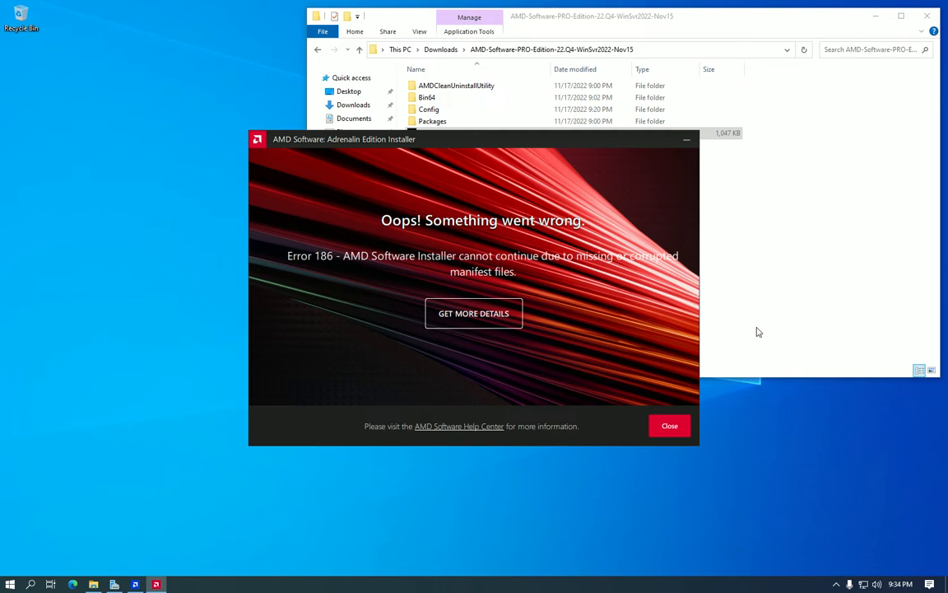
click(678, 426)
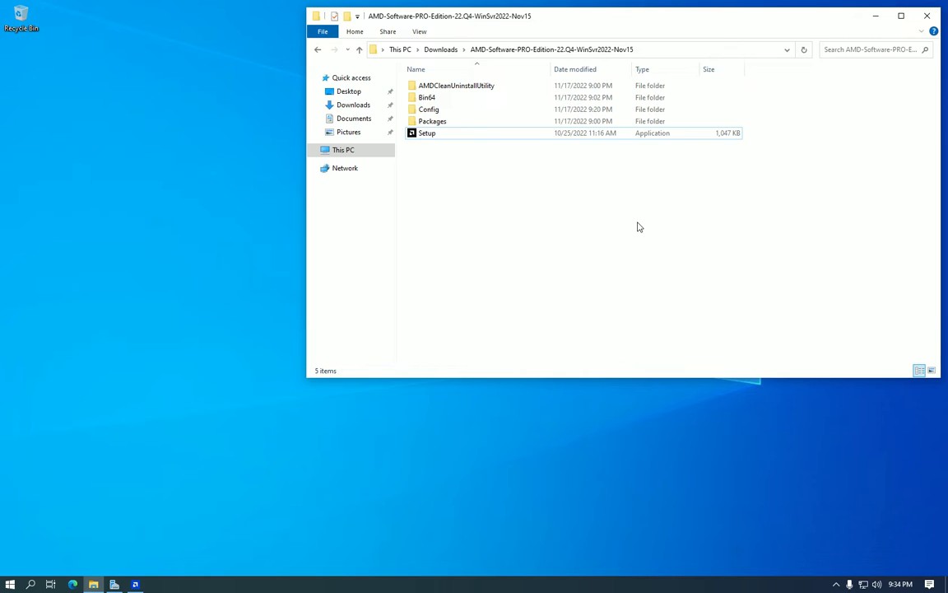
Step: Open InstallManifest.json from the WinSvr2022 package's Config folder in Notepad
double_click(526, 113)
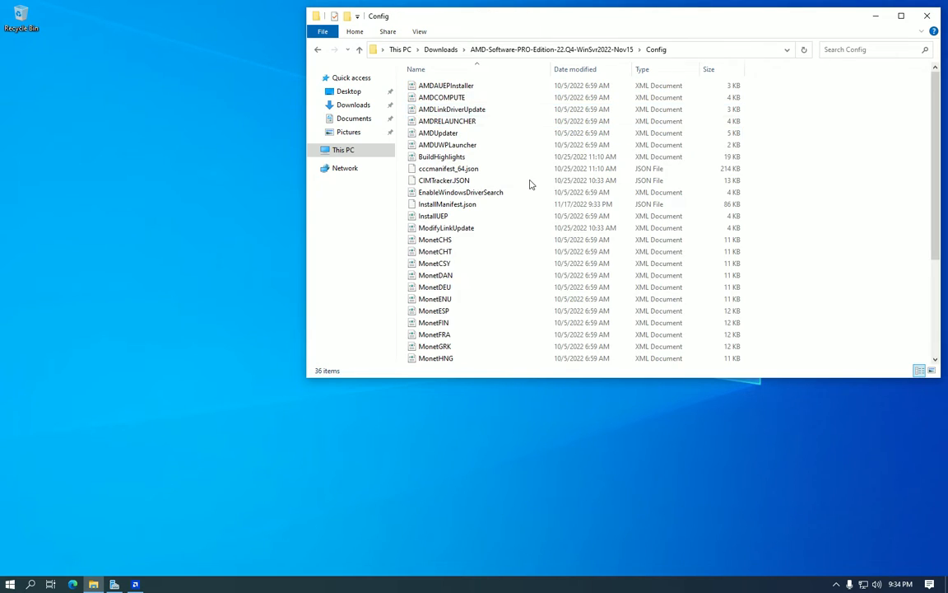
right_click(519, 206)
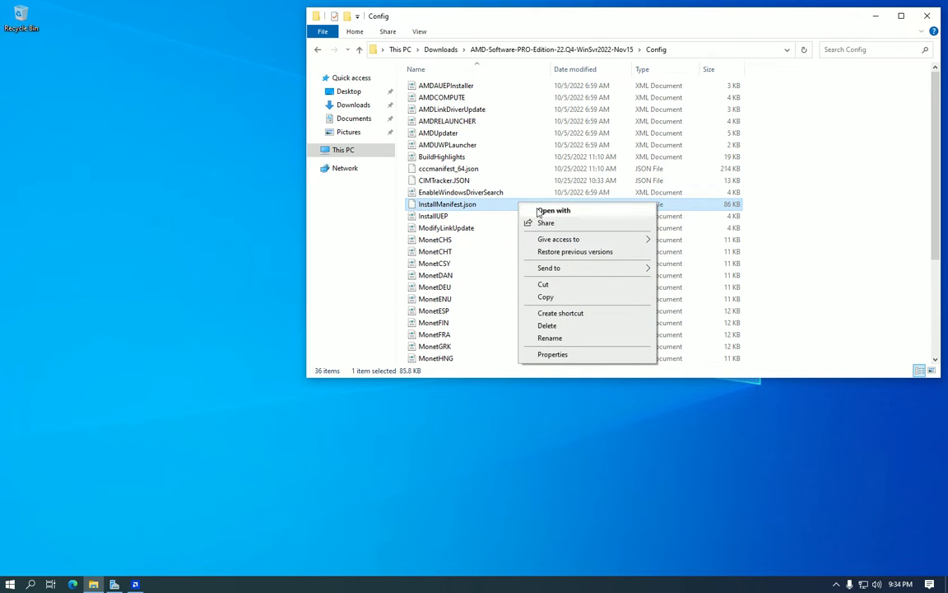
click(537, 210)
click(485, 249)
click(481, 198)
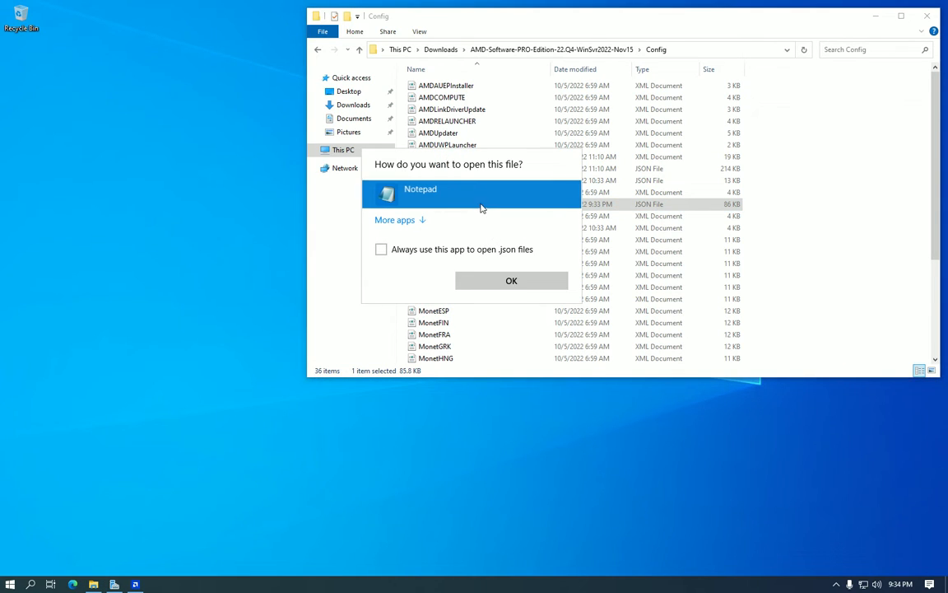
click(514, 283)
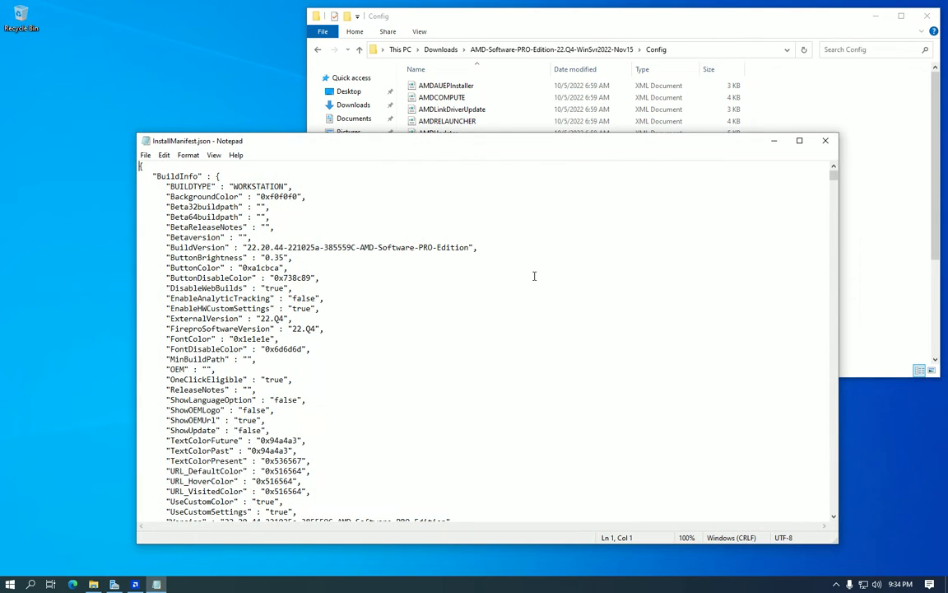
Step: Search the manifest downward for OSCheck and copy the complete bracketed OSCheck list from the Order 772 block
key(ctrl+f)
key(Return)
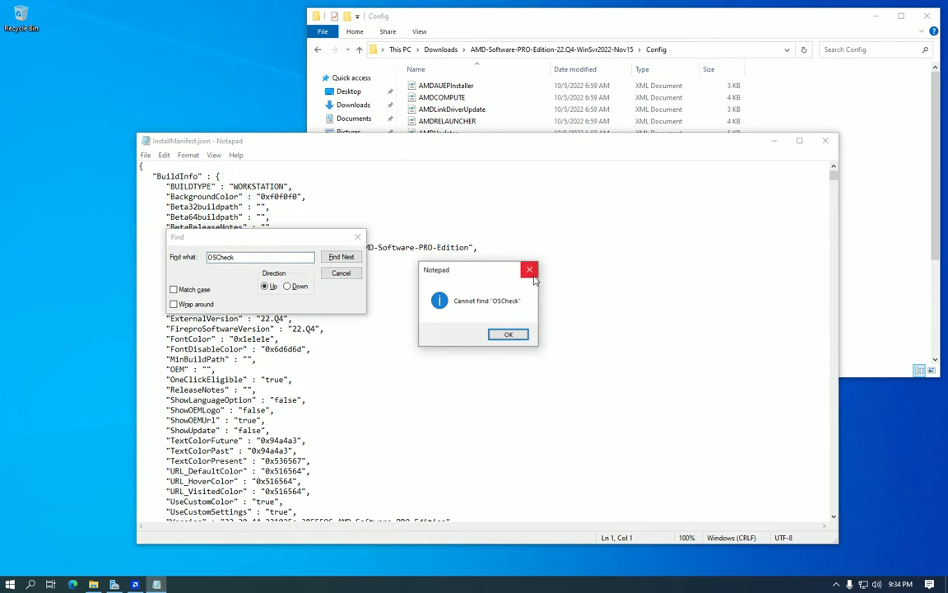
click(478, 242)
click(287, 286)
click(340, 257)
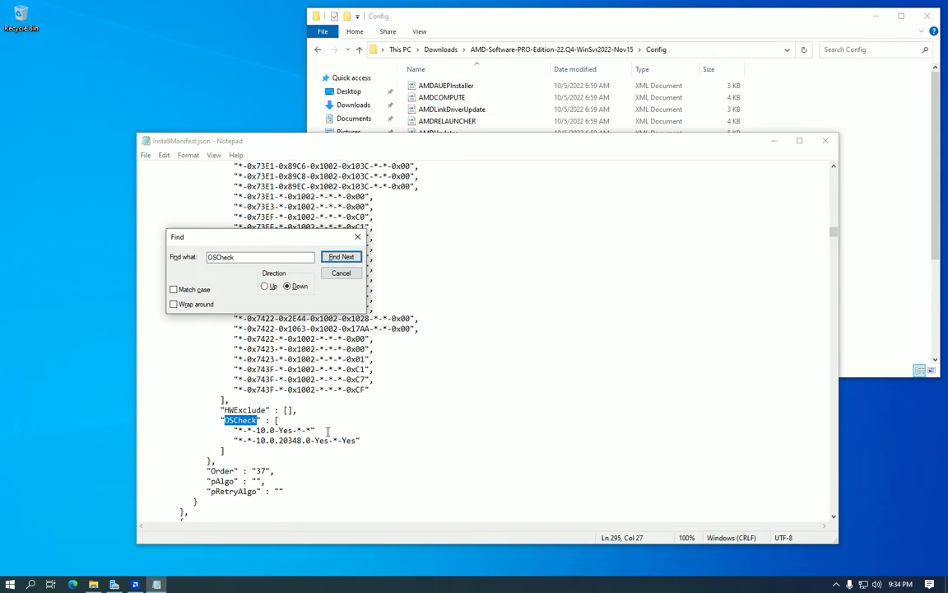
click(333, 257)
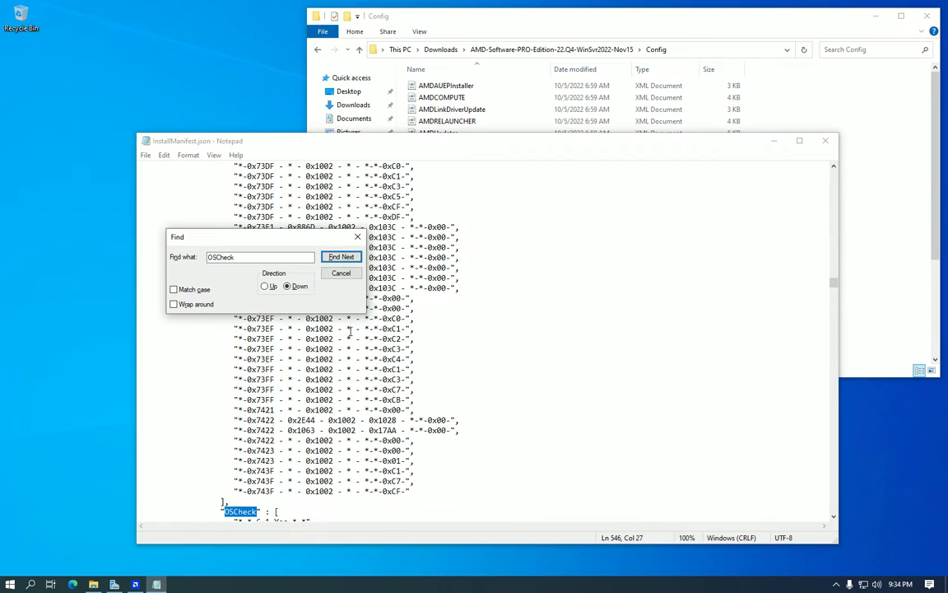
scroll(350, 323, down, 4)
drag(319, 429, 358, 436)
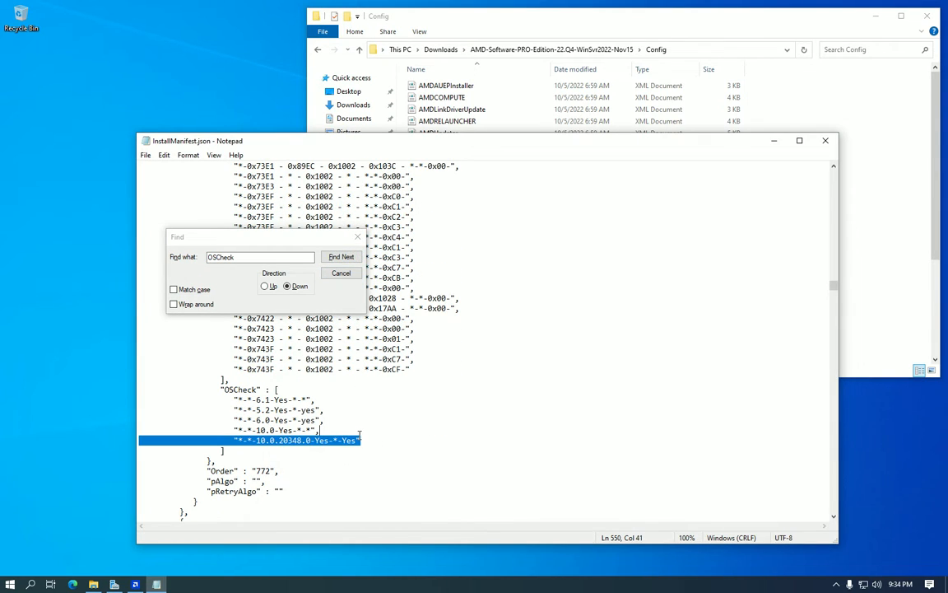
drag(277, 389, 235, 451)
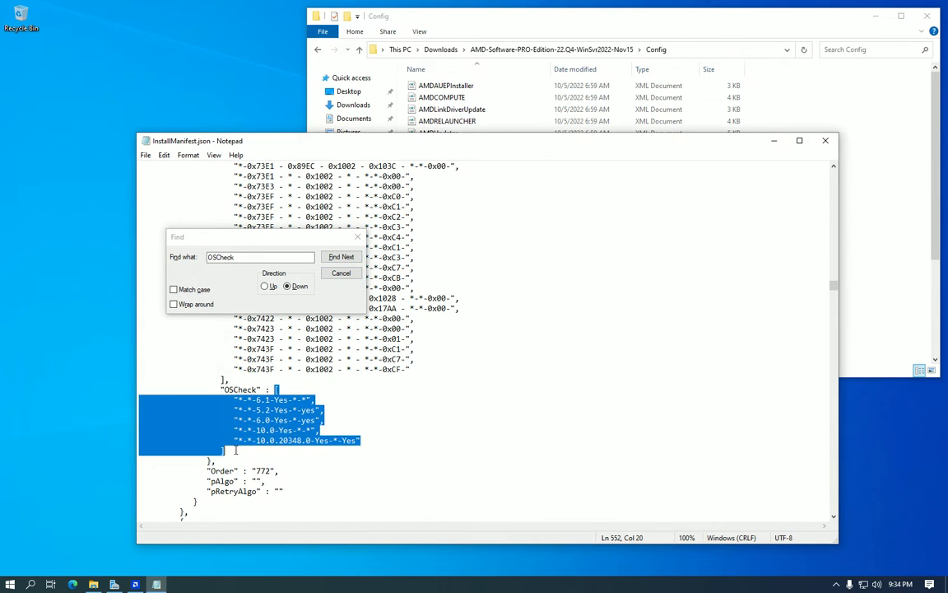
Step: Search back up to the Order 37 block and replace its OSCheck list with the copied 6.1, 5.2, 6.0, 10.0 and 10.0.20348.0 entries
click(264, 285)
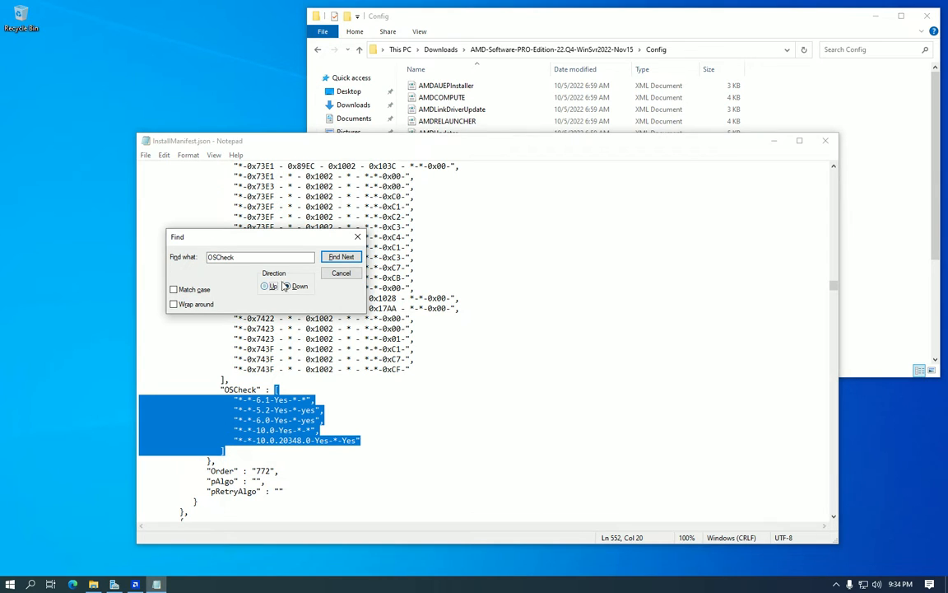
click(338, 257)
click(338, 259)
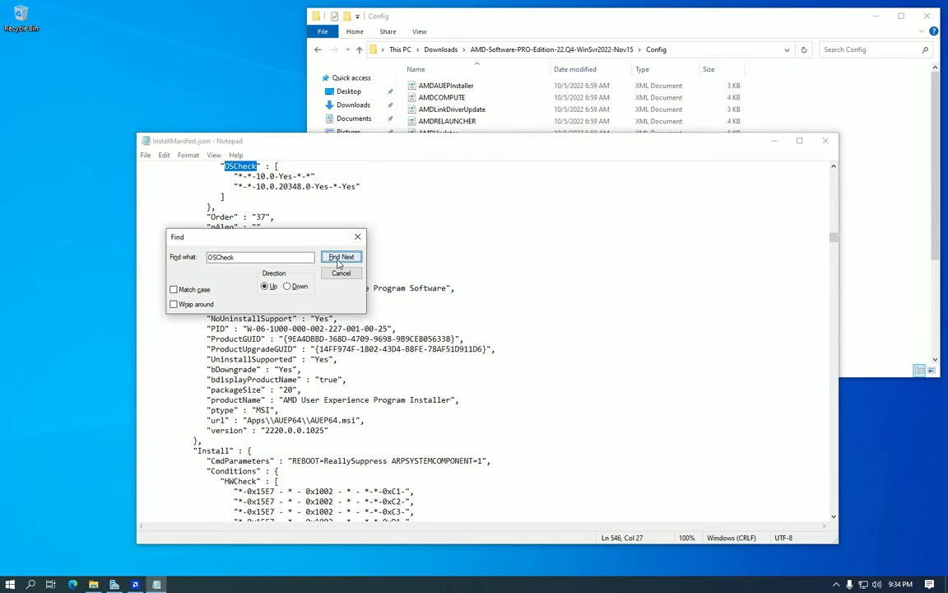
scroll(331, 369, up, 1)
scroll(329, 368, up, 7)
scroll(276, 414, down, 1)
drag(225, 409, 273, 380)
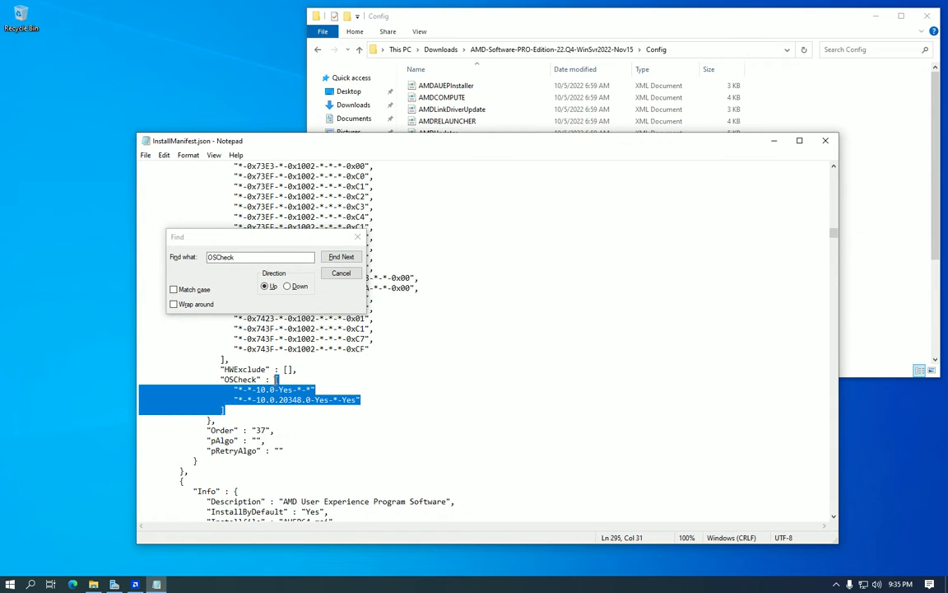
text([                      "*-*-6.1-Yes-*-*",                      "*-*-5.2-Yes-*-yes",                      "*-*-6.0-Yes-*-yes",                      "*-*-10.0-Yes-*-*",                      "*-*-10.0.20348.0-Yes-*-Yes"                   ])
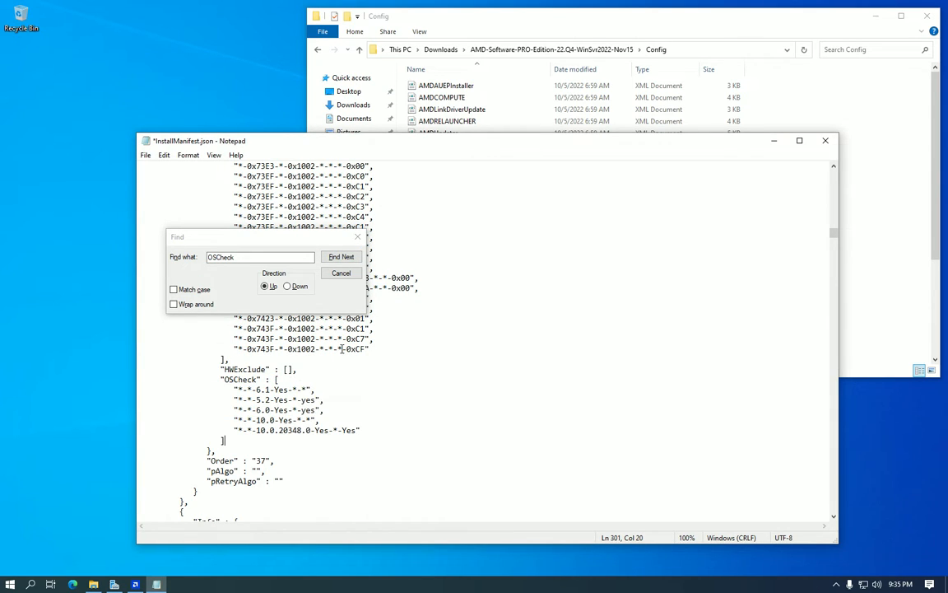
Step: Search for OSCheck upward and downward through the manifest to examine the remaining OSCheck lists
click(350, 259)
click(351, 259)
key(Return)
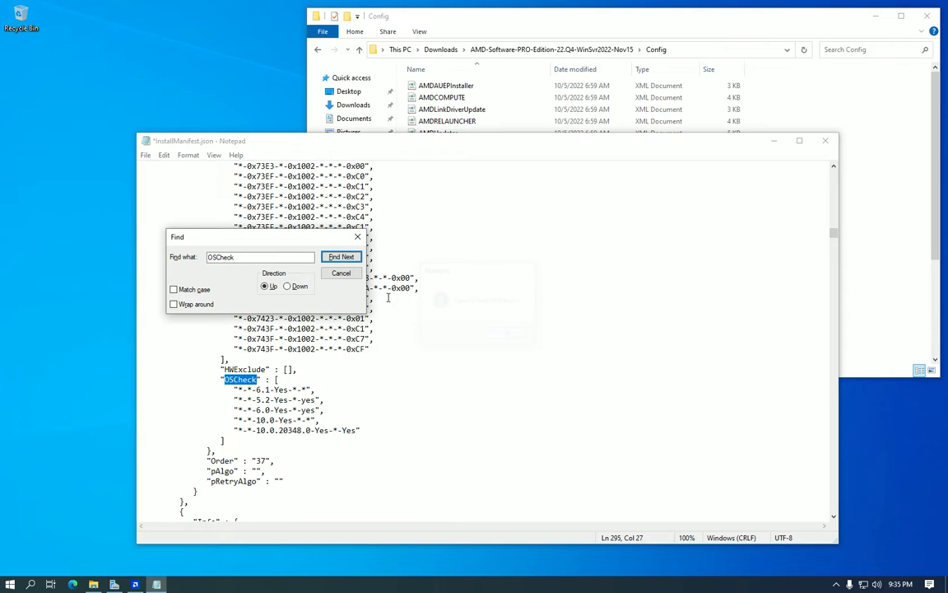
click(298, 287)
click(335, 256)
click(335, 257)
scroll(353, 329, down, 3)
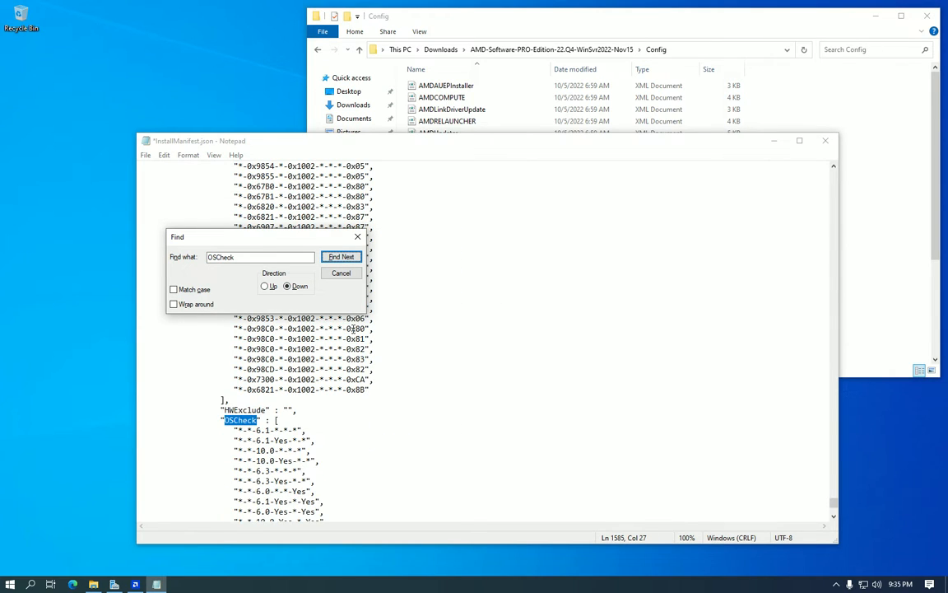
scroll(354, 329, down, 4)
click(341, 256)
key(Return)
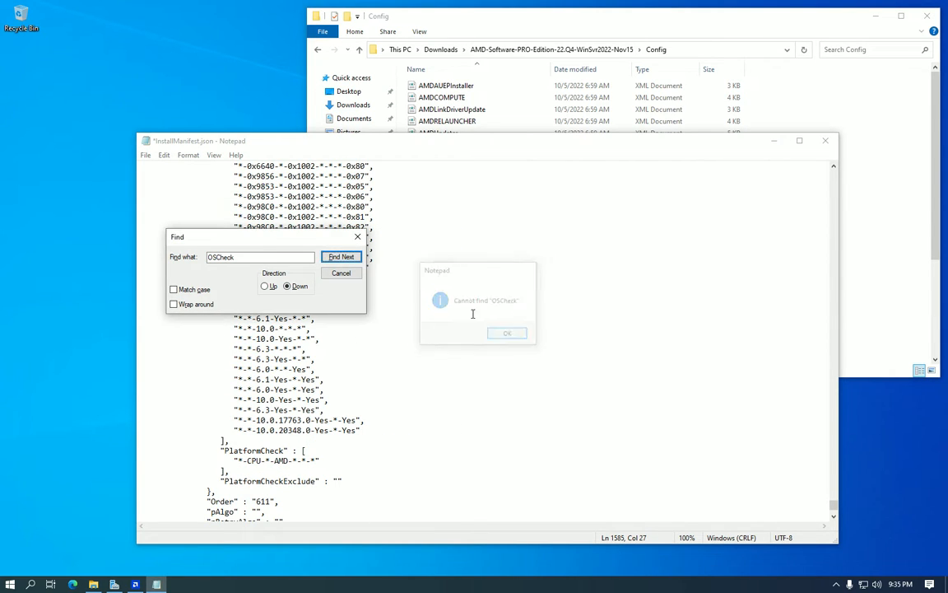
Step: Save the WinSvr2022 InstallManifest.json and close the Find dialog and the manifest
key(Escape)
key(ctrl+s)
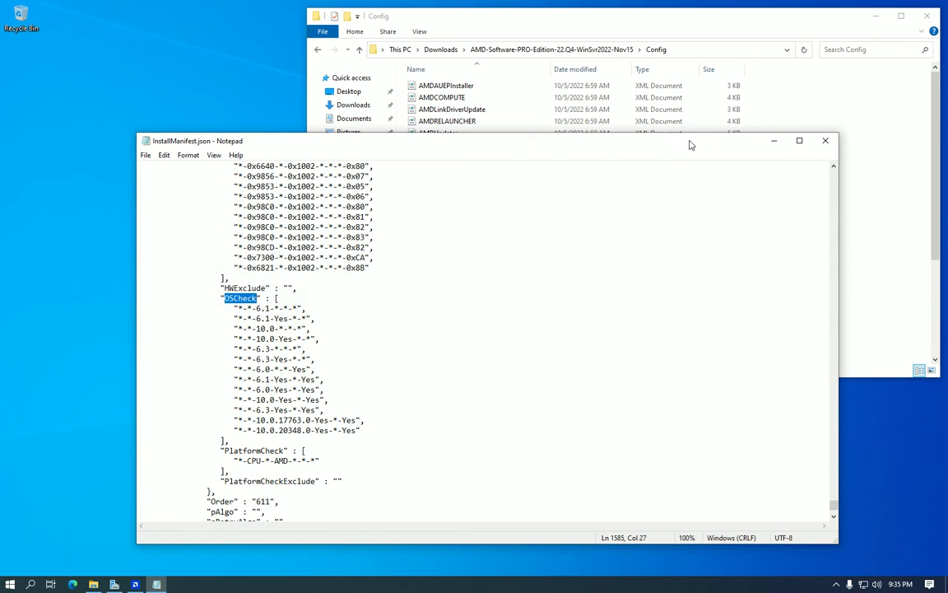
click(824, 141)
Step: Run Setup from the AMD-Software-PRO-Edition-22.Q4-WinSvr2022-Nov15 folder and move the installer window off the file list
click(559, 49)
double_click(496, 134)
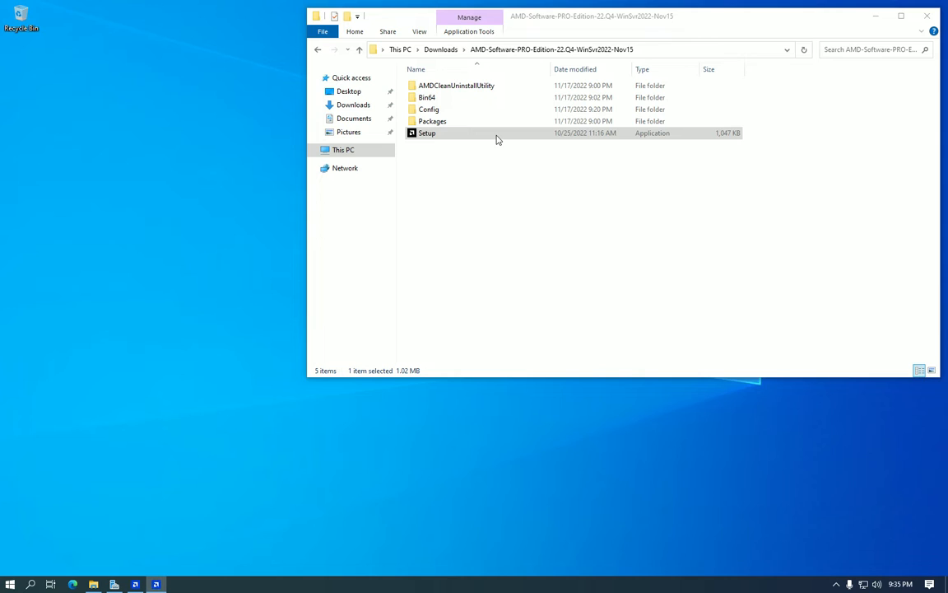
drag(496, 137, 340, 66)
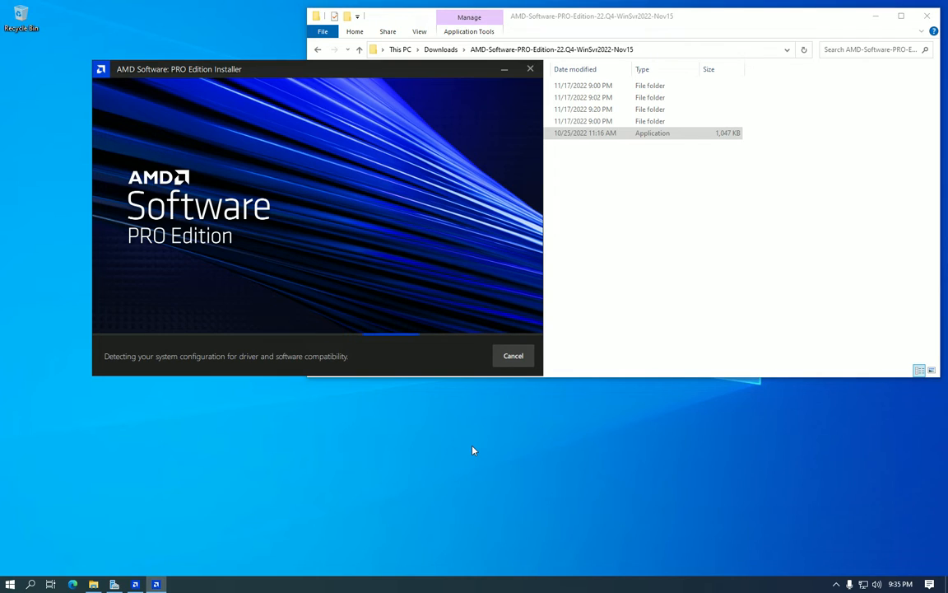
Step: Open the Config folder of the AMD-Software-PRO-Edition-22.Q4-Win10-Win11-Nov15 package in Downloads
click(655, 202)
click(443, 49)
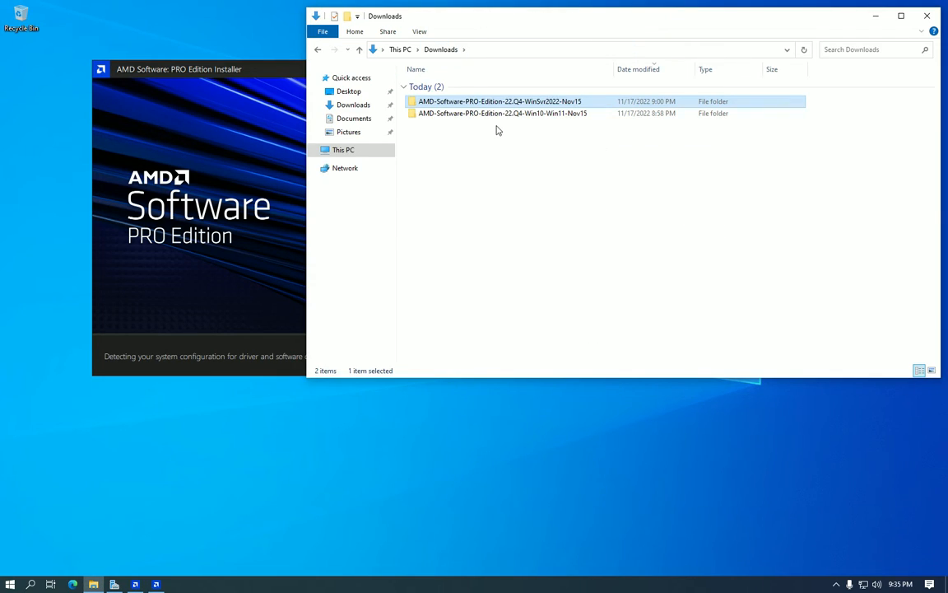
double_click(496, 117)
double_click(496, 110)
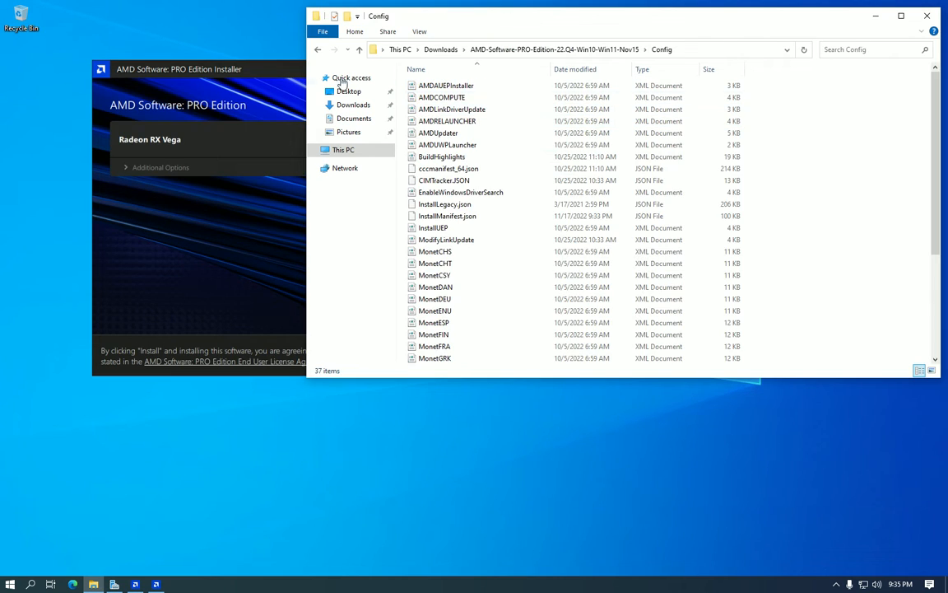
Step: Bring the AMD Software: PRO Edition Installer into view and exit it without installing
drag(209, 72, 150, 128)
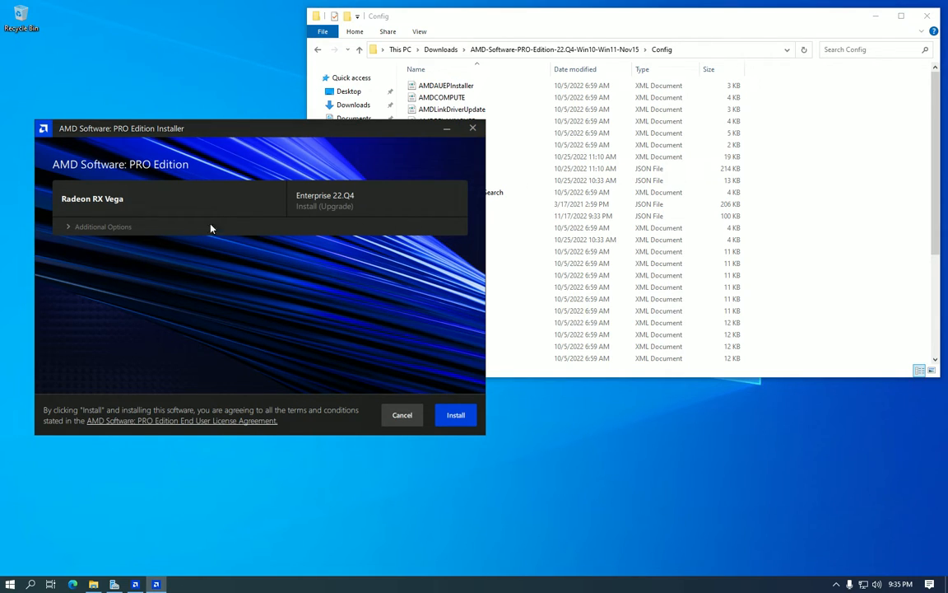
click(472, 128)
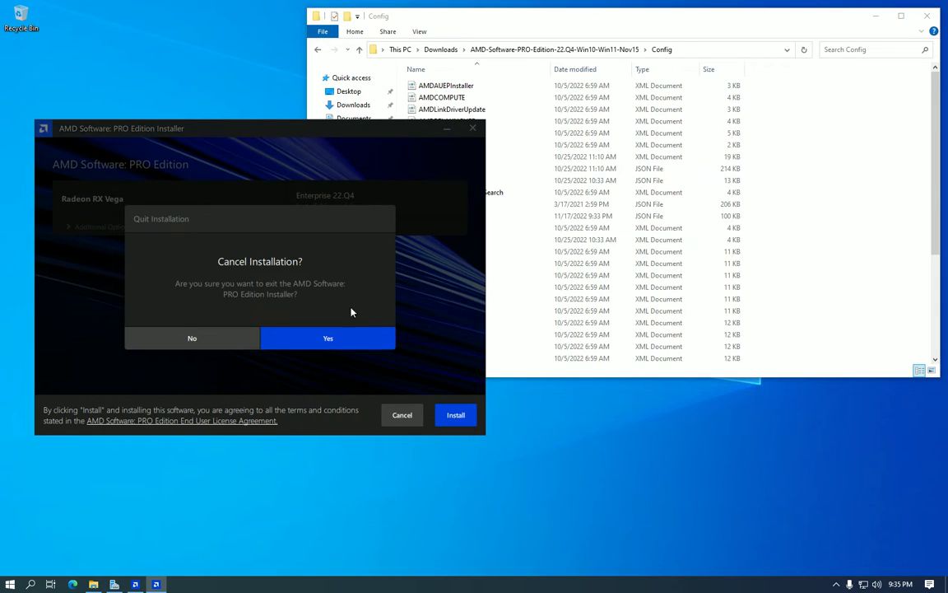
click(328, 337)
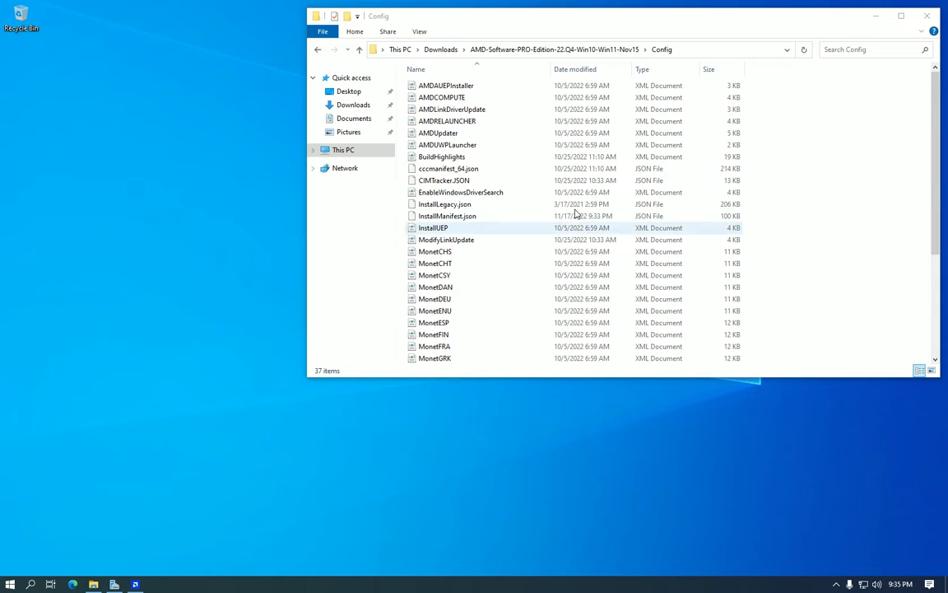
Step: Open the Win10-Win11 package's InstallManifest.json in Notepad
right_click(505, 217)
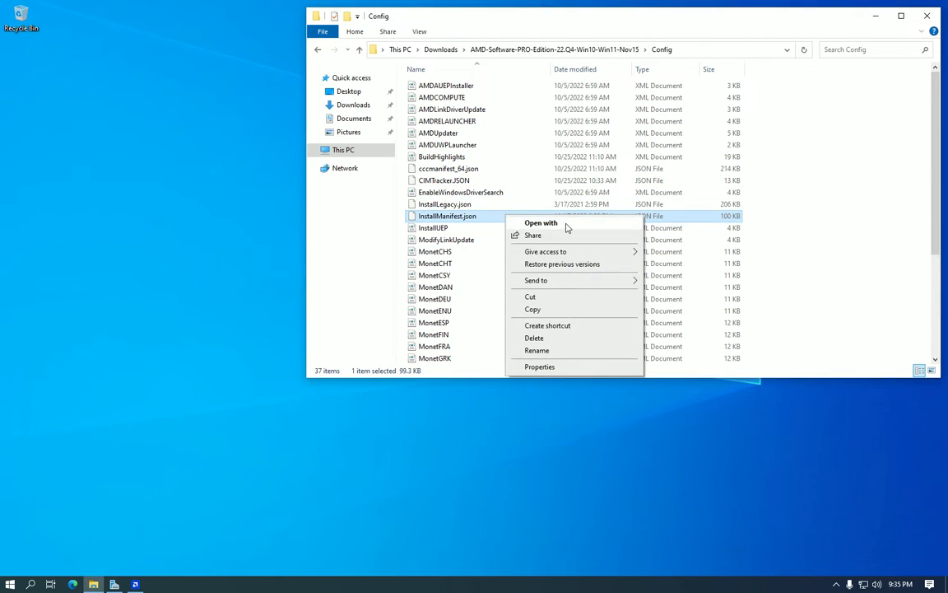
click(543, 223)
click(451, 250)
double_click(439, 196)
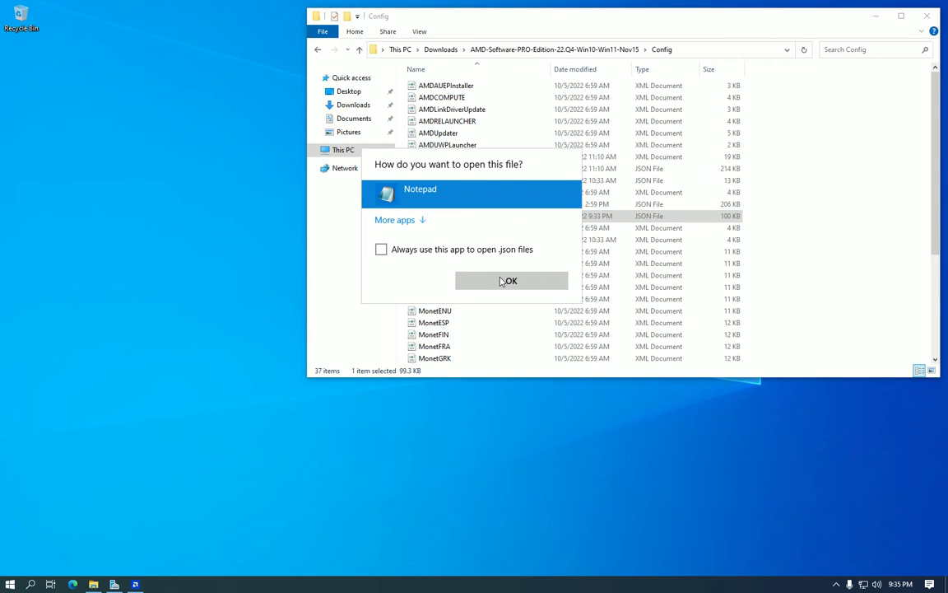
Step: Find OSCheck and replace the Order 37 block's list with the copied 6.1, 5.2, 6.0, 10.0 and 10.0.20348.0 entries
key(ctrl+f)
text(0)
text(SChe)
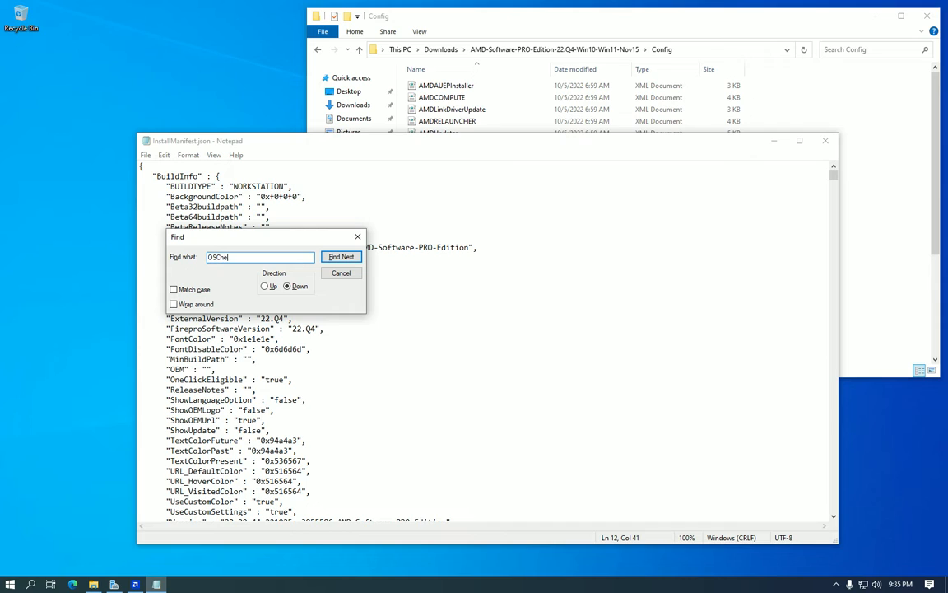
text(ck)
key(Return)
scroll(493, 276, down, 3)
drag(278, 421, 229, 449)
text([ "*-*-6.1-Yes-*-*", "*-*-5.2-Yes-*-yes", "*-*-6.0-Yes-*-yes", "*-*-10.0-Yes-*-*", "*-*-10.0.20348.0-Yes-*-Yes" ])
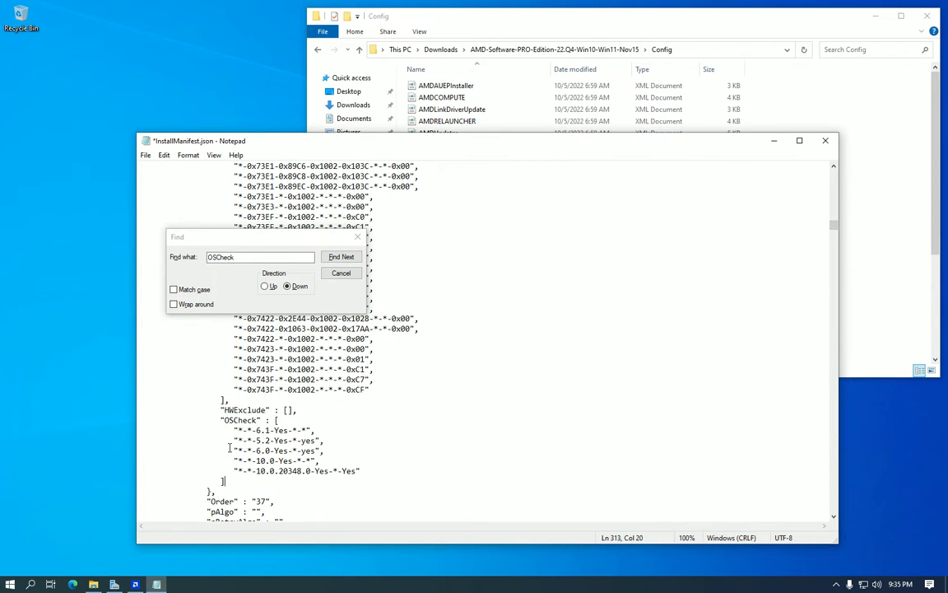
Step: Find the OSCheck list in the HDAUDIO driver's Order 40 block and replace it with the copied five-entry list
scroll(293, 317, down, 1)
click(342, 260)
click(341, 259)
click(341, 259)
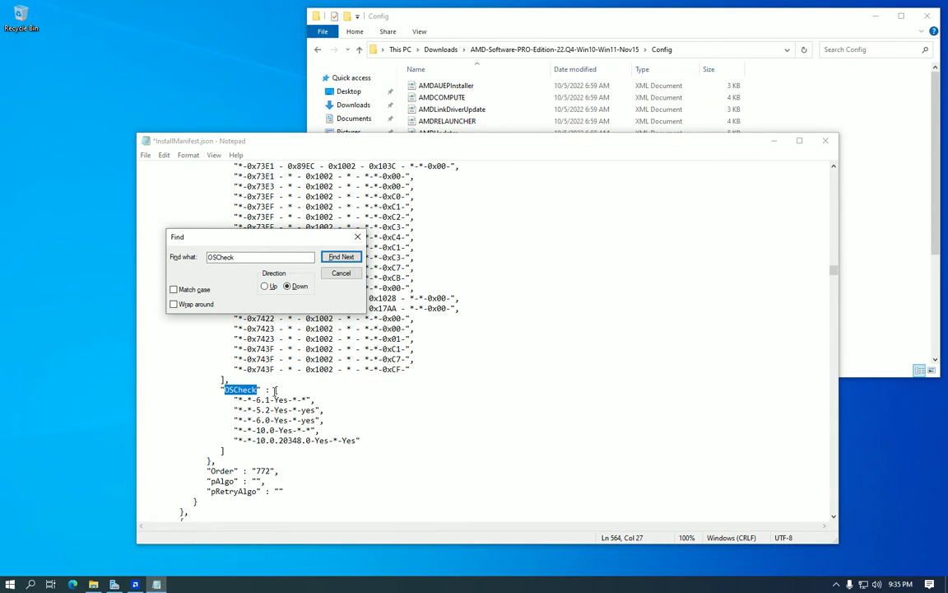
click(340, 259)
scroll(272, 386, down, 4)
drag(275, 390, 224, 419)
text([ "*-*-6.1-Yes-*-*", "*-*-5.2-Yes-*-yes", "*-*-6.0-Yes-*-yes", "*-*-10.0-Yes-*-*", "*-*-10.0.20348.0-Yes-*-Yes")
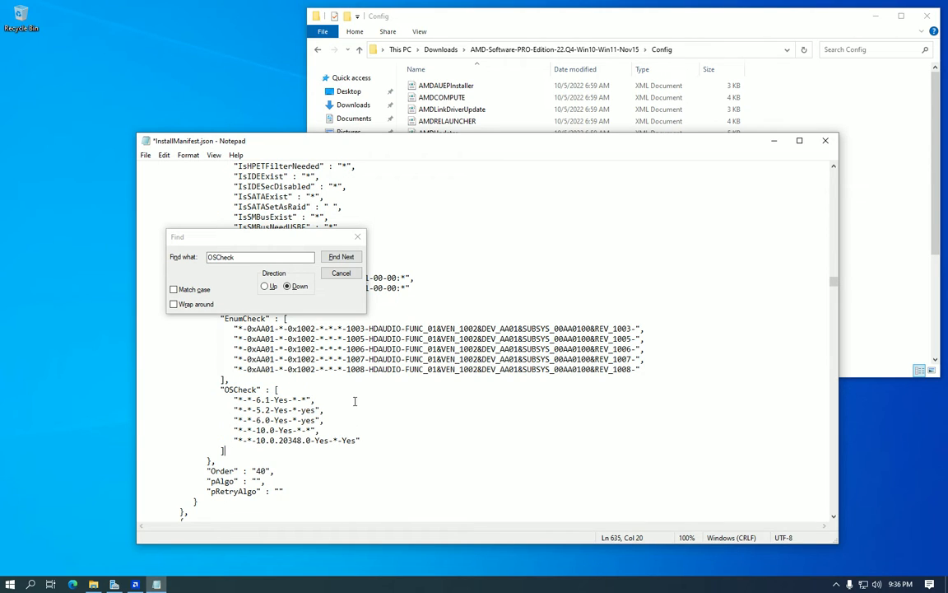
Step: Replace the AMD Navi UCSI Driver's OSCheck list in the Order 327 block with the copied five-entry list
click(341, 257)
scroll(329, 410, down, 3)
scroll(255, 404, down, 1)
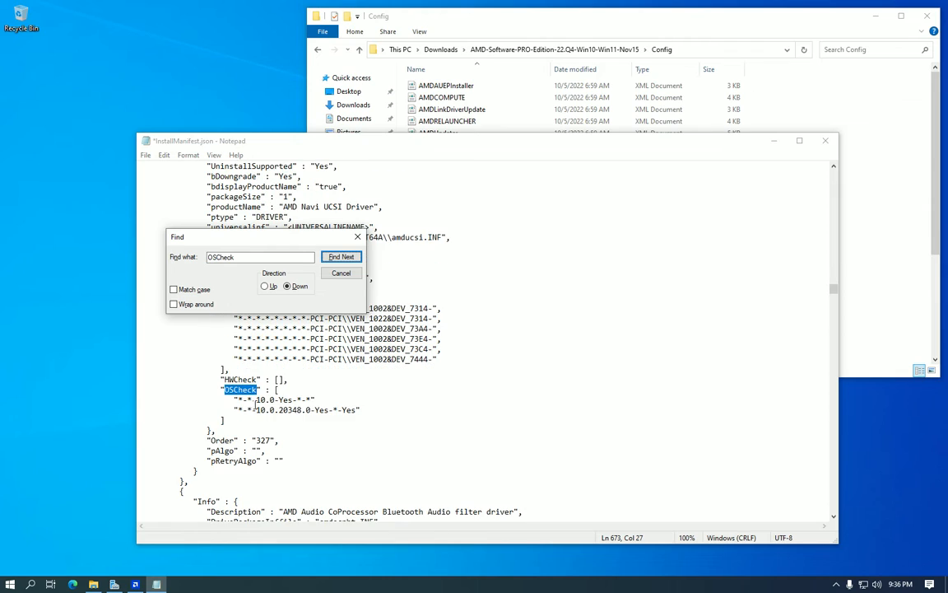
drag(276, 390, 229, 422)
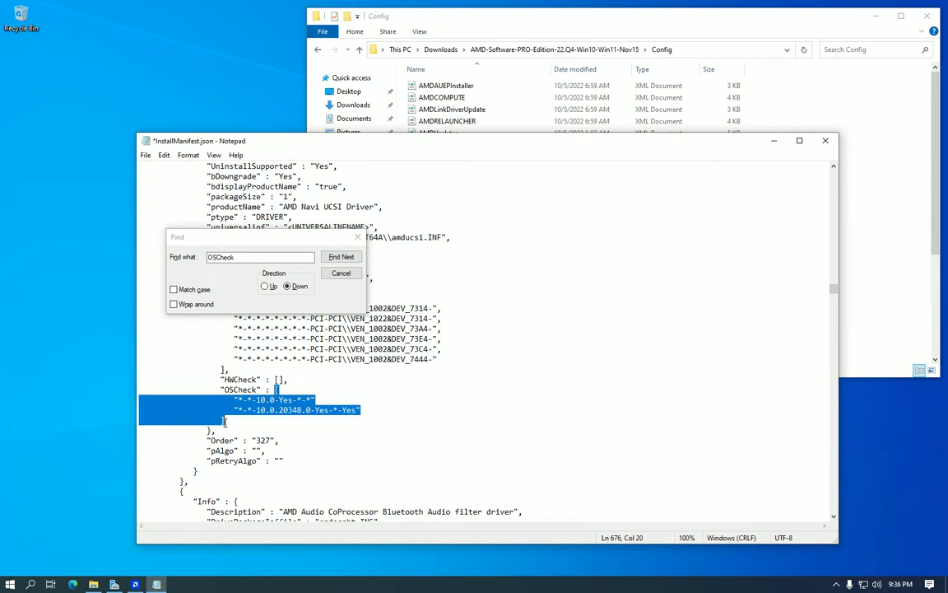
text([ "*-*-6.1-Yes-*-*", "*-*-5.2-Yes-*-yes", "*-*-6.0-Yes-*-yes", "*-*-10.0-Yes-*-*", "*-*-10.0.20348.0-Yes-*-Yes")
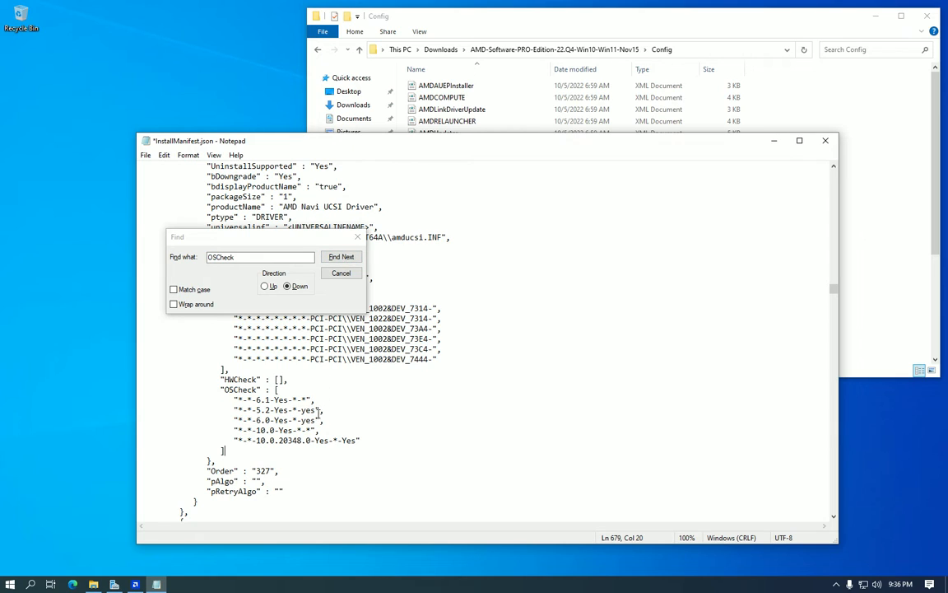
Step: Find the OSCheck list in the amdacpbt.INF filter driver's Order 50 block and replace it with the copied five-entry list
click(343, 262)
click(343, 262)
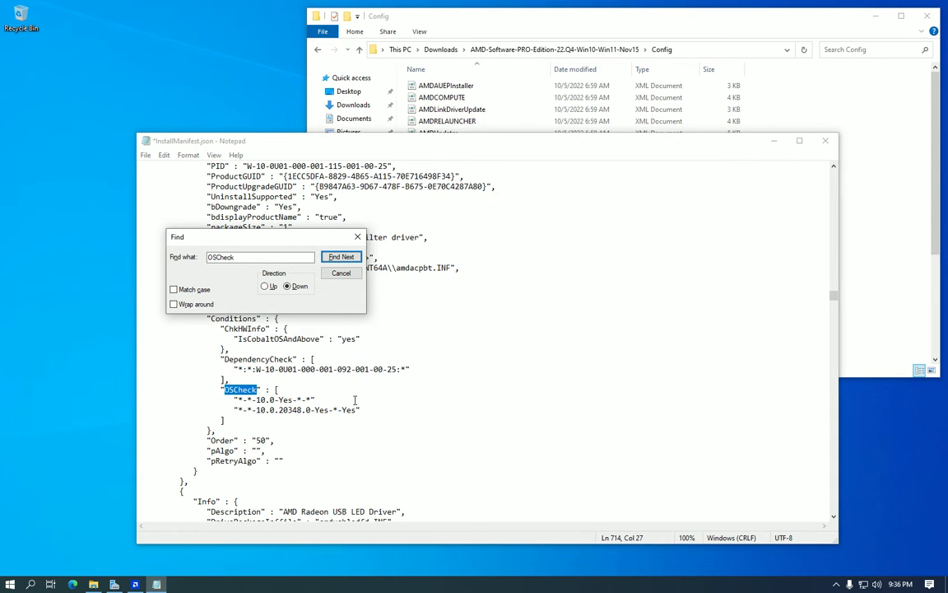
click(276, 389)
drag(276, 389, 238, 420)
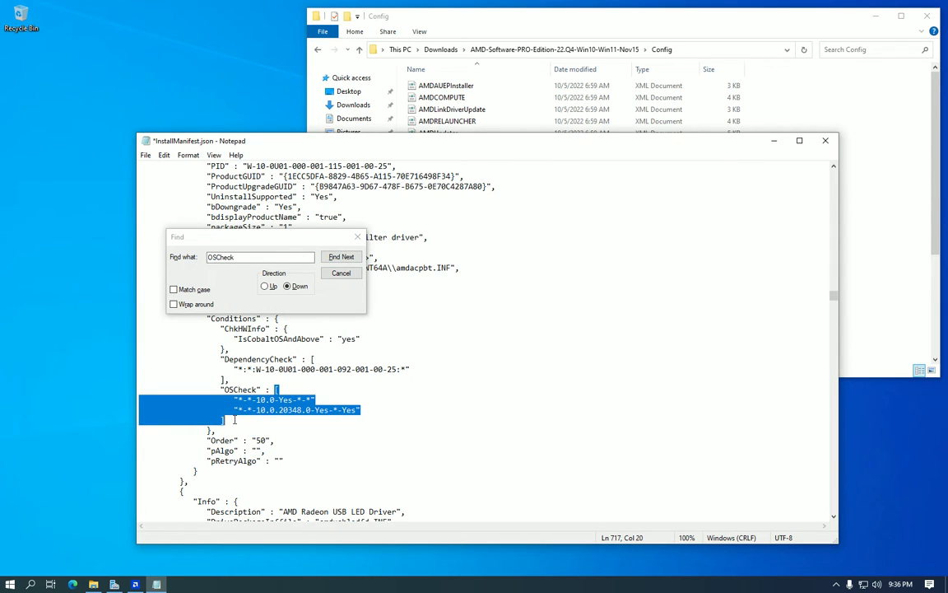
text([                     "*-*-6.1-Yes-*-*",                     "*-*-5.2-Yes-*-yes",                     "*-*-6.0-Yes-*-yes",                     "*-*-10.0-Yes-*-*",                     "*-*-10.0.20348.0-Yes-*-Yes"                   ])
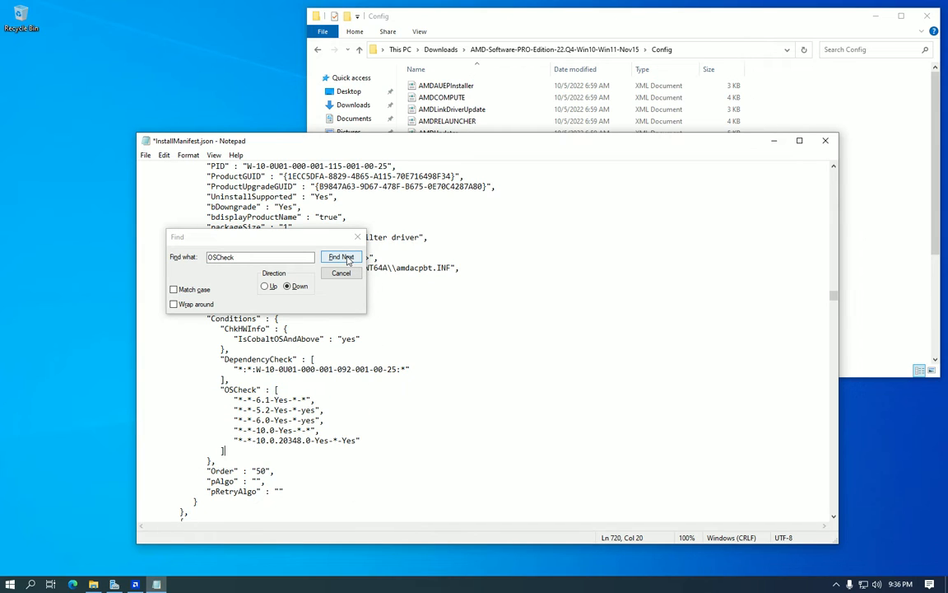
Step: Go through the following OSCheck occurrences in the manifest, examining the operating-system entries in each list
click(346, 259)
click(346, 258)
click(344, 258)
click(338, 257)
click(337, 257)
click(339, 258)
click(341, 257)
click(342, 259)
scroll(288, 419, down, 6)
scroll(288, 419, up, 3)
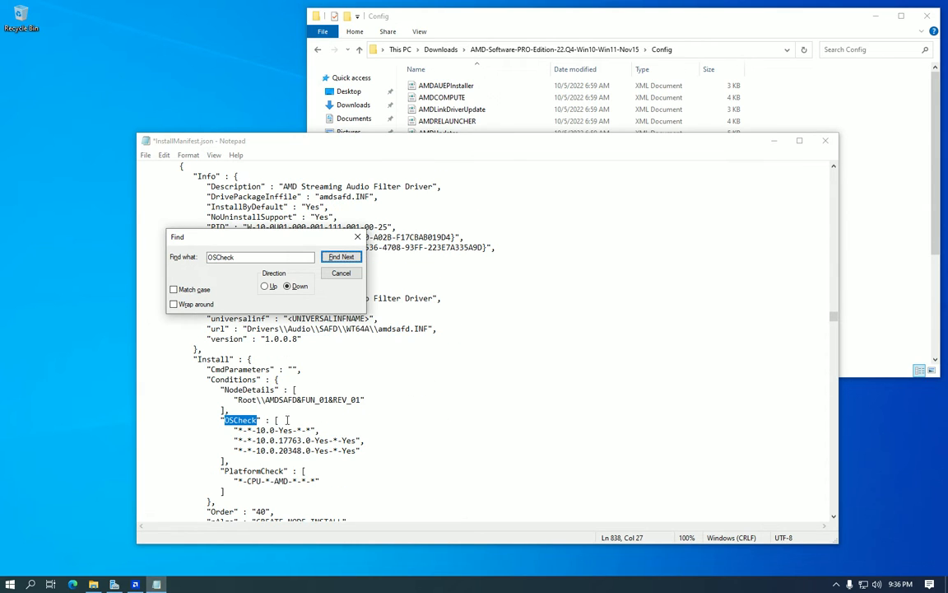
click(340, 256)
scroll(374, 262, down, 9)
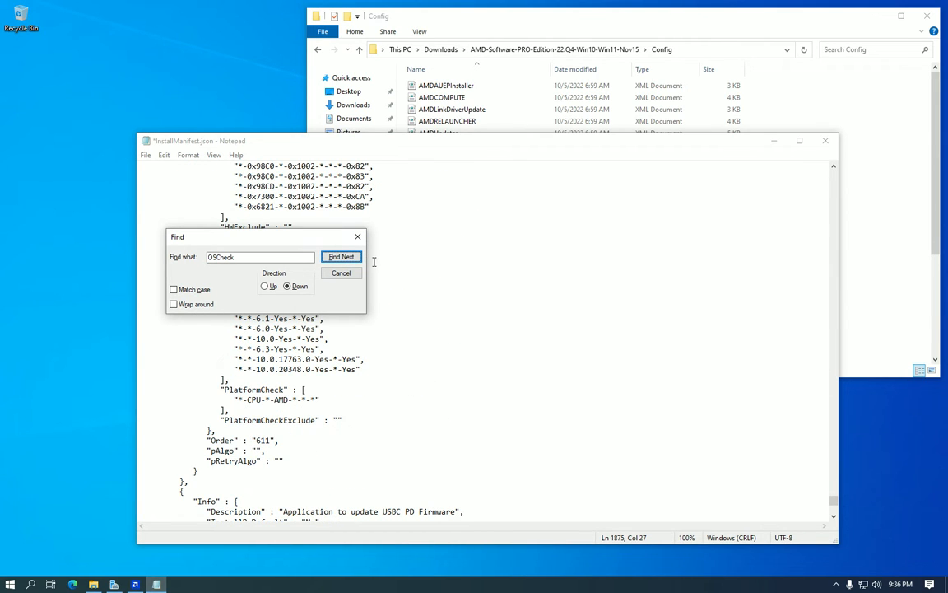
Step: Replace the USBC PD Firmware Updater's OSCheck list in the Order 780 block with the copied five-entry list, and save and close the manifest
click(341, 257)
scroll(329, 370, down, 4)
click(275, 379)
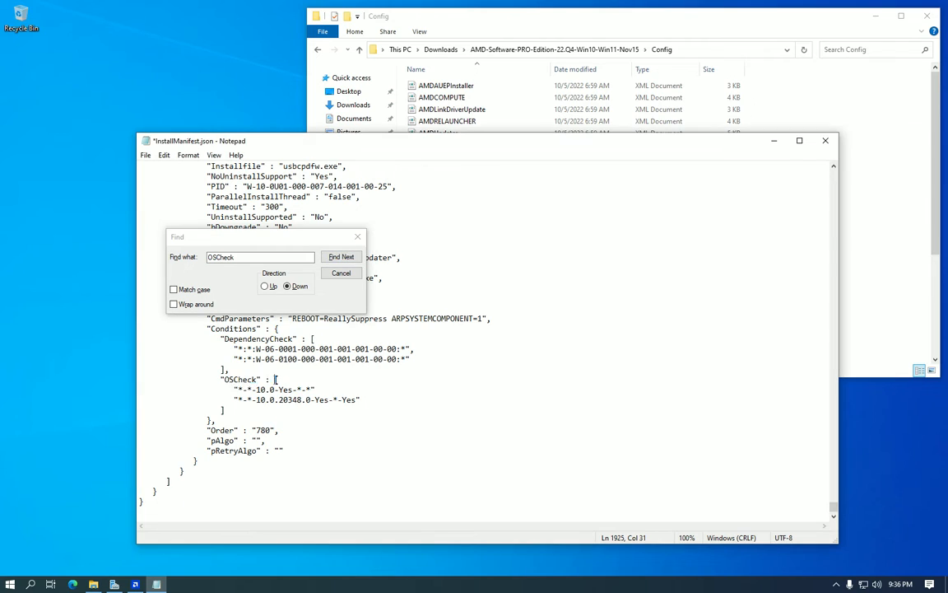
drag(276, 379, 230, 409)
text([                      "*-*-6.1-Yes-*-*",                      "*-*-5.2-Yes-*-yes",                      "*-*-6.0-Yes-*-yes",                      "*-*-10.0-Yes-*-*",                      "*-*-10.0.20348.0-Yes-*-Yes"                   ])
key(ctrl+s)
click(358, 237)
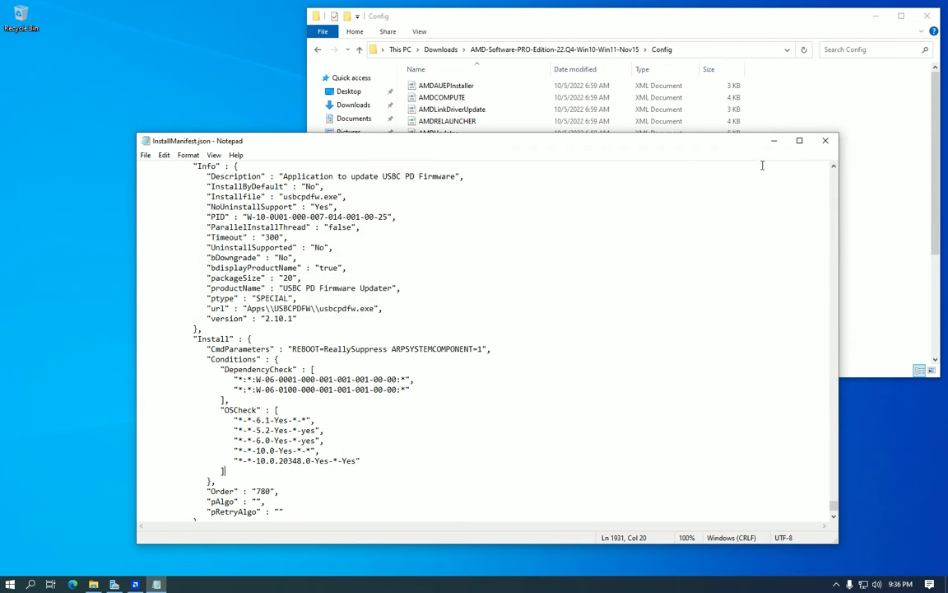
click(829, 145)
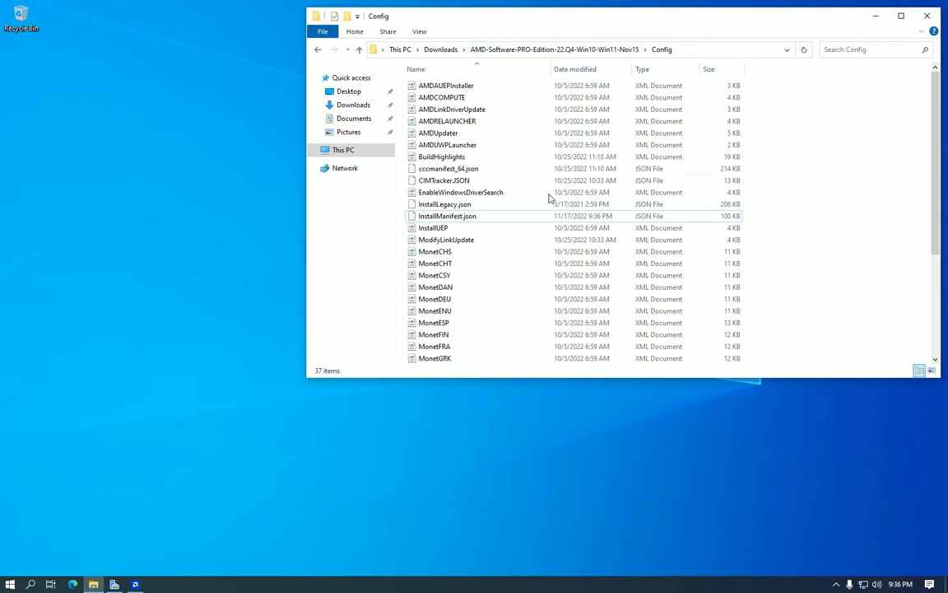
Step: Run Setup from the Win10-Win11 package folder to check the driver offered by the installer, and close it without installing
click(486, 51)
double_click(505, 133)
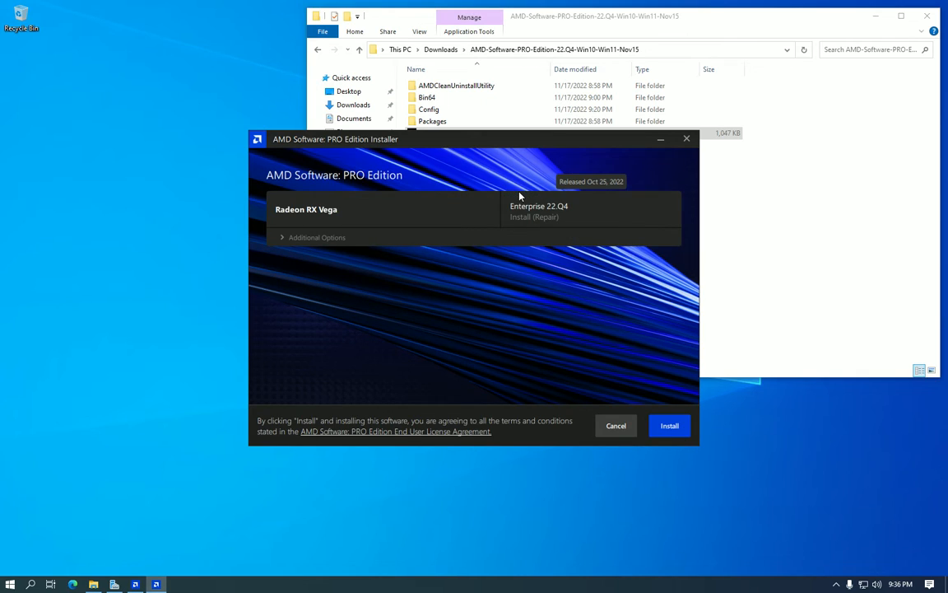
click(686, 138)
click(533, 351)
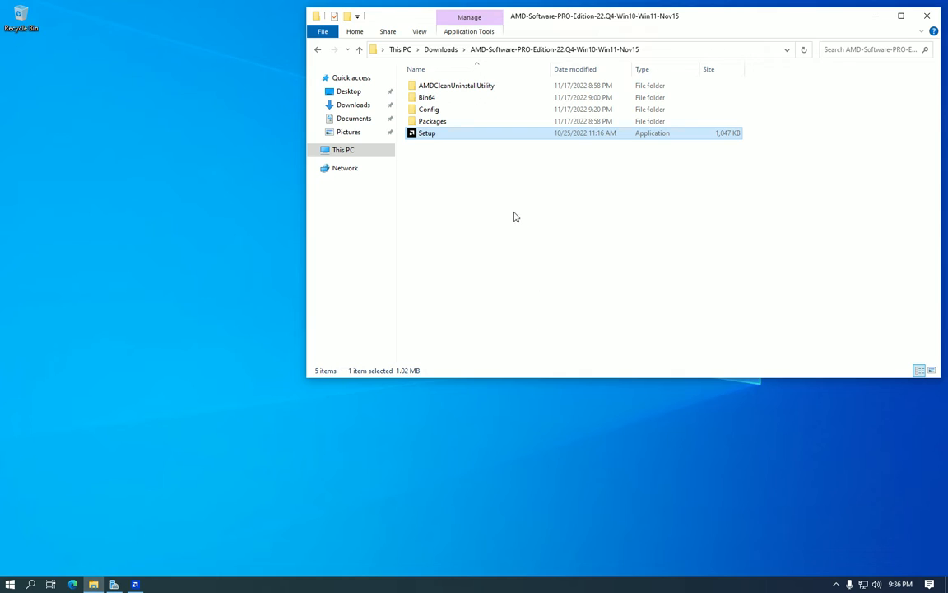
Step: Open the security properties of InstallManifest.json in the package's Config folder
double_click(466, 111)
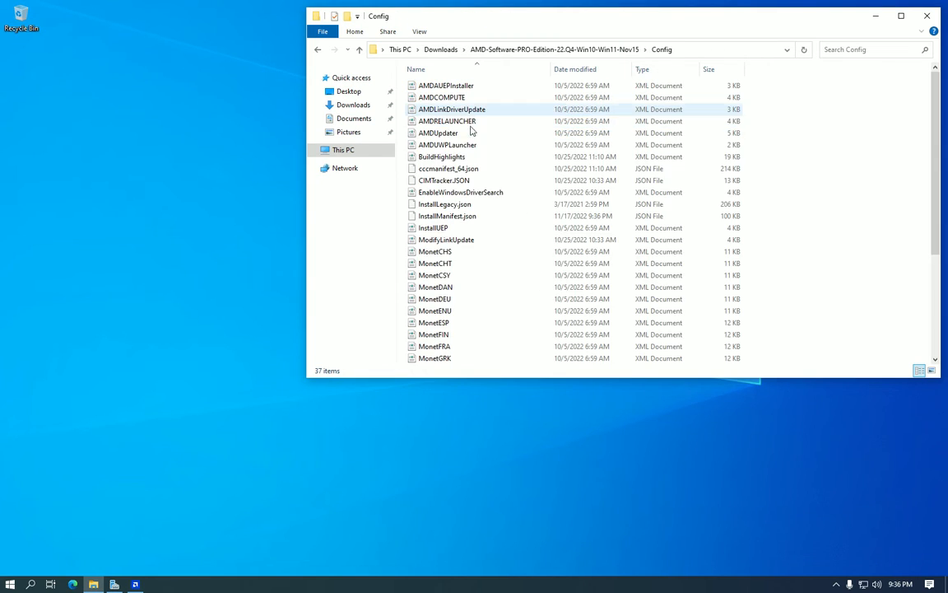
scroll(495, 190, down, 5)
scroll(497, 191, up, 5)
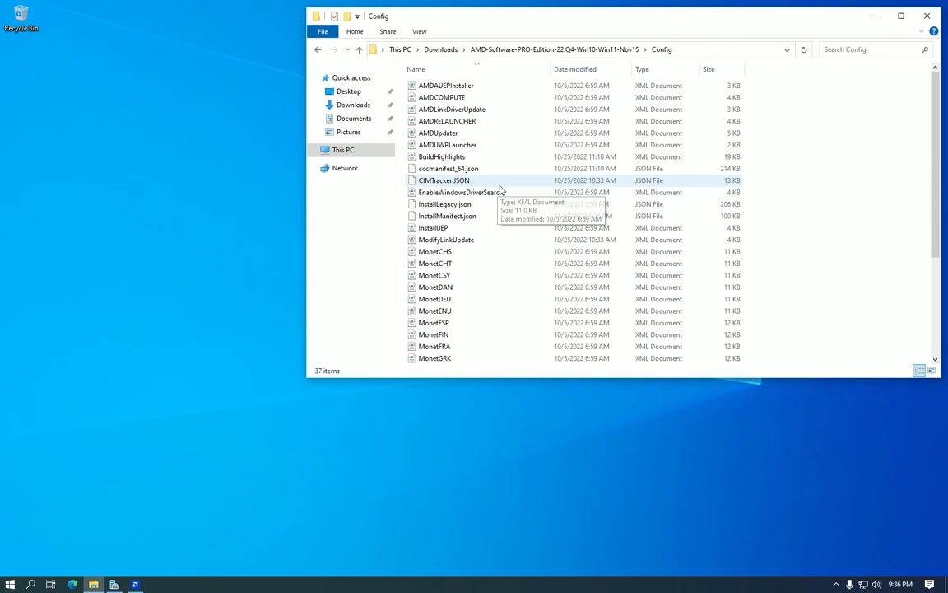
click(500, 218)
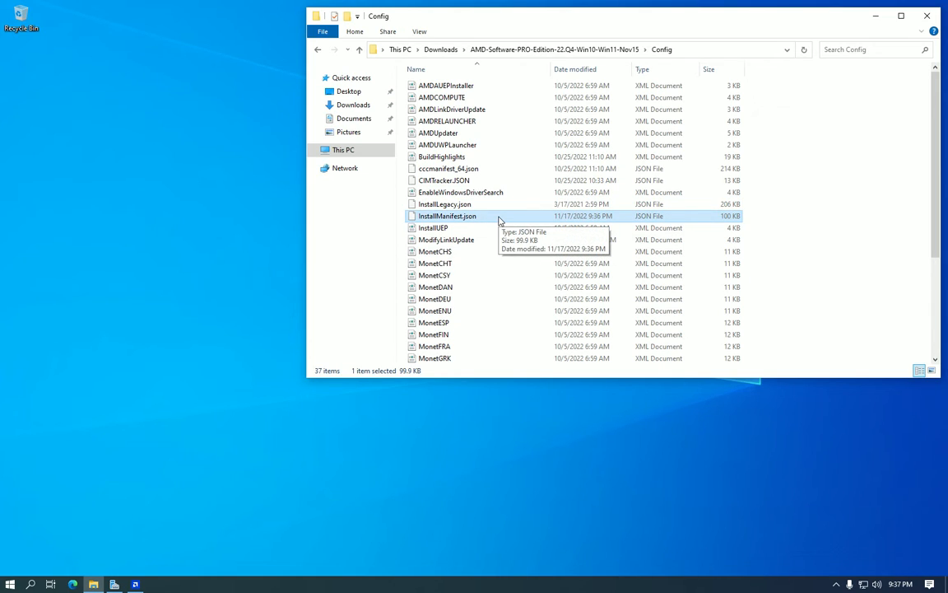
right_click(498, 219)
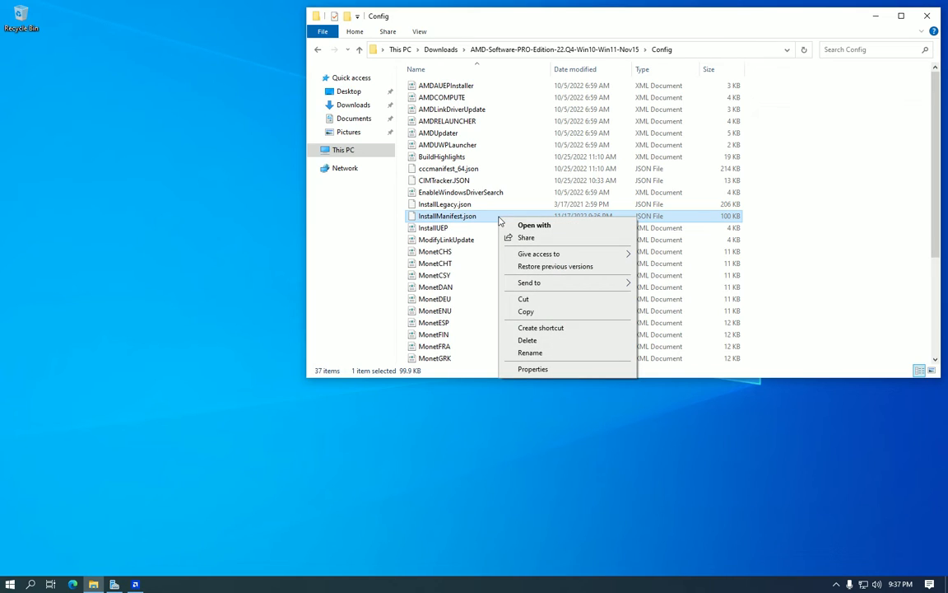
click(573, 372)
drag(593, 231, 248, 161)
click(206, 175)
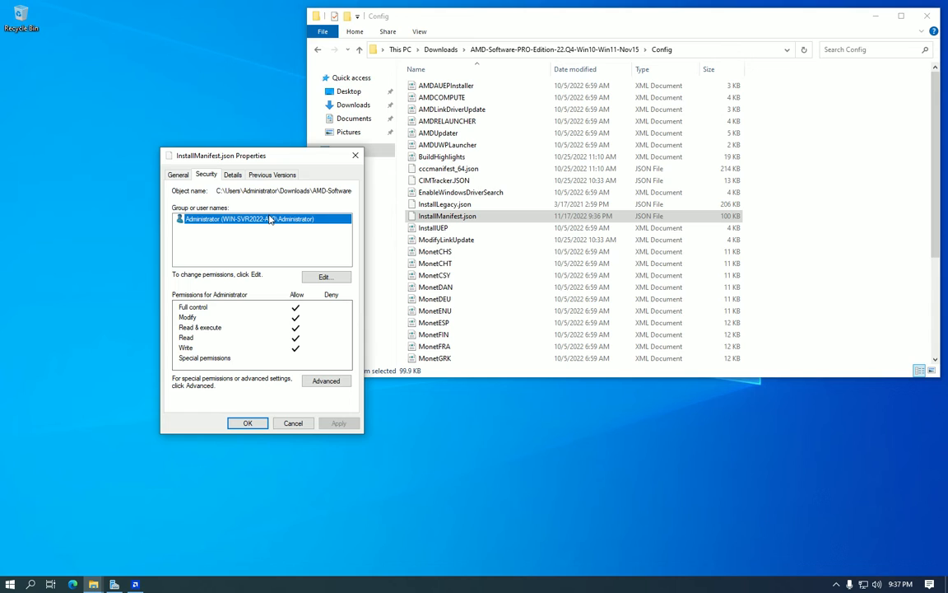
Step: Add the Administrators group to the permissions for InstallManifest.json, checking the name before accepting it
click(323, 277)
click(305, 327)
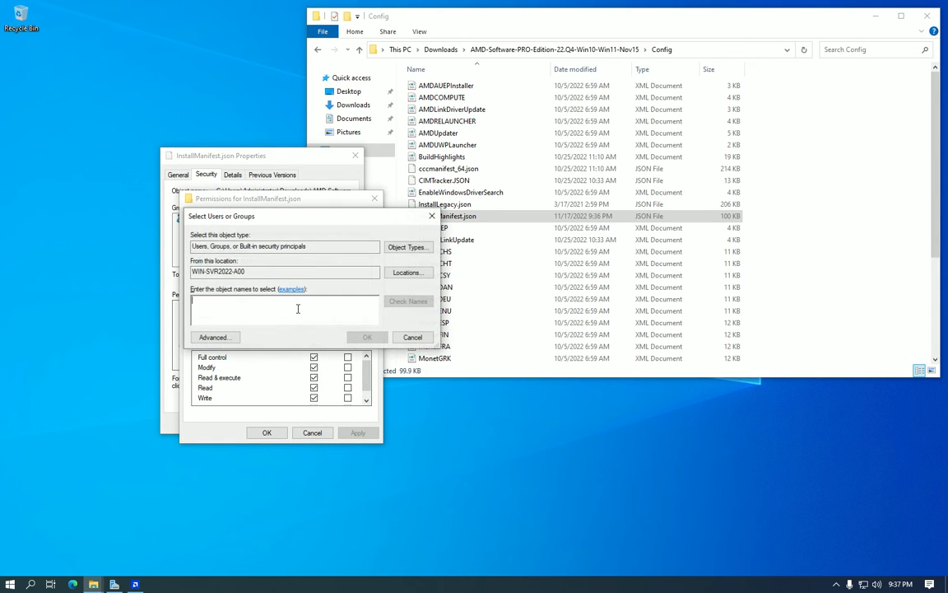
key(super)
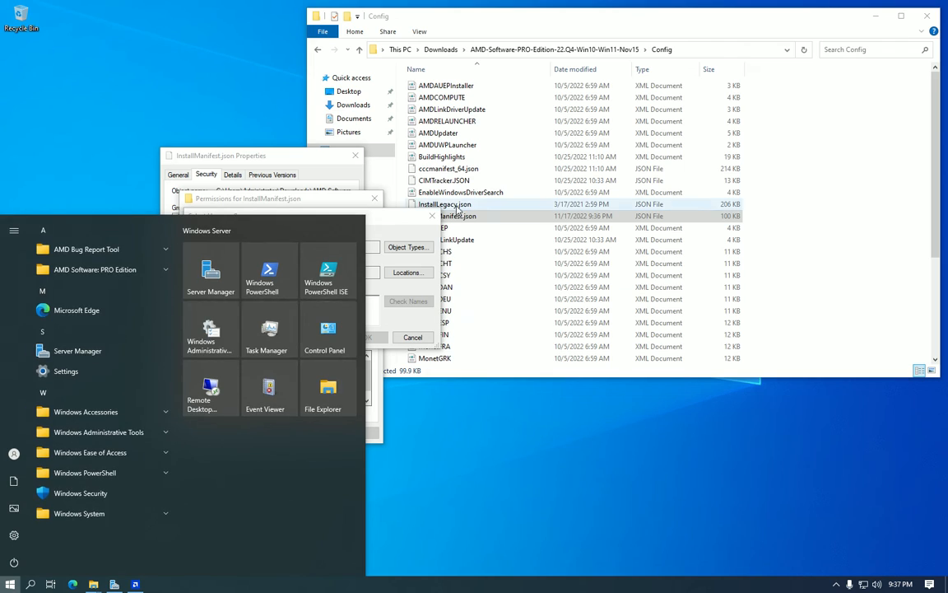
click(388, 216)
text(Administrators)
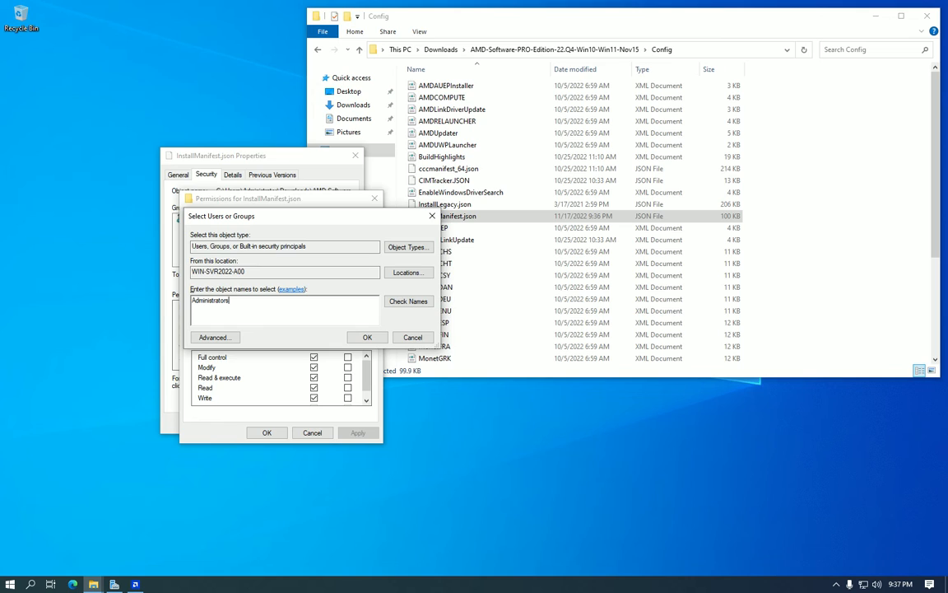
click(397, 302)
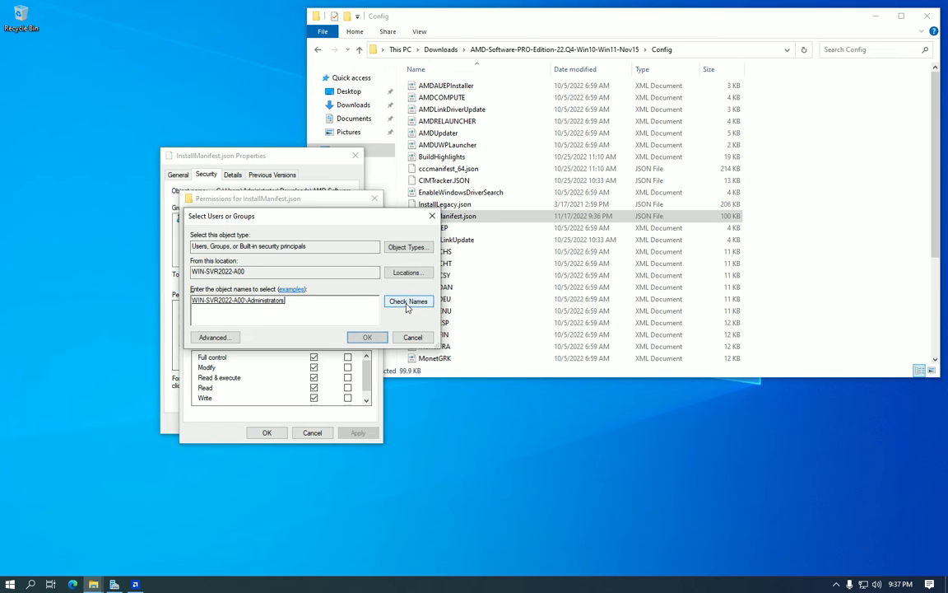
click(364, 338)
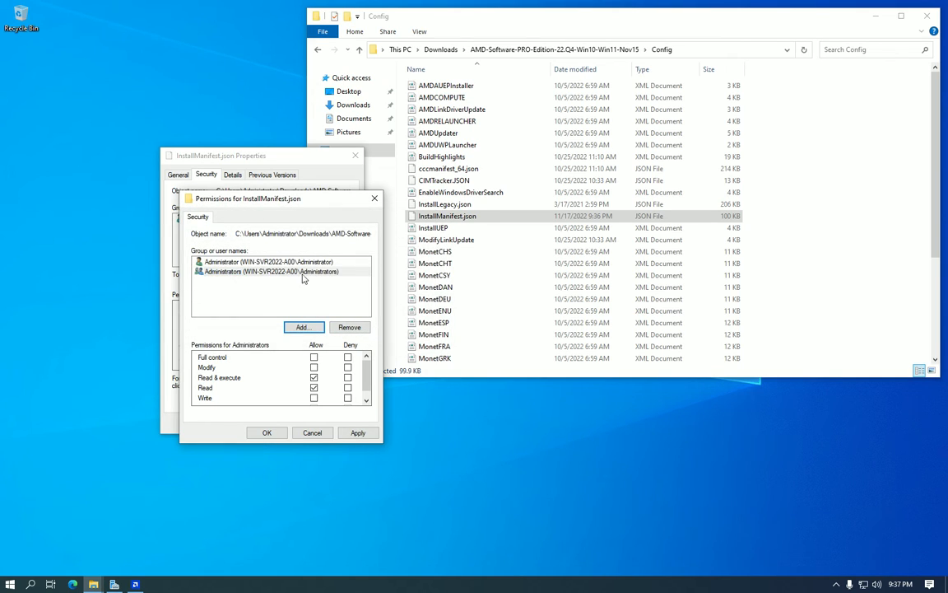
Step: Allow the Administrators group Full control of InstallManifest.json, confirm the permissions and close the file's properties
click(313, 367)
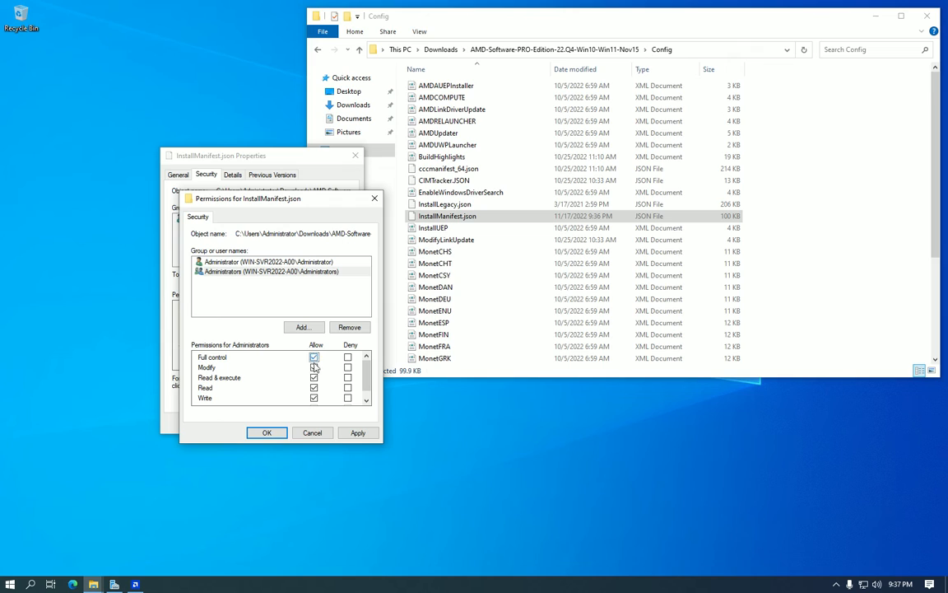
click(314, 357)
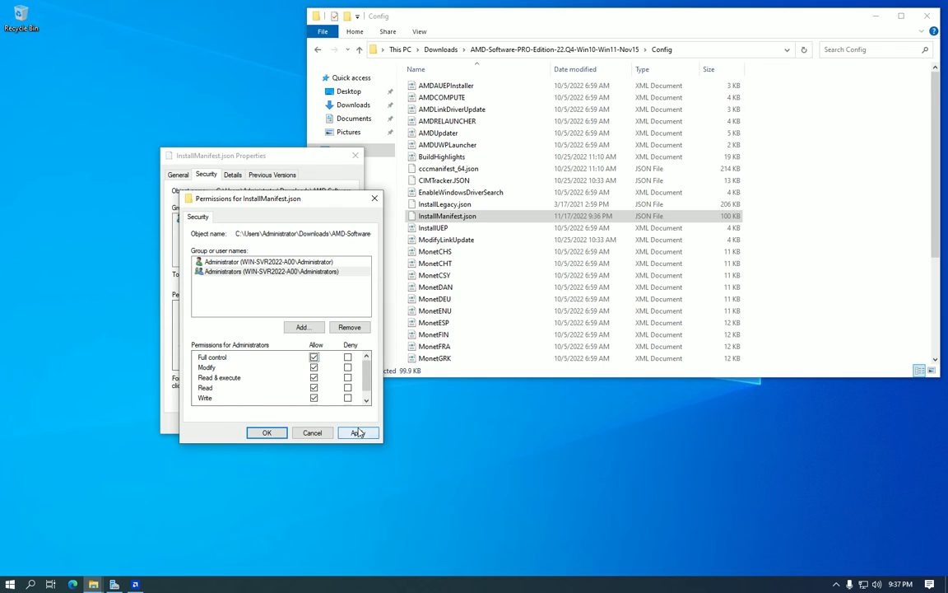
click(267, 432)
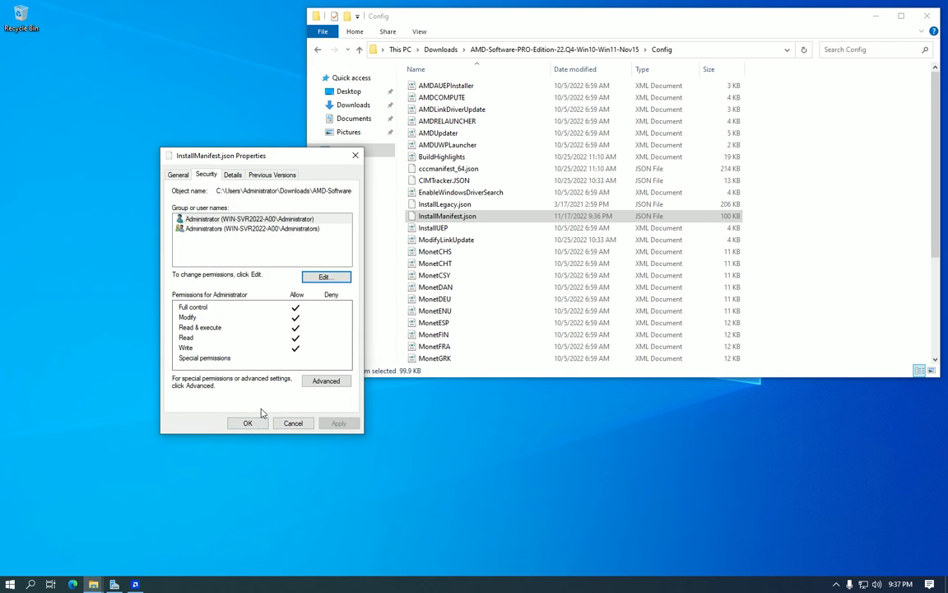
click(355, 154)
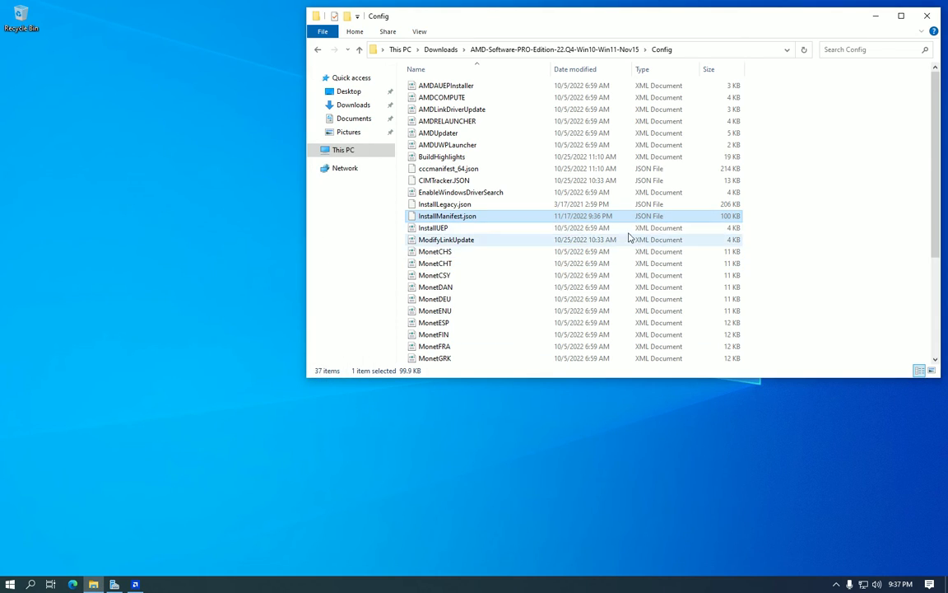